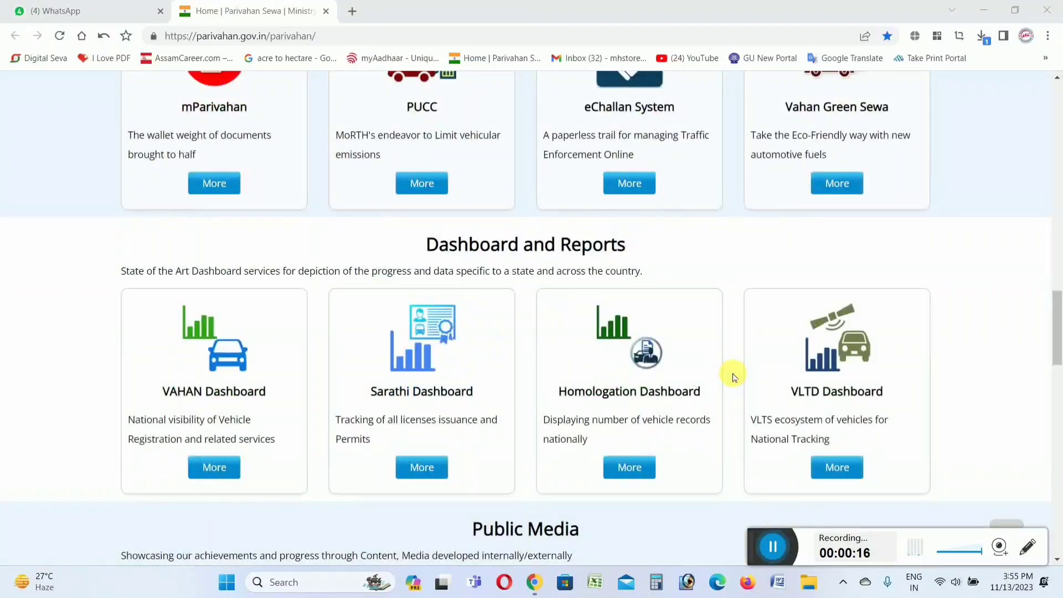
scroll(734, 375, "down", 5)
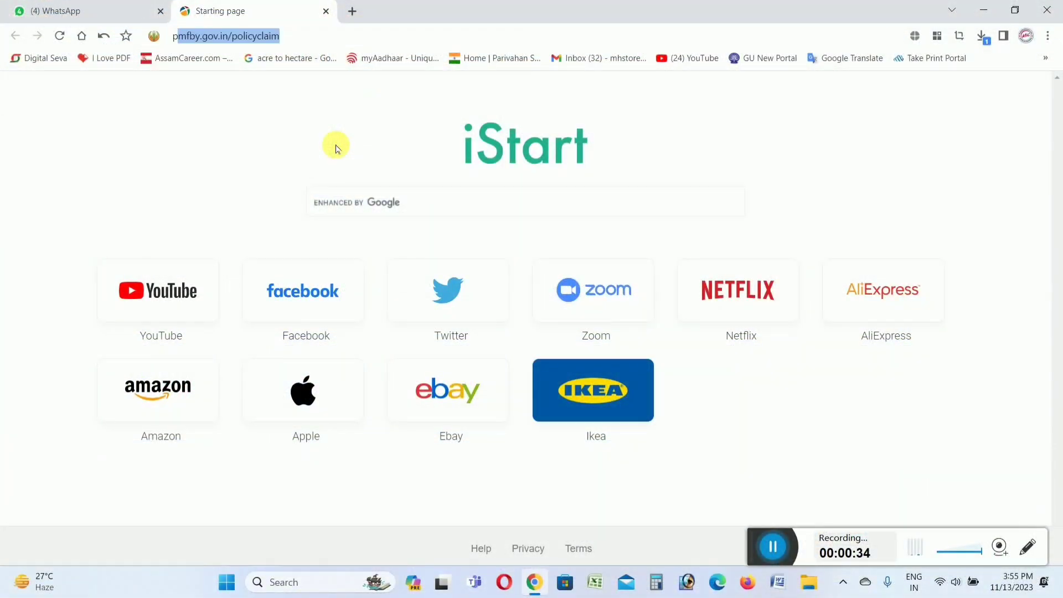
- Go to the Parivahan Sewa home page in the browser
type("ari")
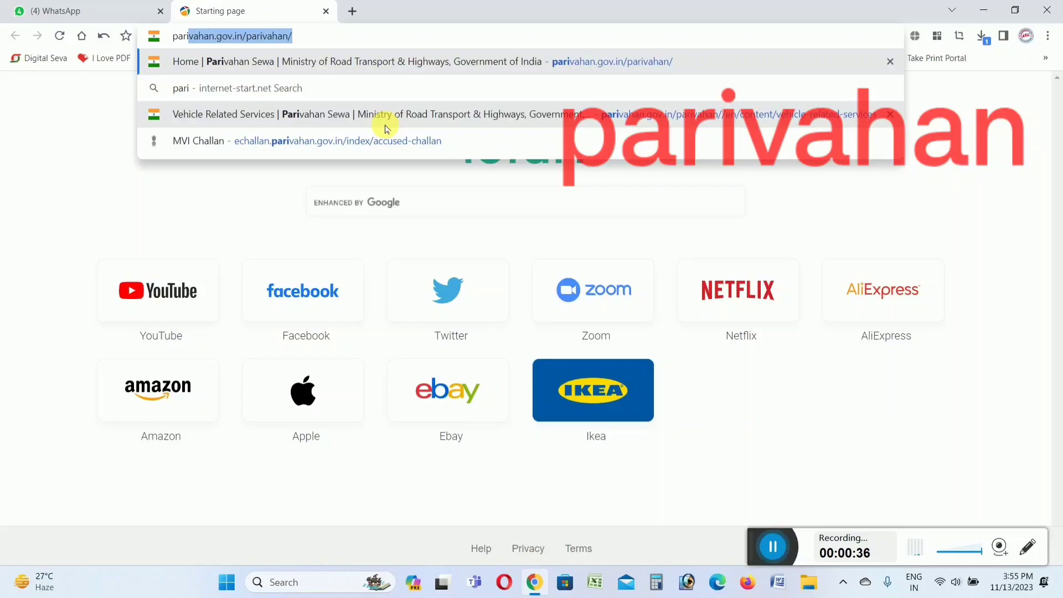
key("Return")
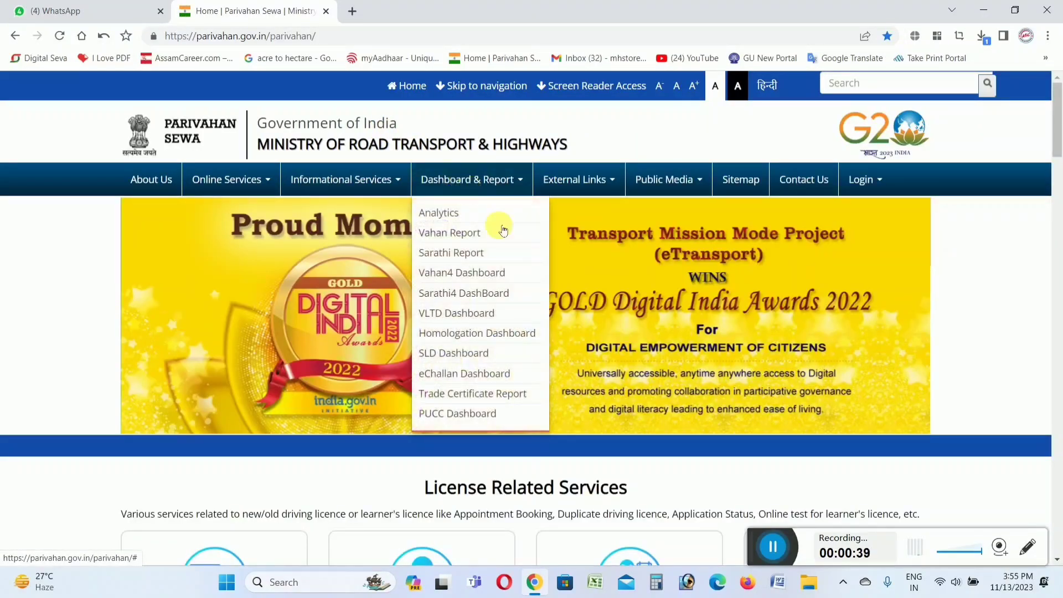
- Open Vehicle Related Services and select Assam as the state
mouse_move(238, 180)
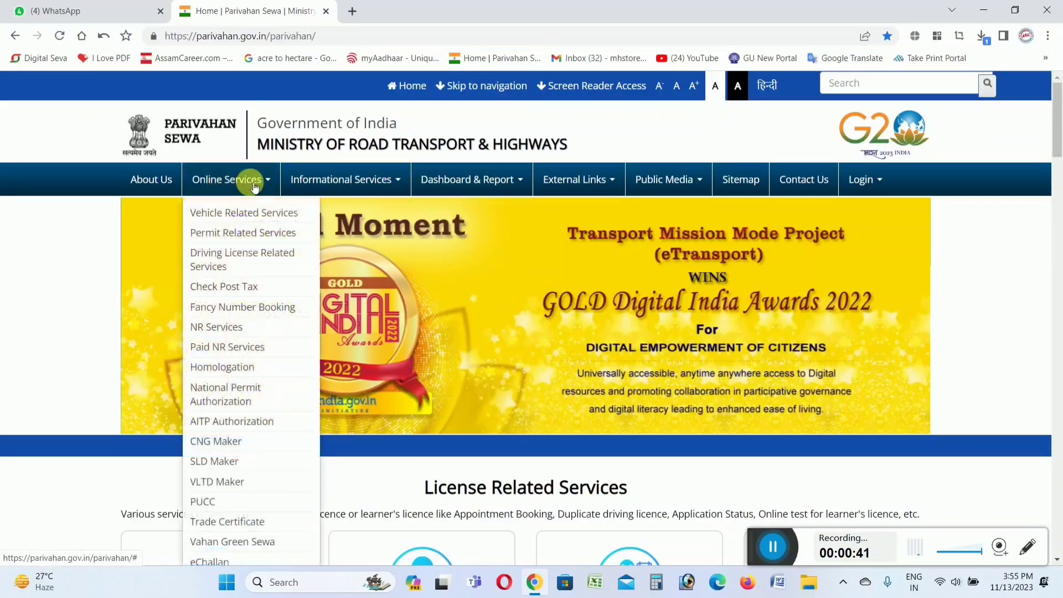
left_click(213, 217)
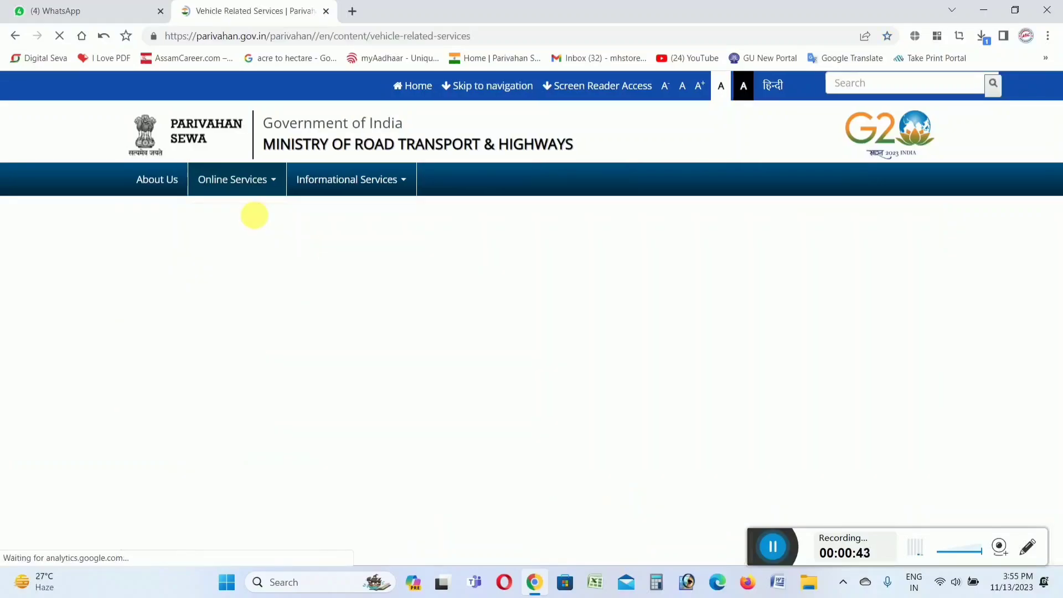
left_click(421, 275)
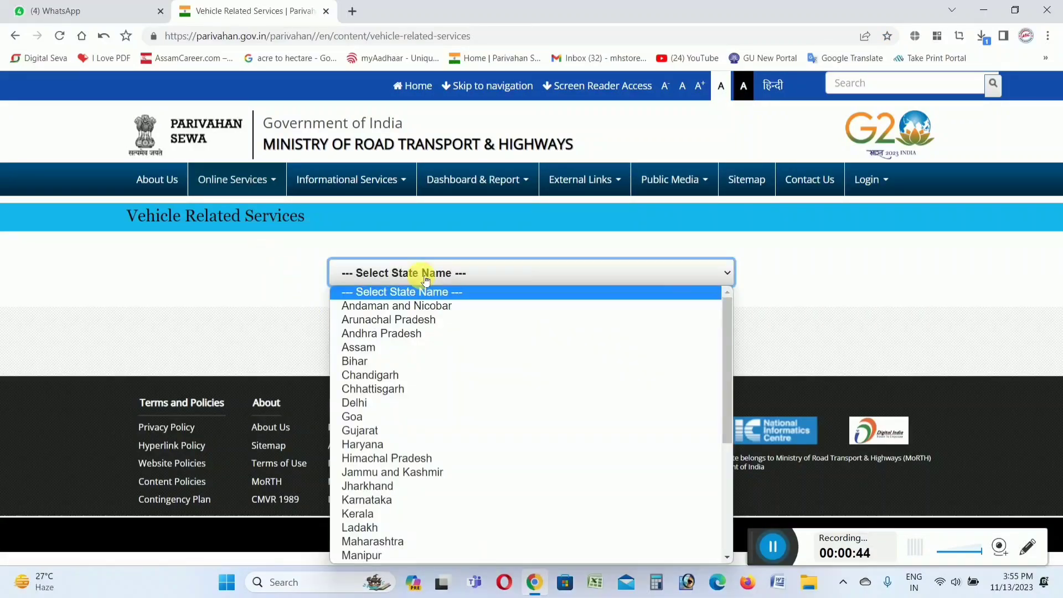
left_click(392, 357)
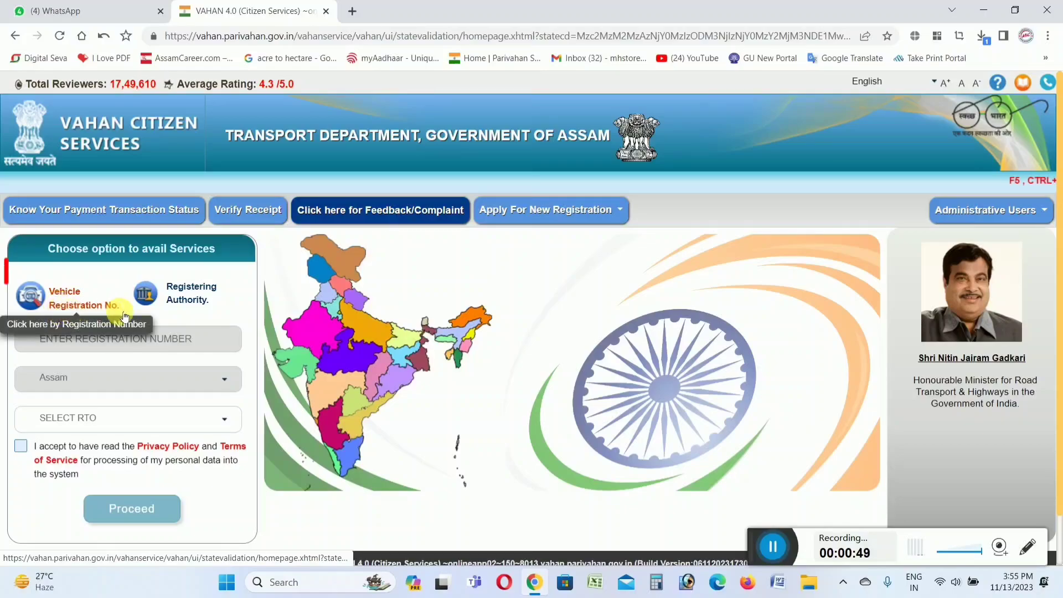
- Enter the vehicle registration number, accept the privacy terms and proceed
left_click(73, 310)
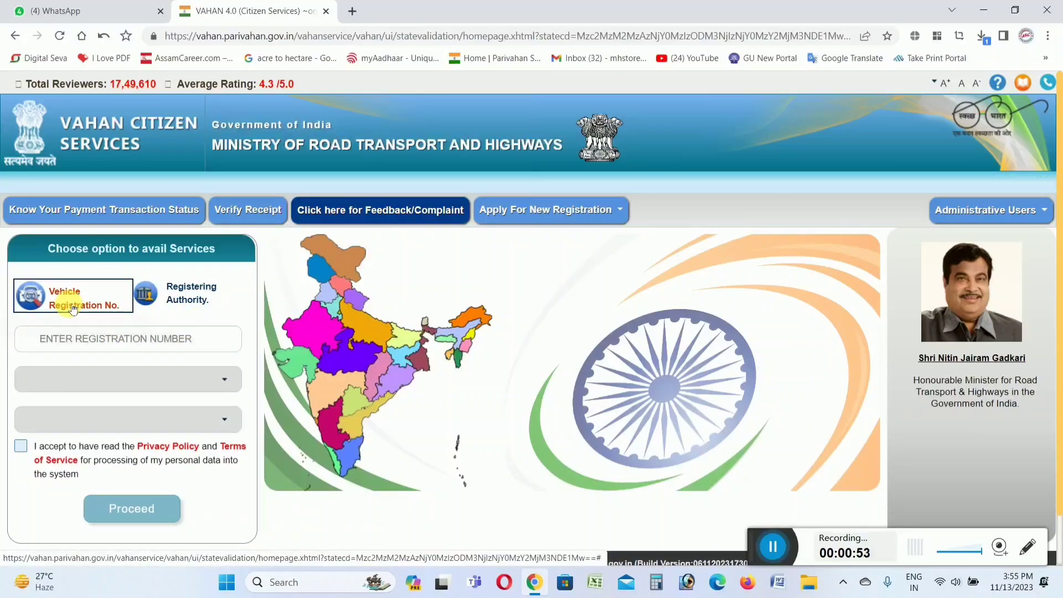
left_click(100, 336)
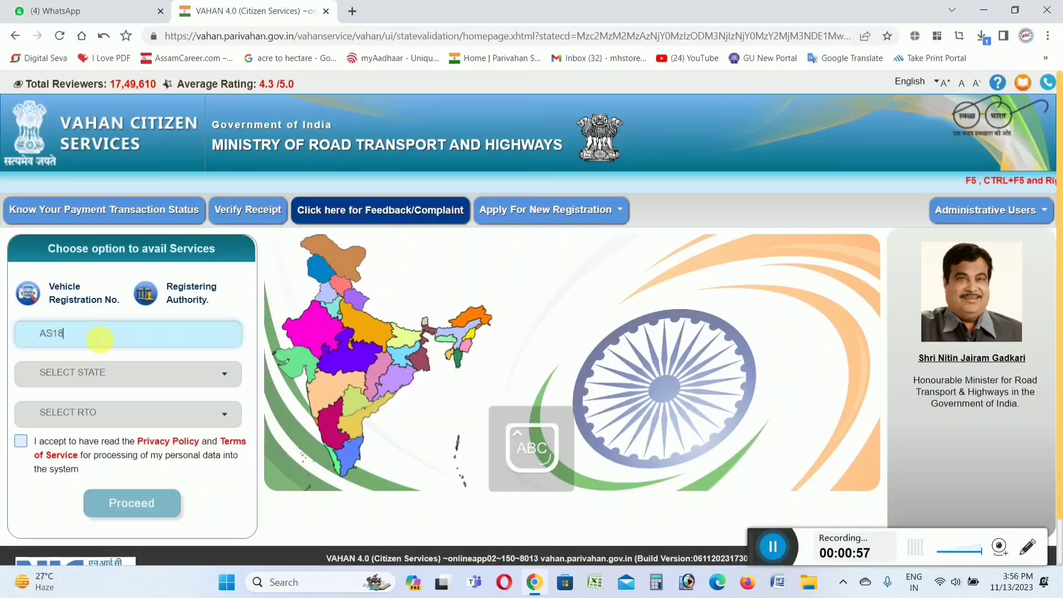
type("AS18A9485")
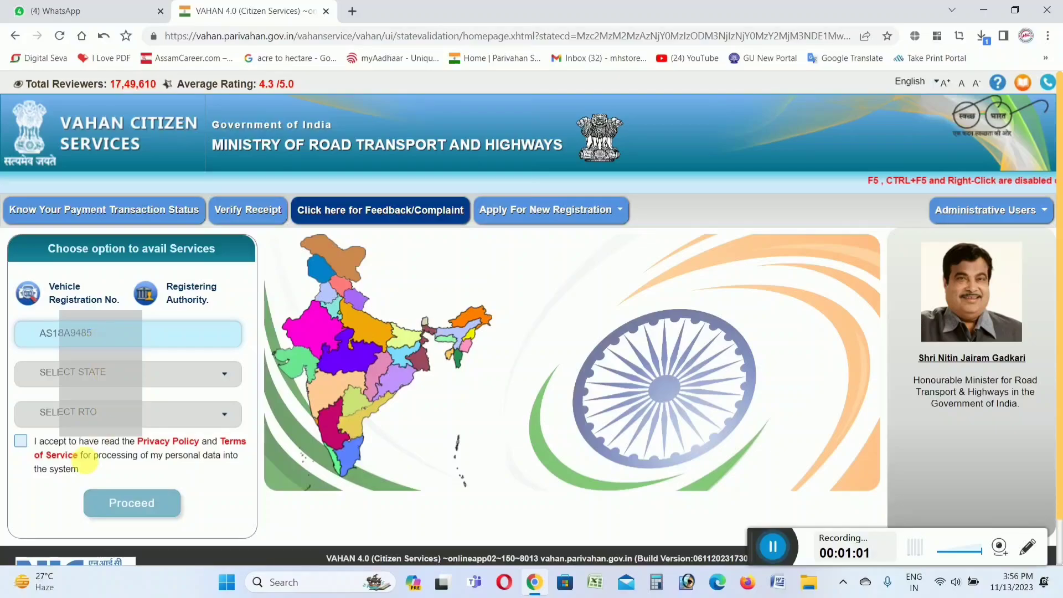
left_click(21, 440)
left_click(128, 512)
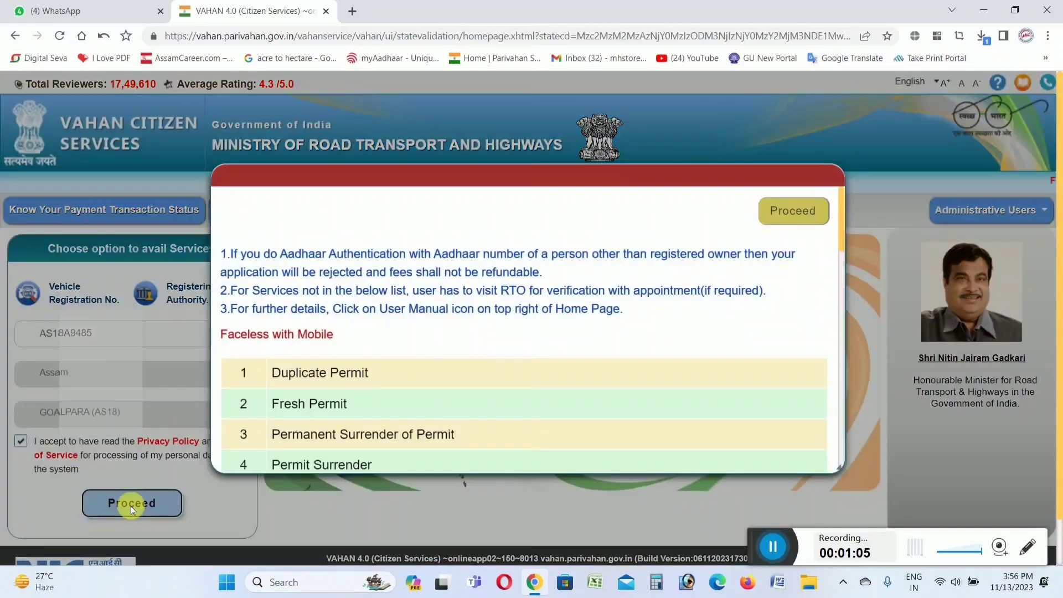
- Start Transfer of Ownership by seller, confirming the pre-check instructions, to reach the application form
left_click(779, 217)
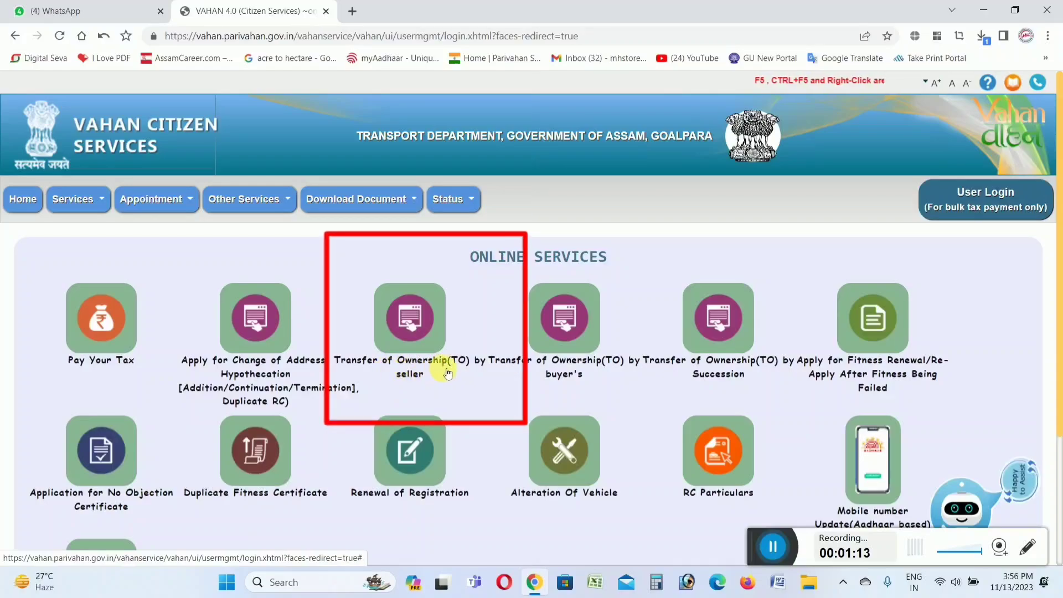
left_click(417, 330)
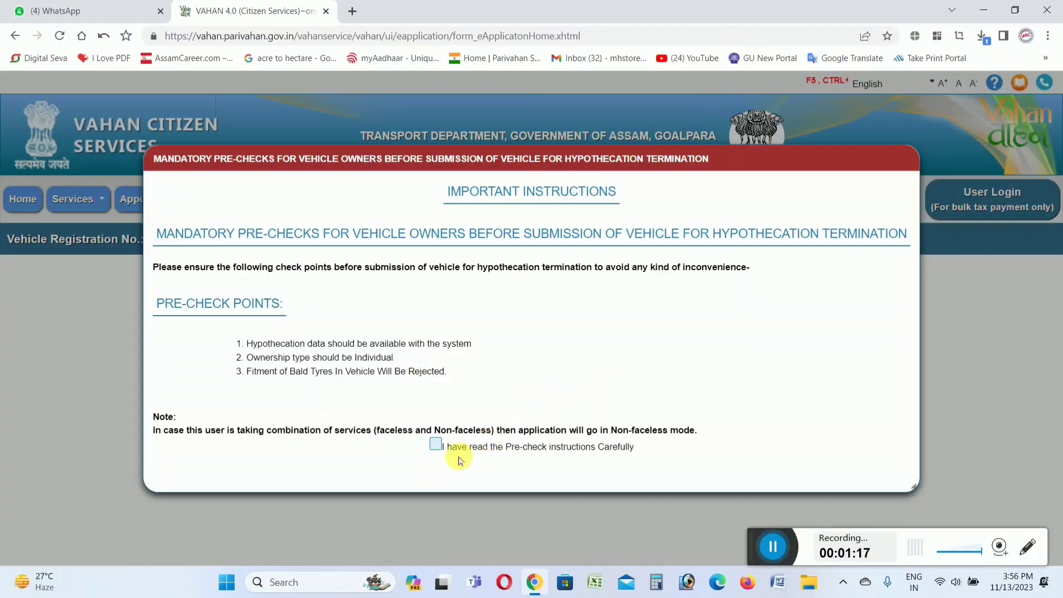
left_click(437, 445)
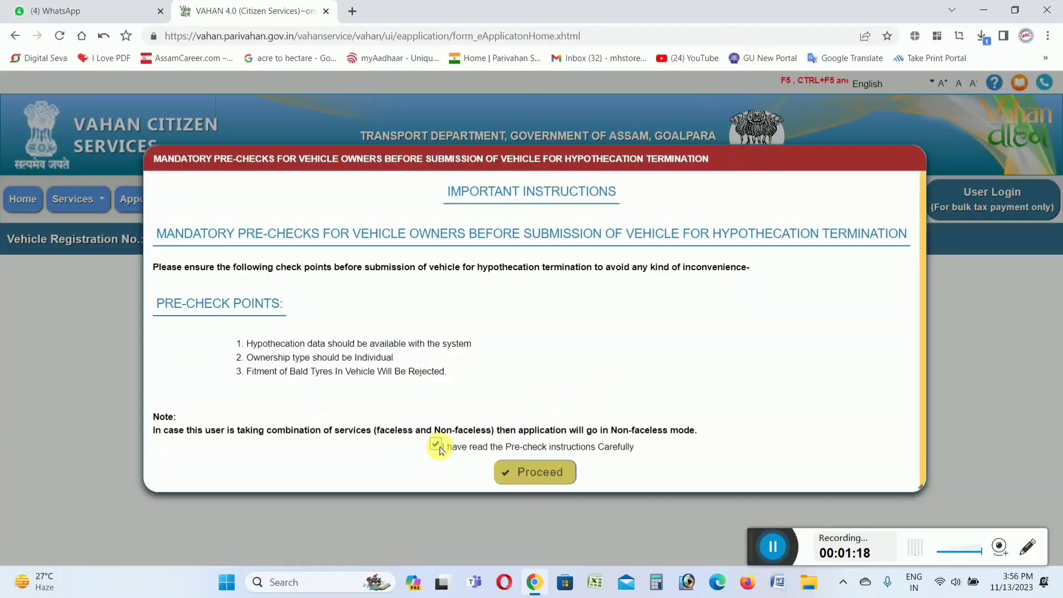
left_click(553, 481)
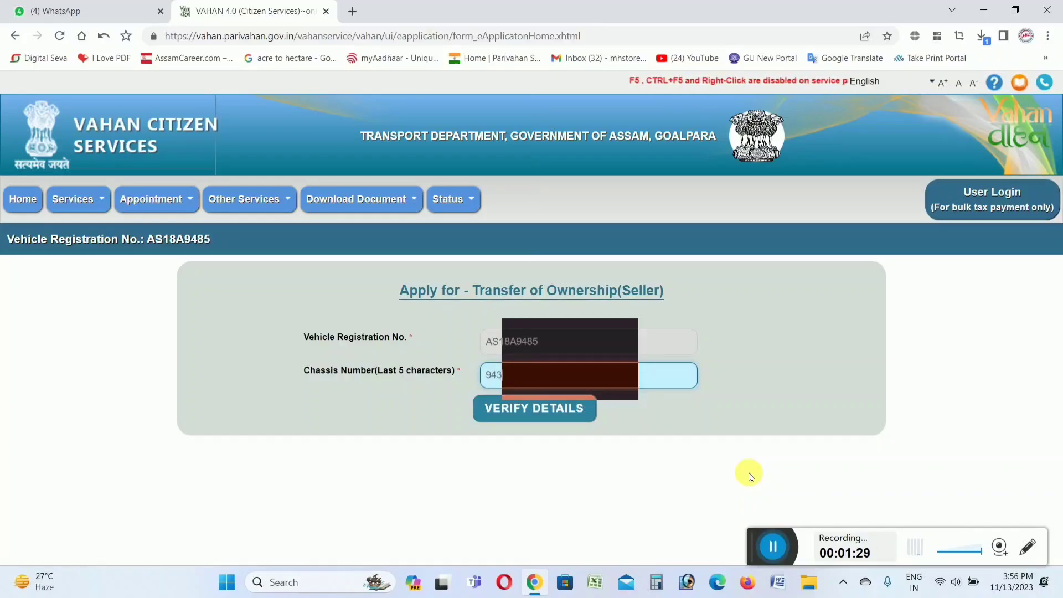
- Verify the vehicle details and request a seller Aadhaar OTP using the Aadhaar number with consent
left_click(525, 416)
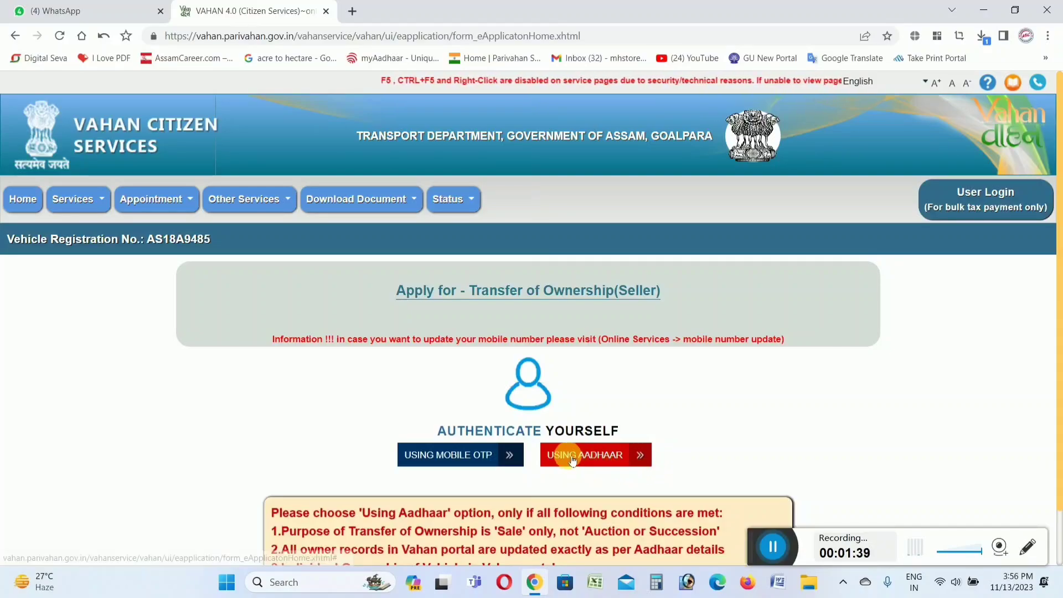
left_click(623, 456)
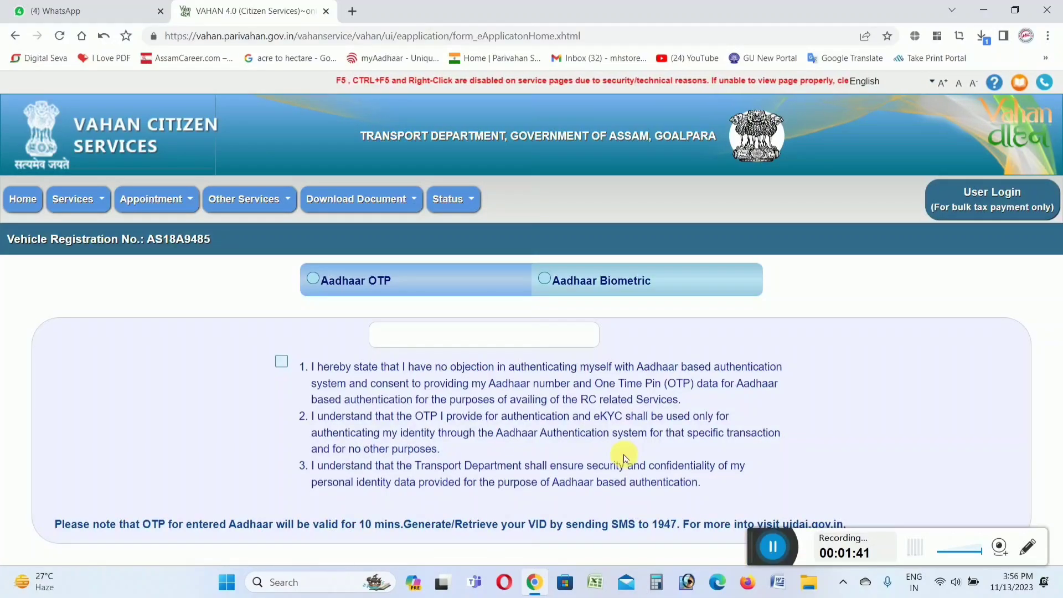
left_click(313, 279)
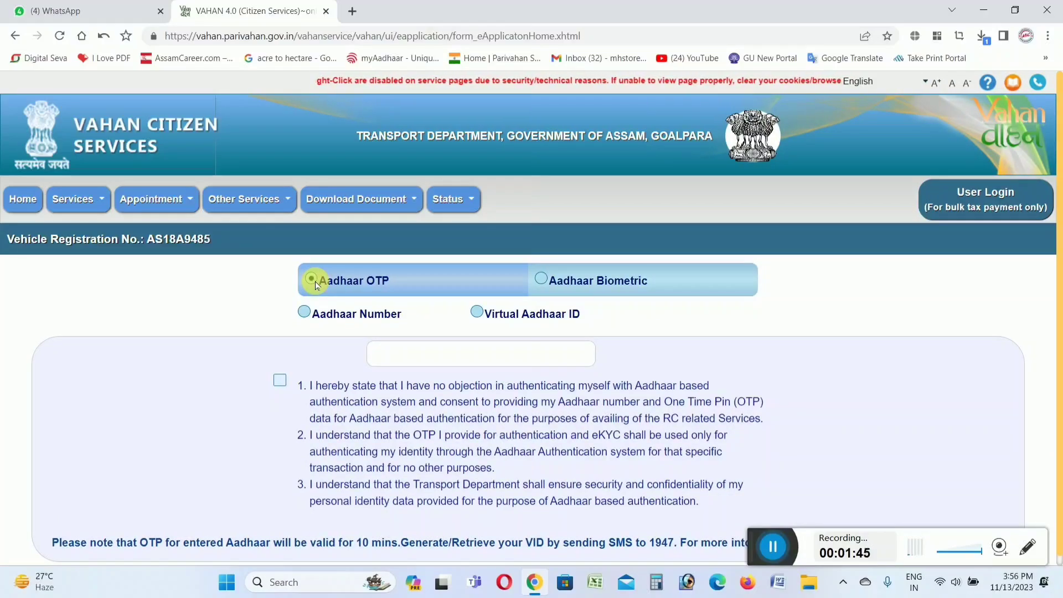
left_click(304, 312)
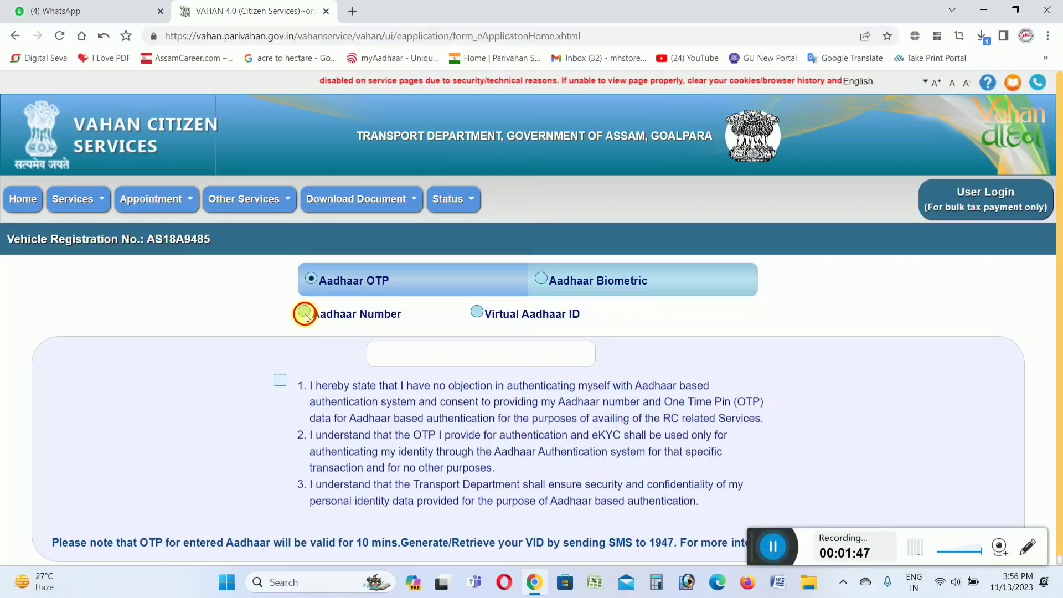
left_click(419, 368)
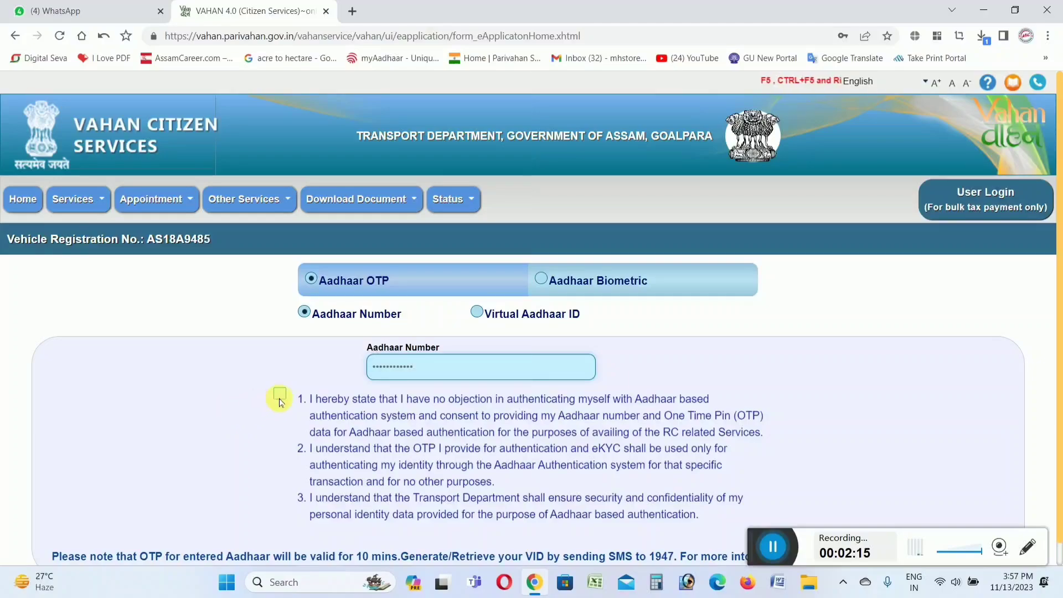
left_click(279, 395)
scroll(424, 449, "down", 1)
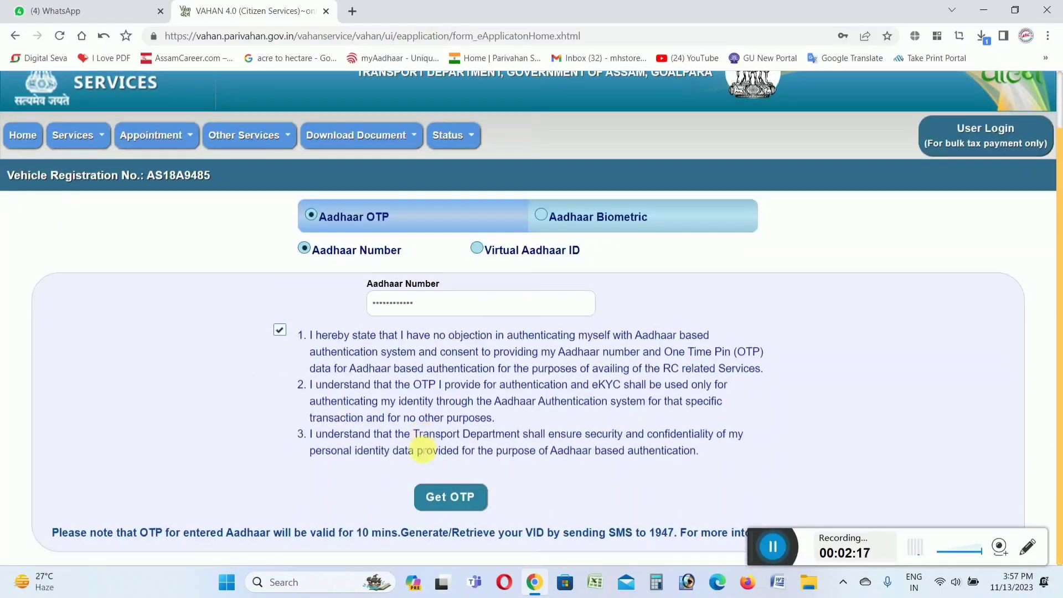
left_click(454, 501)
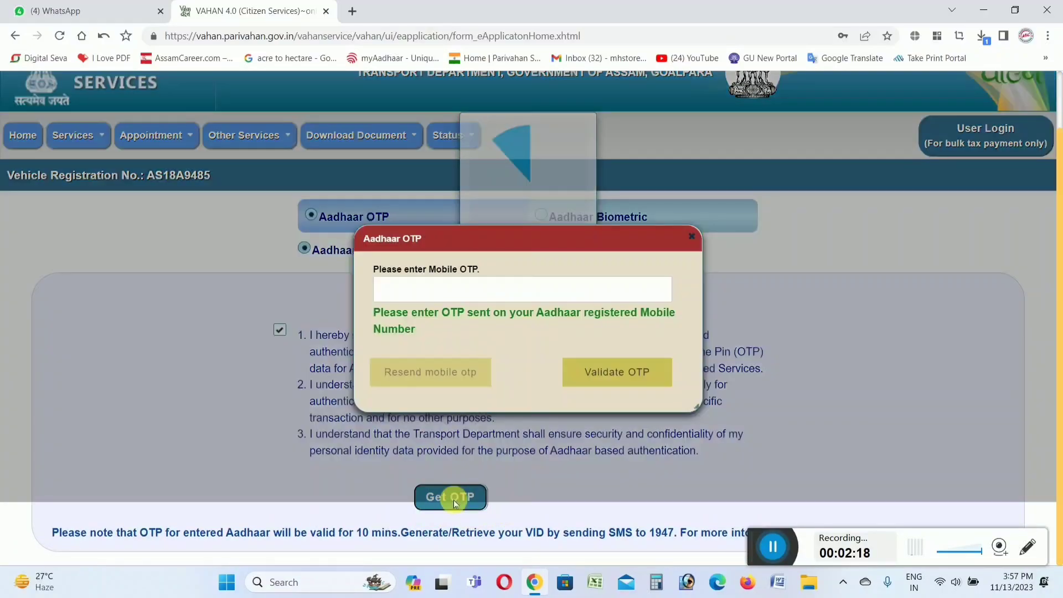
- Enter the received mobile OTP and validate it
left_click(437, 297)
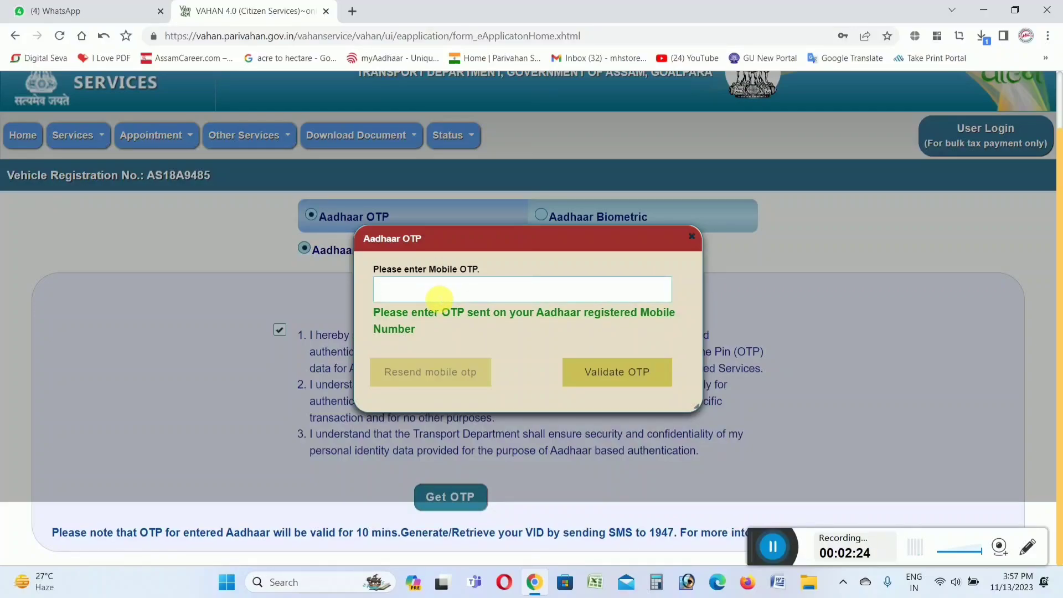
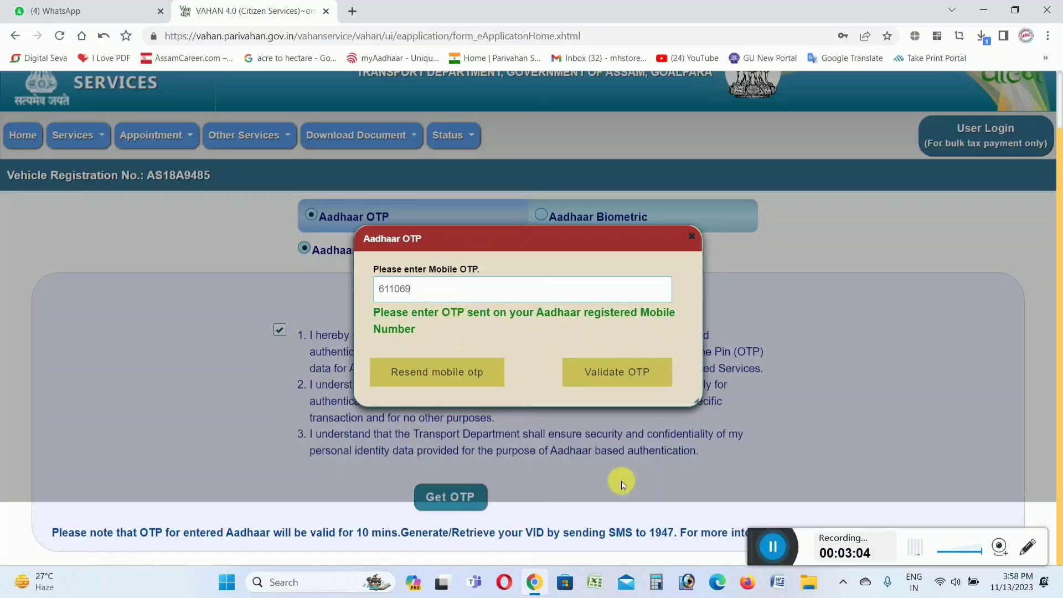
left_click(598, 372)
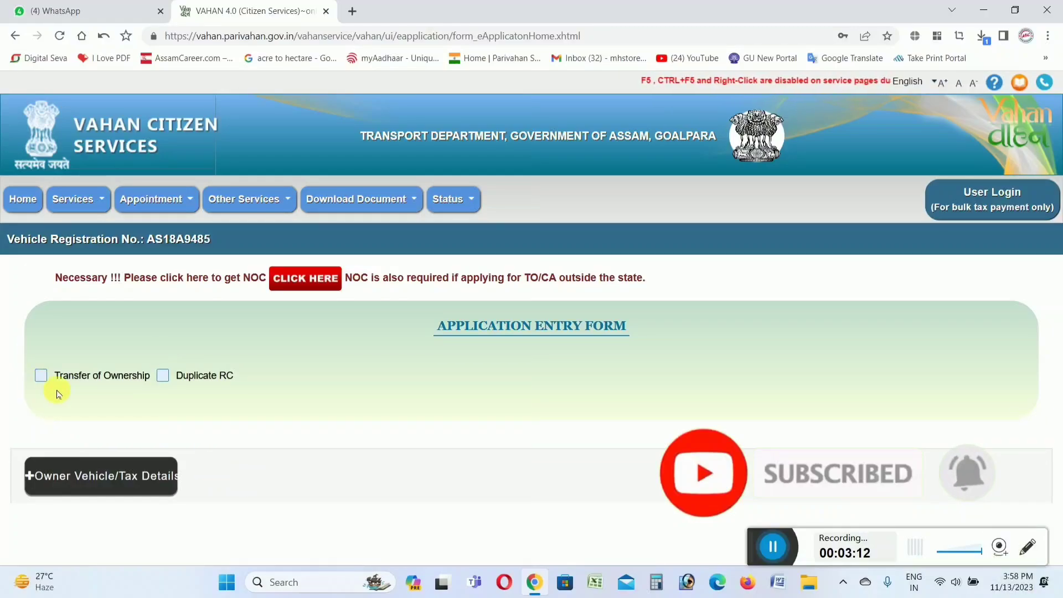
- Select Transfer of Ownership and enter the buyer's name and father/husband's name
left_click(41, 376)
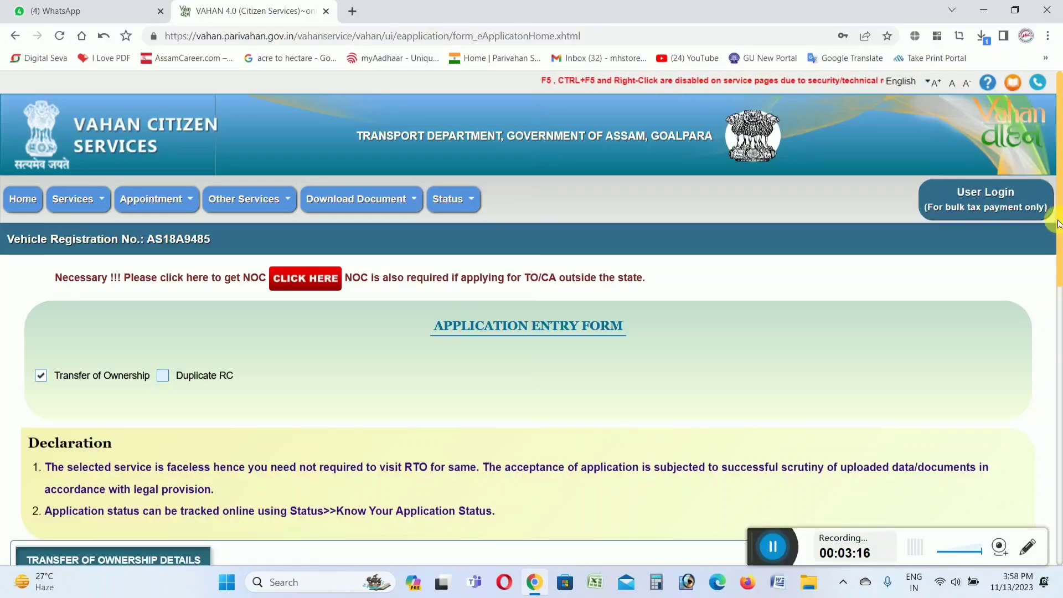
scroll(1058, 297, "down", 5)
scroll(773, 354, "up", 5)
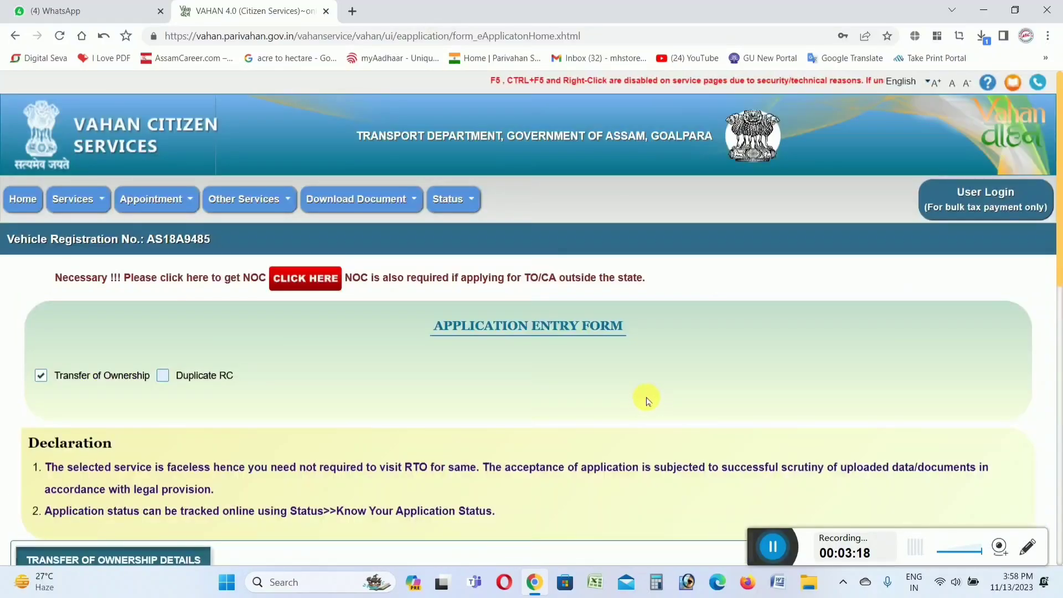
scroll(690, 386, "down", 5)
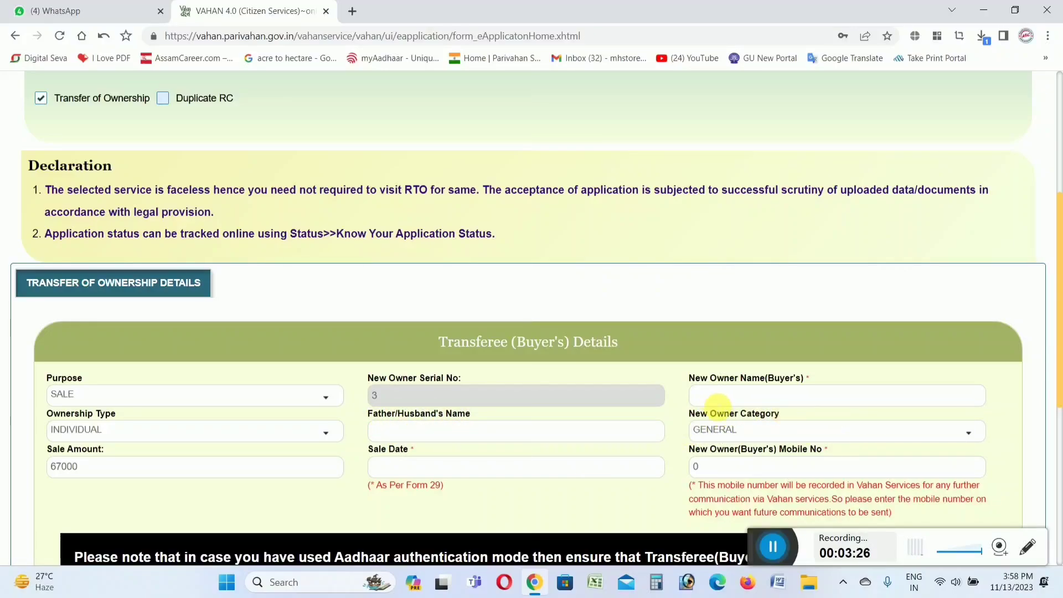
left_click(759, 402)
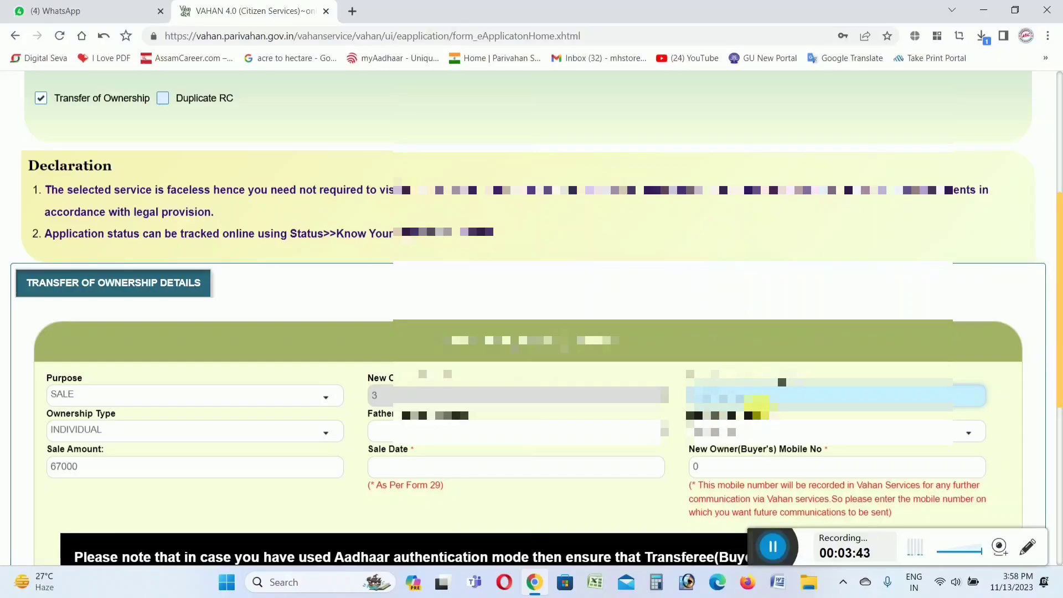
left_click(403, 435)
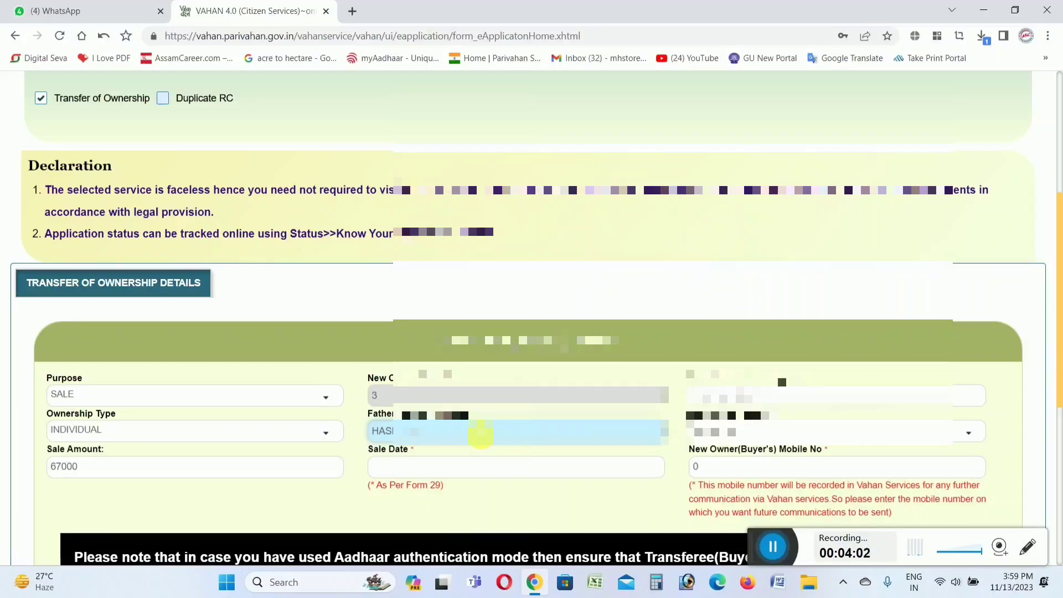
- Pick the November sale date, clear the buyer's mobile field, and confirm buyer details are correct
scroll(414, 194, "down", 5)
left_click(464, 195)
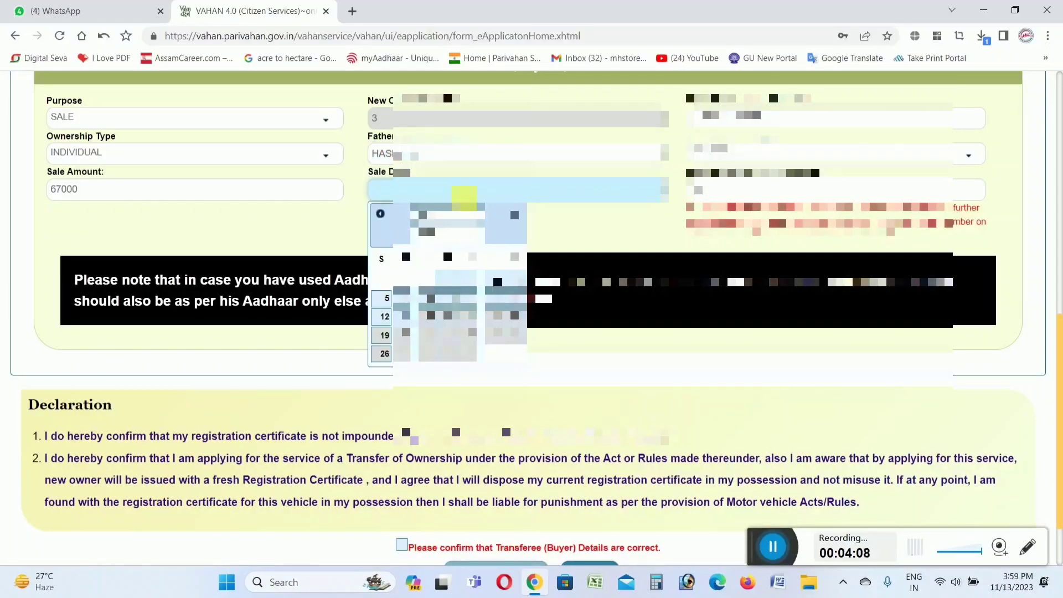
left_click(478, 279)
left_click_drag(723, 193, 664, 198)
key("BackSpace")
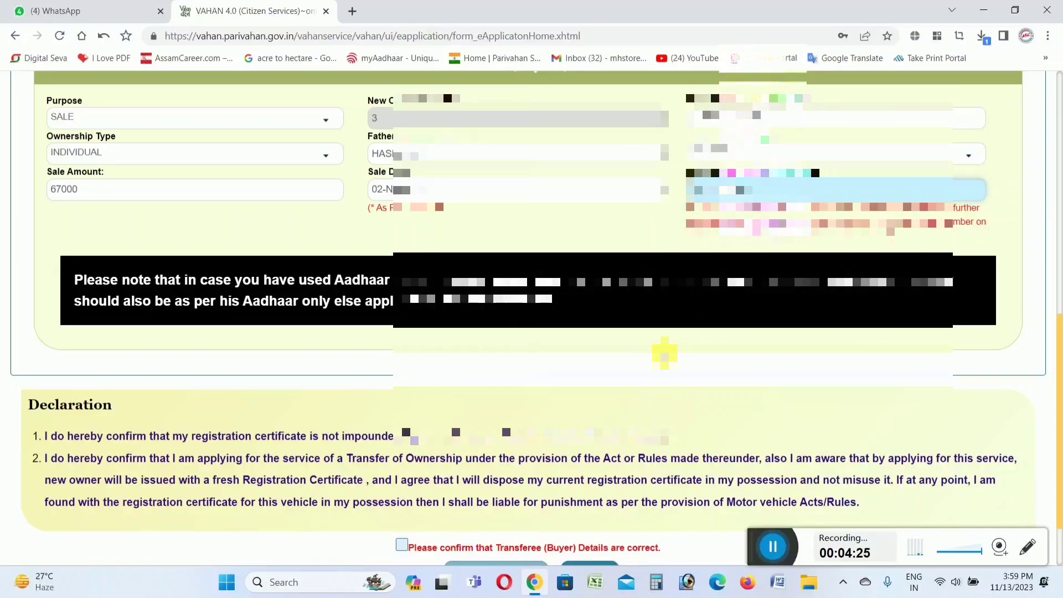
scroll(664, 353, "down", 2)
left_click(401, 463)
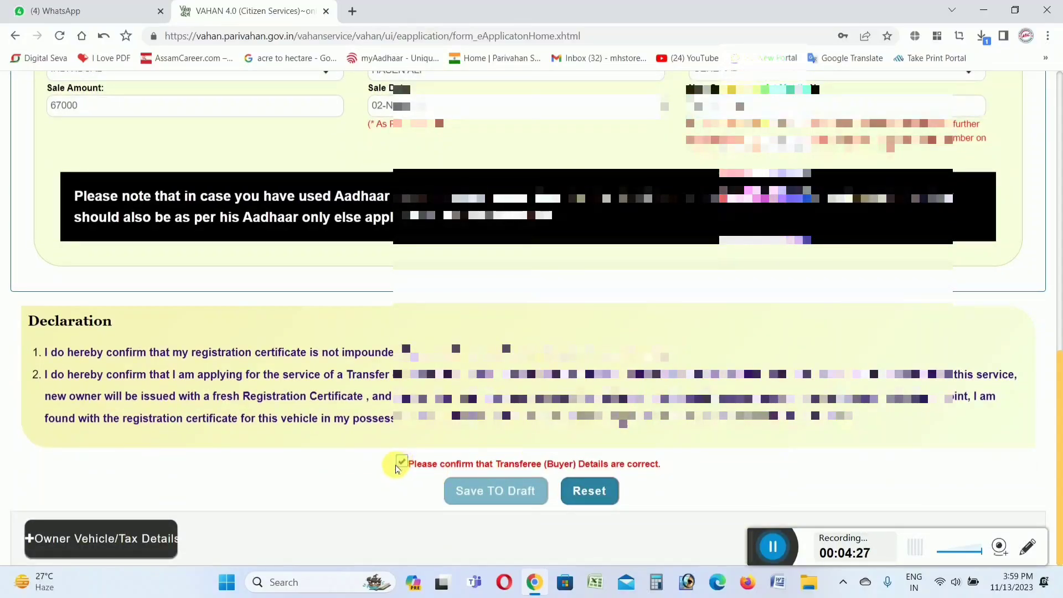
- Save the Transfer of Ownership application as a draft
left_click(504, 493)
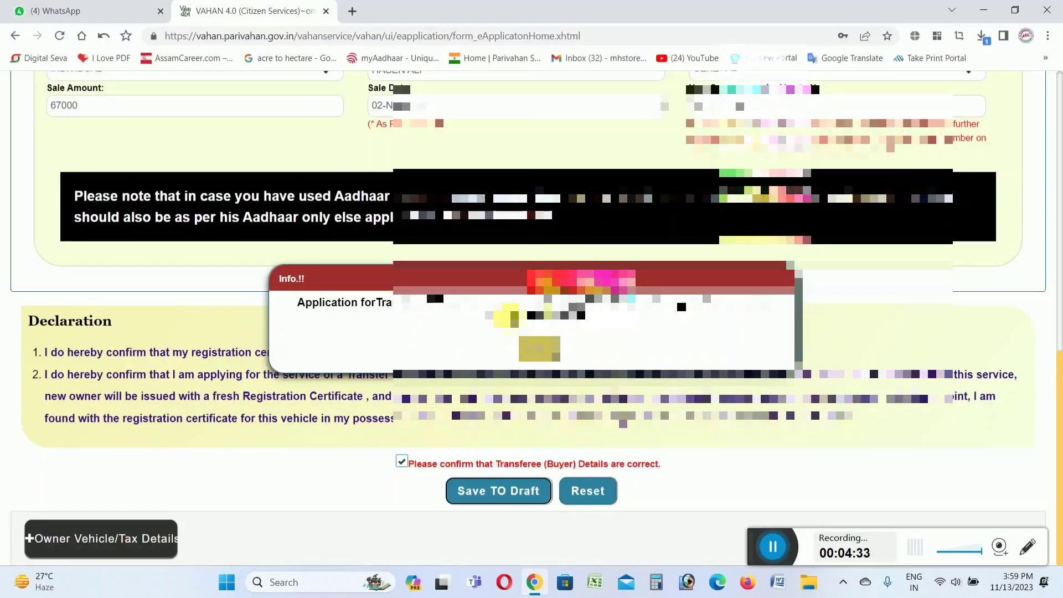
double_click(510, 316)
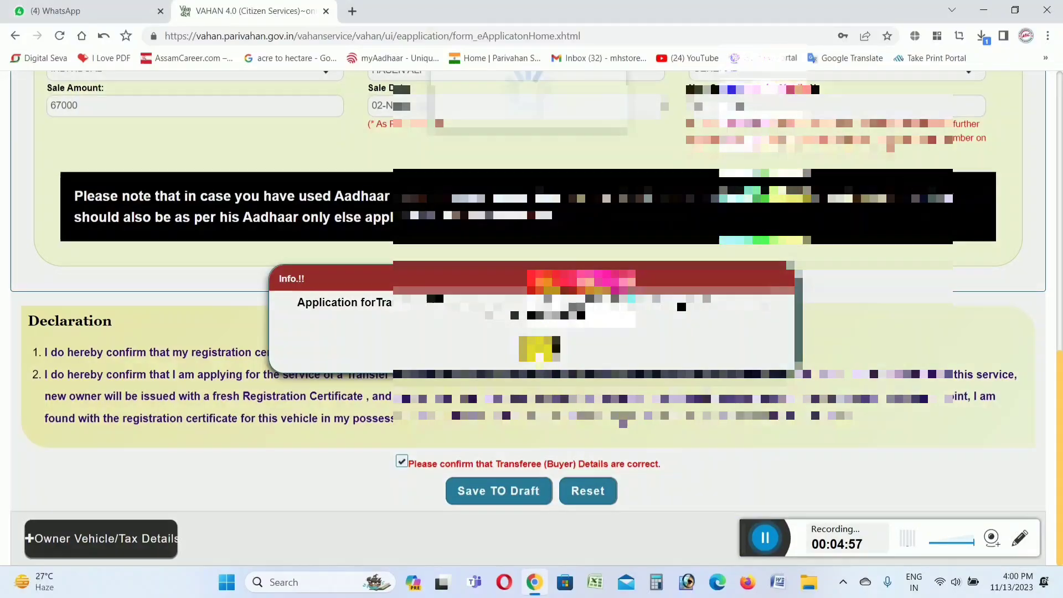
key("Escape")
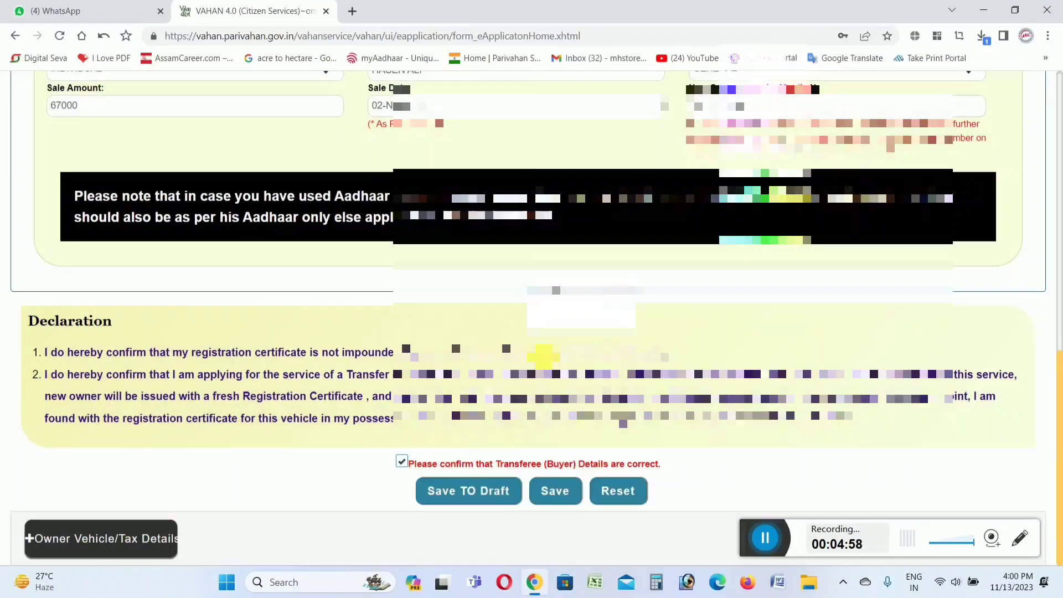
- Save the seller's application and acknowledge the application initiated message
left_click(556, 493)
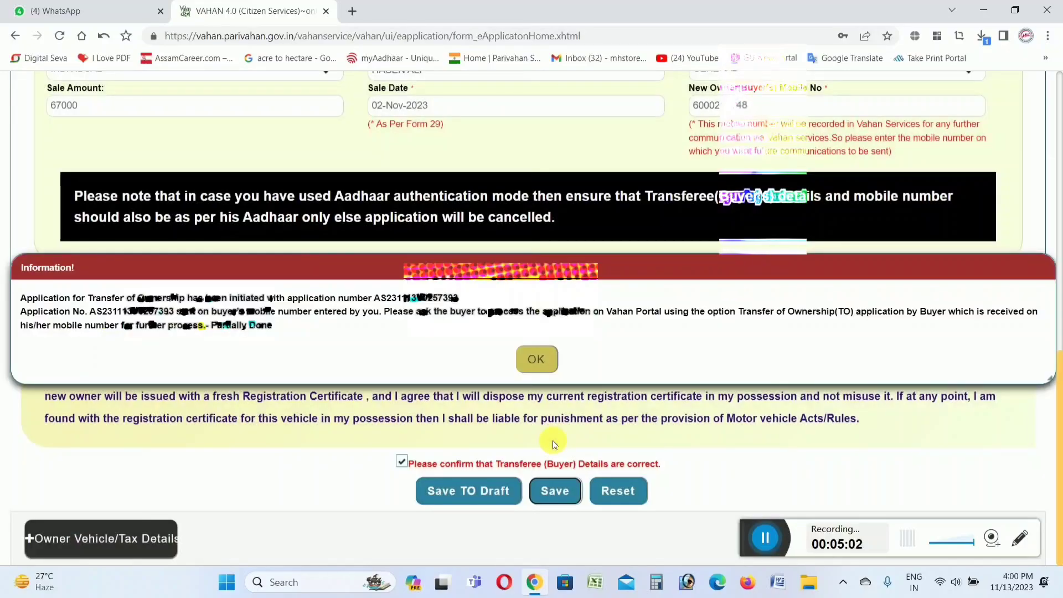
left_click(540, 360)
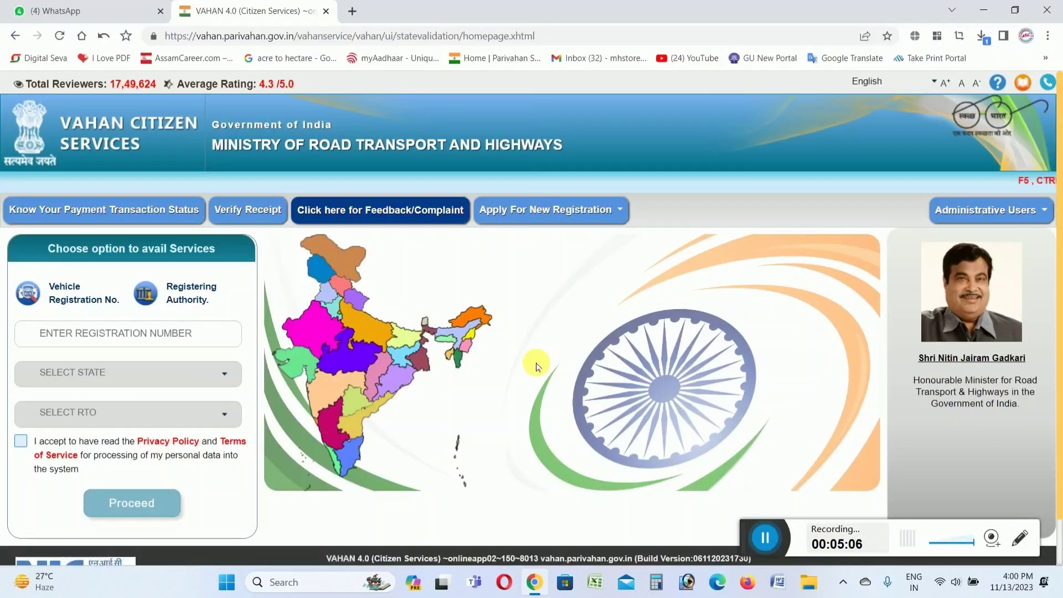
left_click(352, 408)
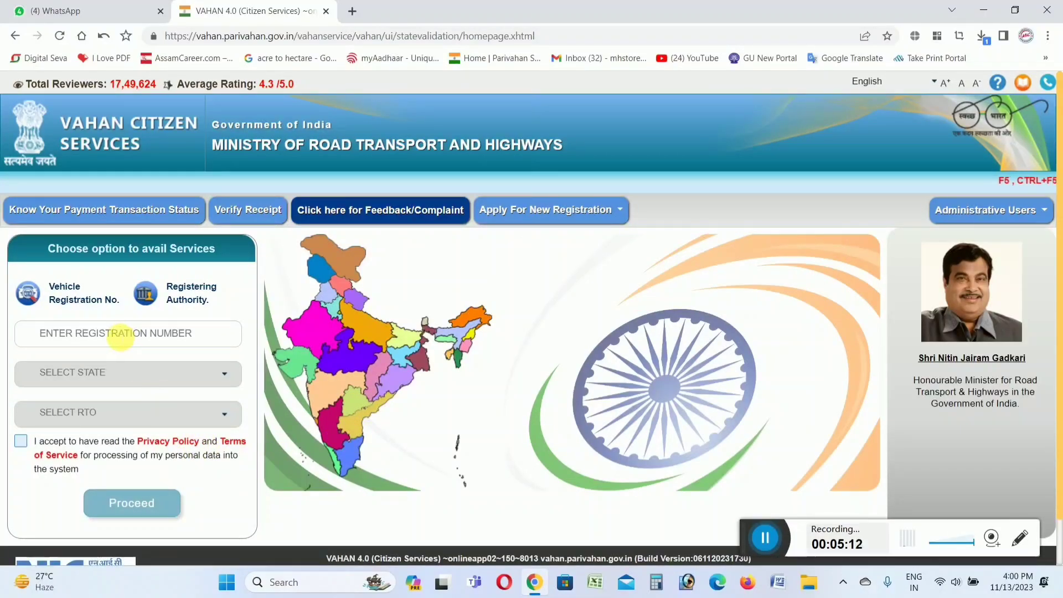
- Look up the vehicle by registration number and start Transfer of Ownership as buyer
left_click(121, 335)
type("AS18A9488")
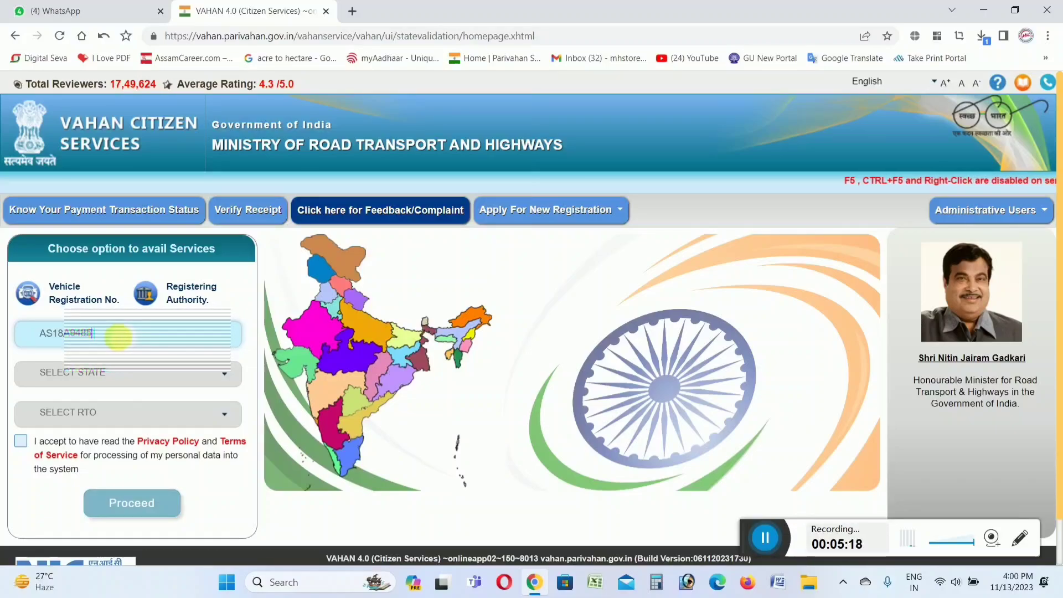
left_click(20, 442)
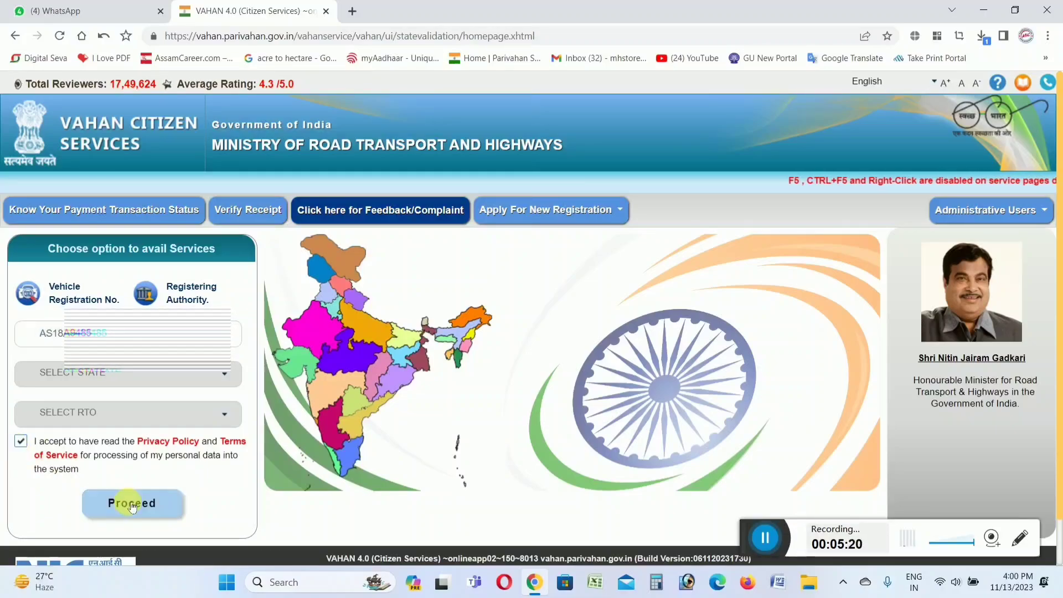
left_click(155, 516)
left_click(774, 211)
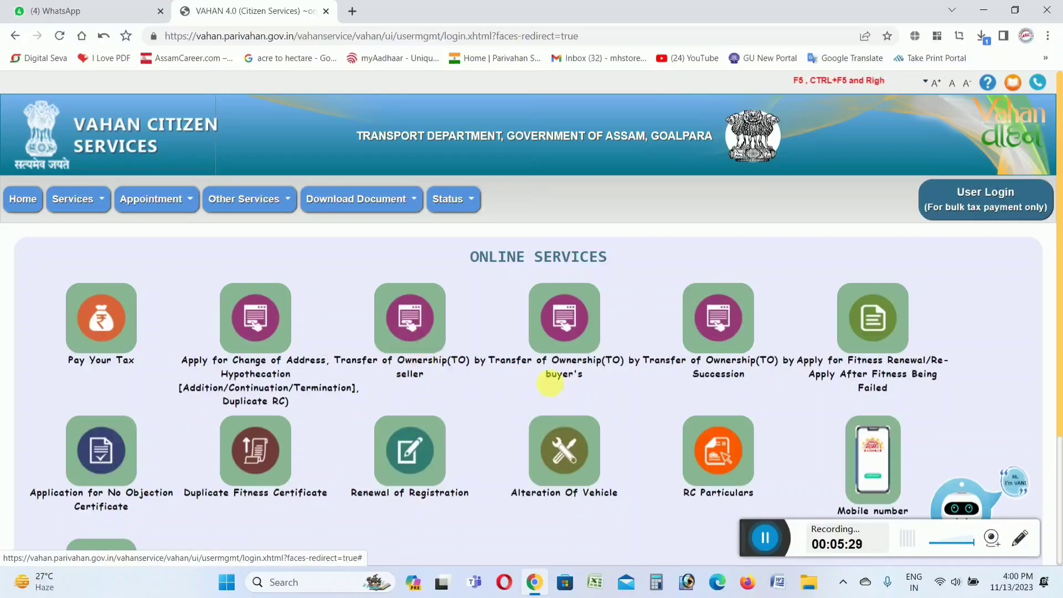
left_click(572, 335)
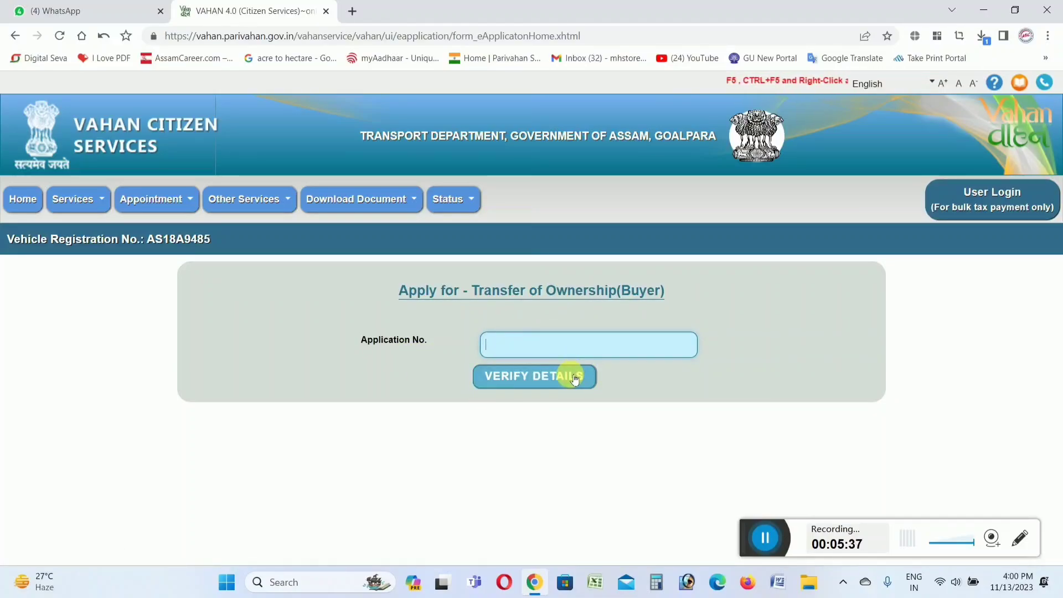
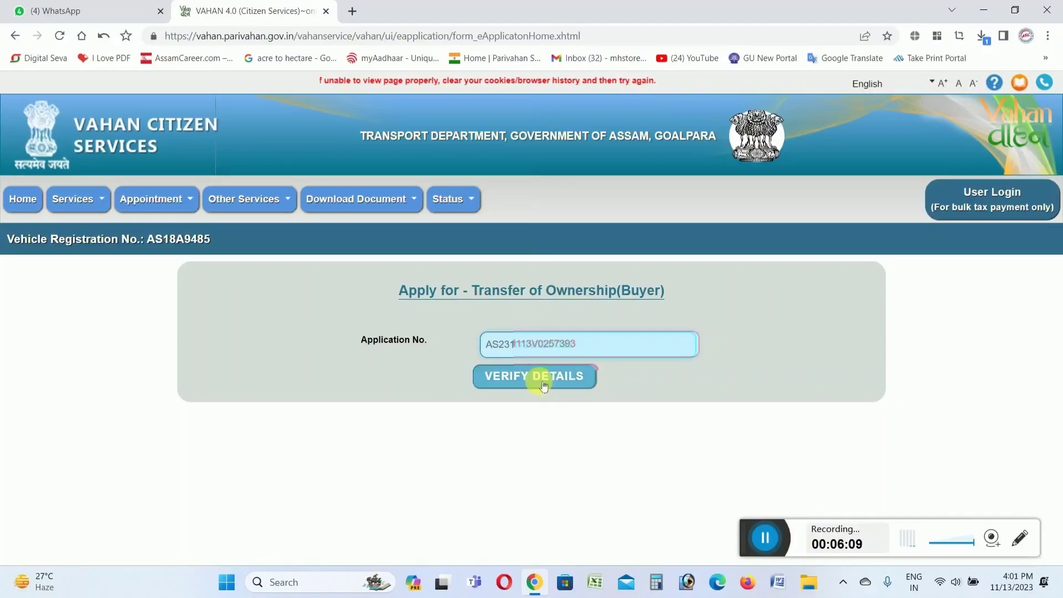
- Verify the application number and choose Aadhaar OTP authentication with the buyer's Aadhaar number
left_click(538, 378)
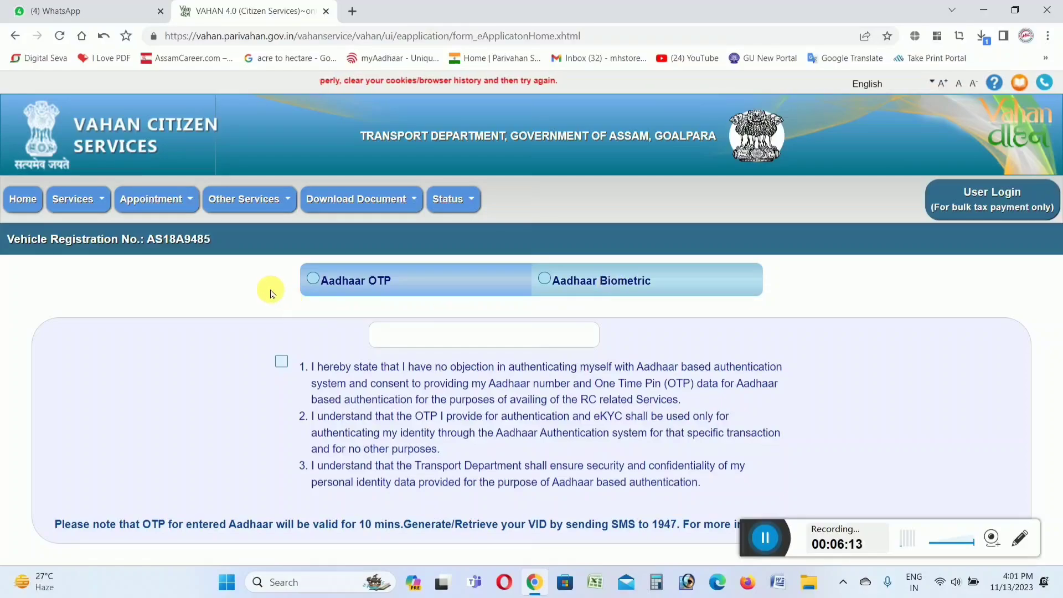
left_click(316, 281)
left_click(305, 311)
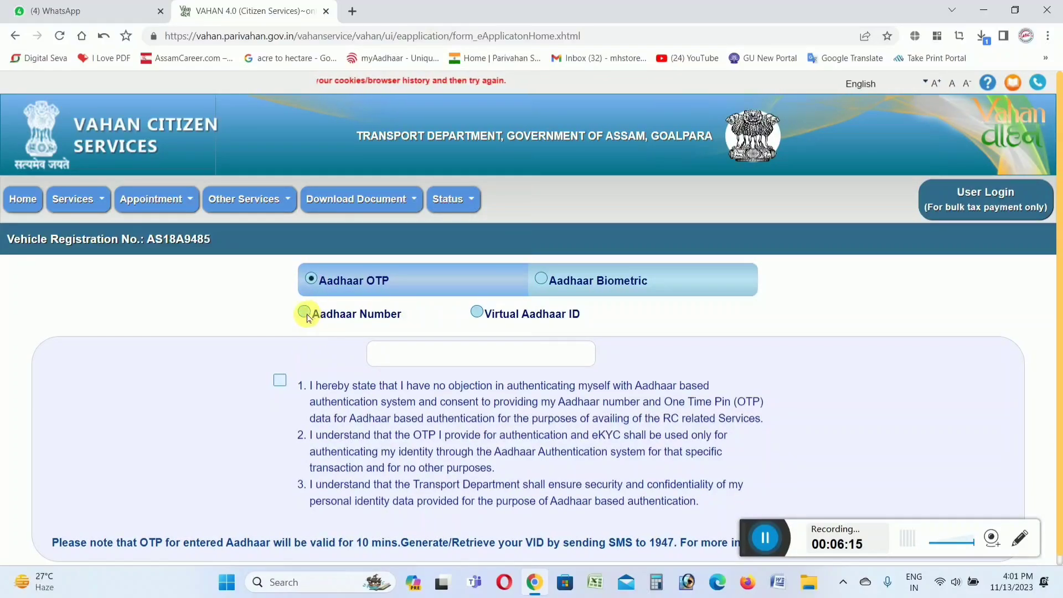
left_click(417, 374)
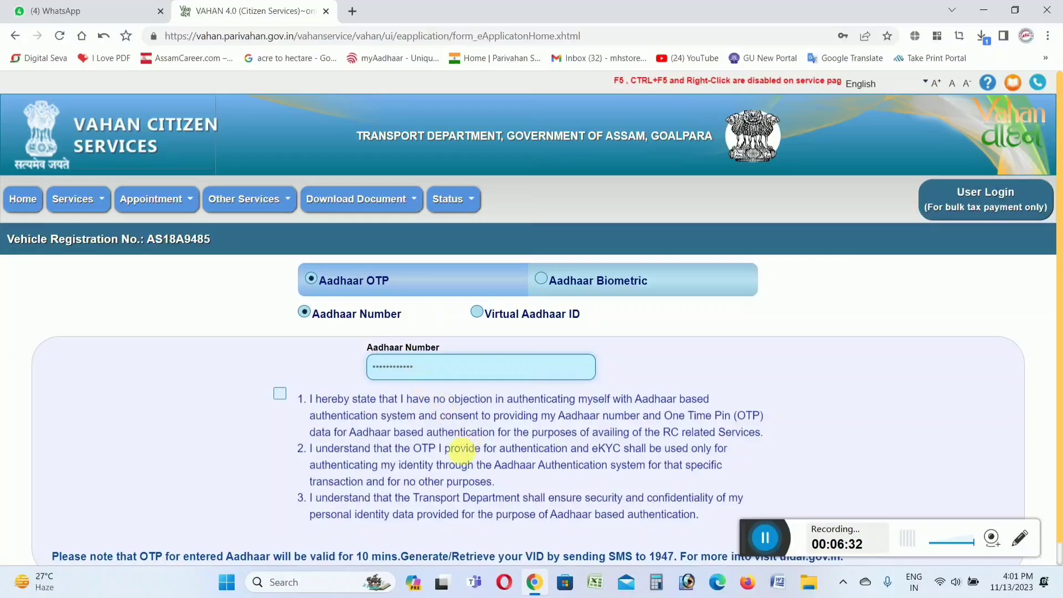
- Give Aadhaar consent, request the mobile OTP, and validate the entered OTP
left_click(280, 395)
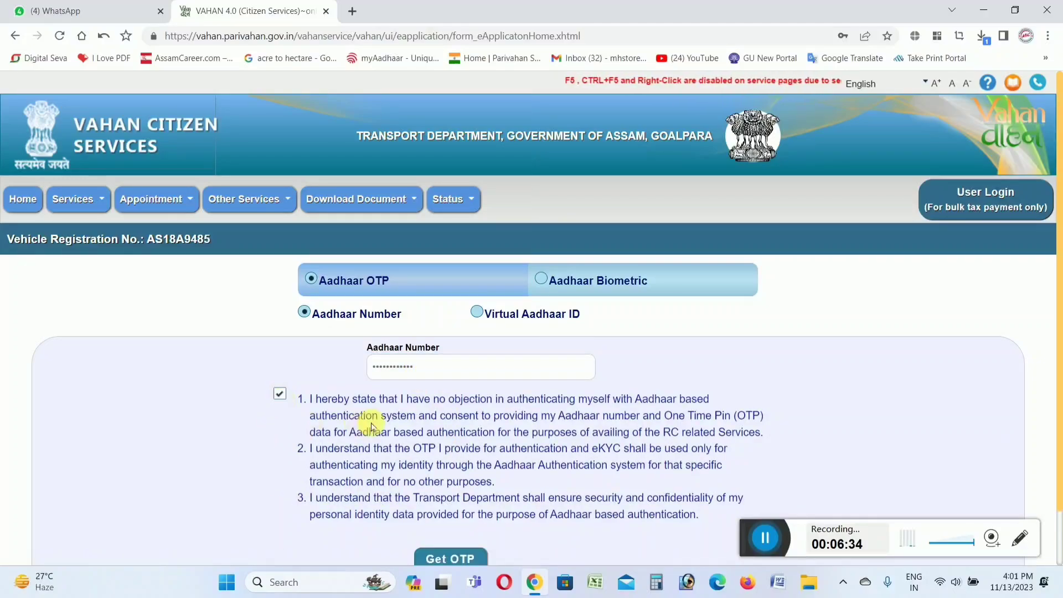
scroll(380, 434, "down", 1)
left_click(444, 501)
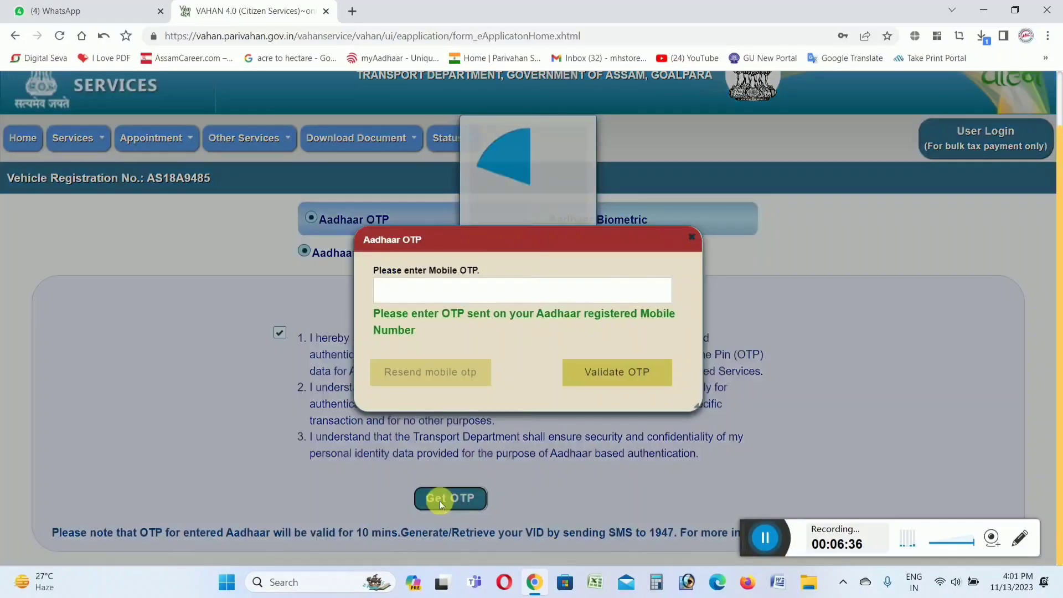
left_click(450, 300)
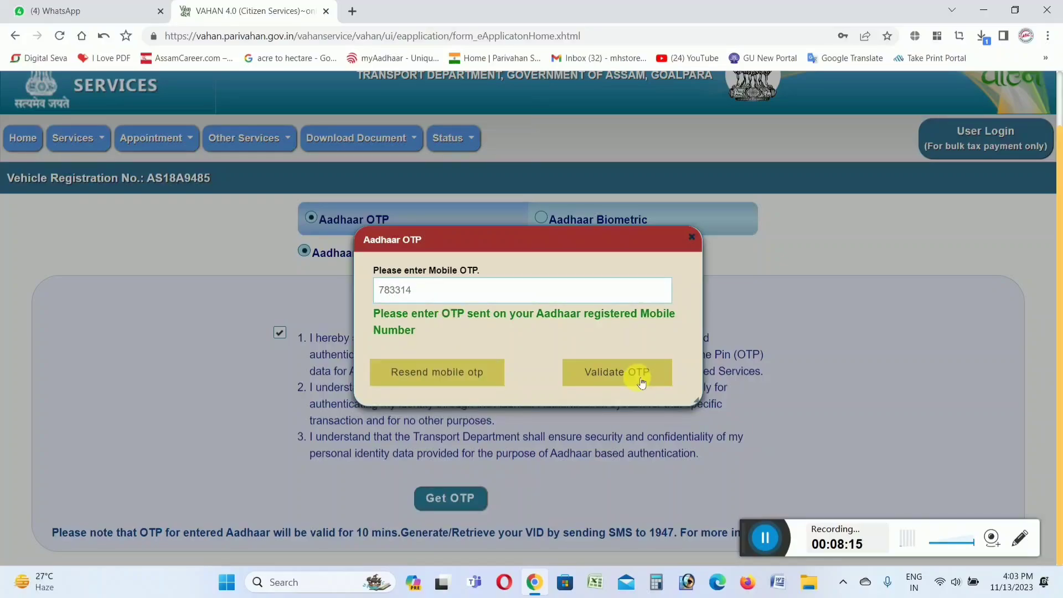
left_click(632, 381)
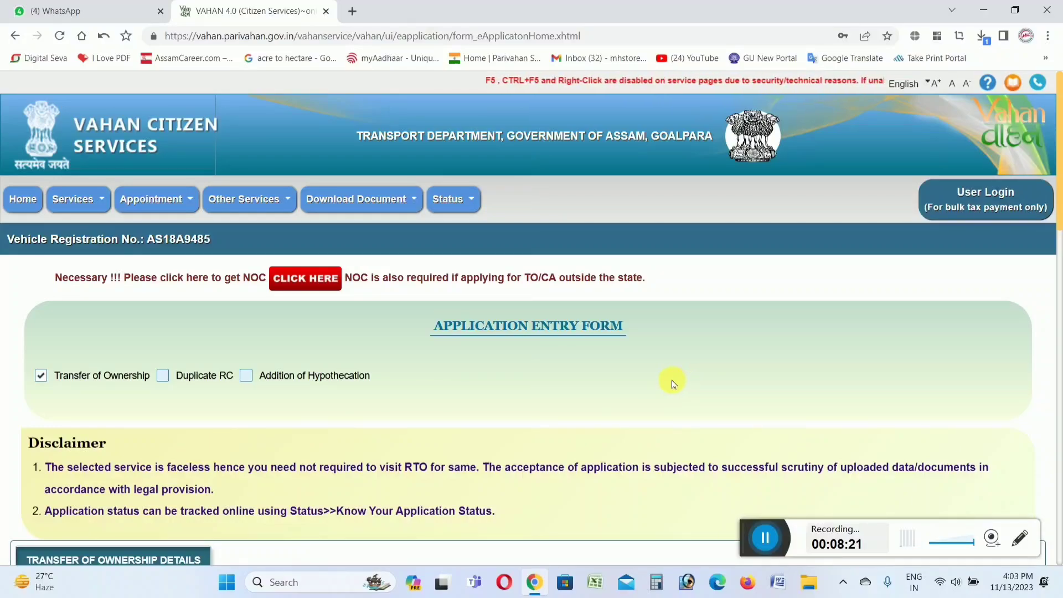
- Enter the permanent address house number/street and village/town/city
scroll(673, 383, "down", 2)
scroll(673, 383, "down", 5)
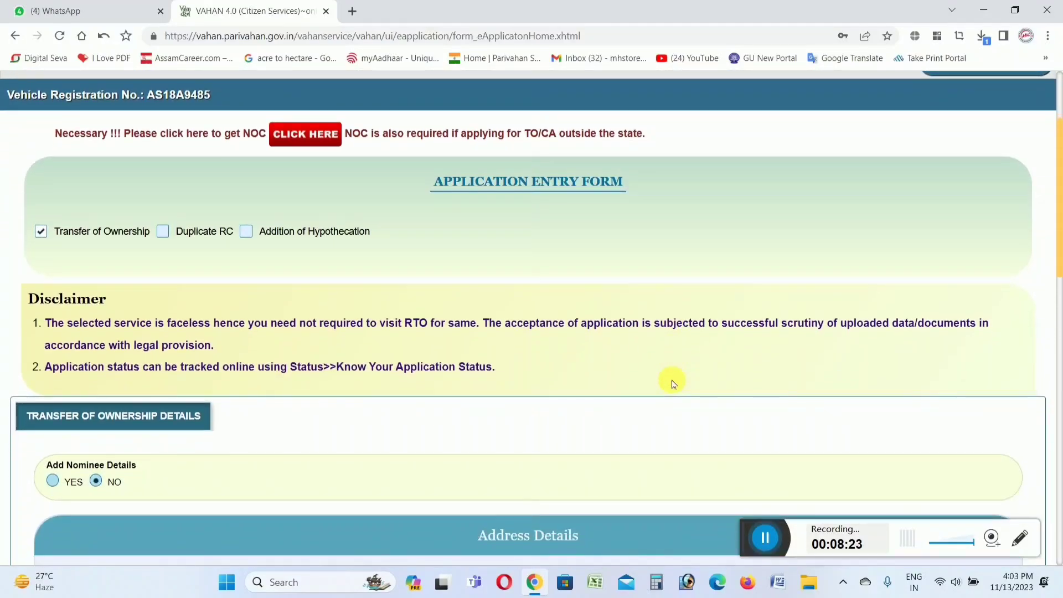
scroll(672, 380, "down", 2)
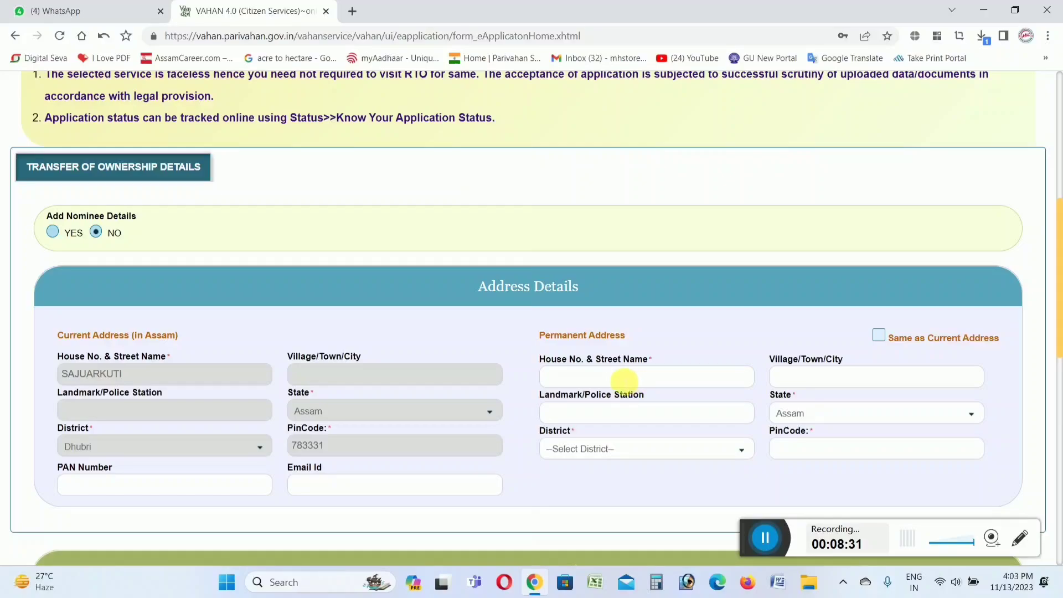
left_click(625, 381)
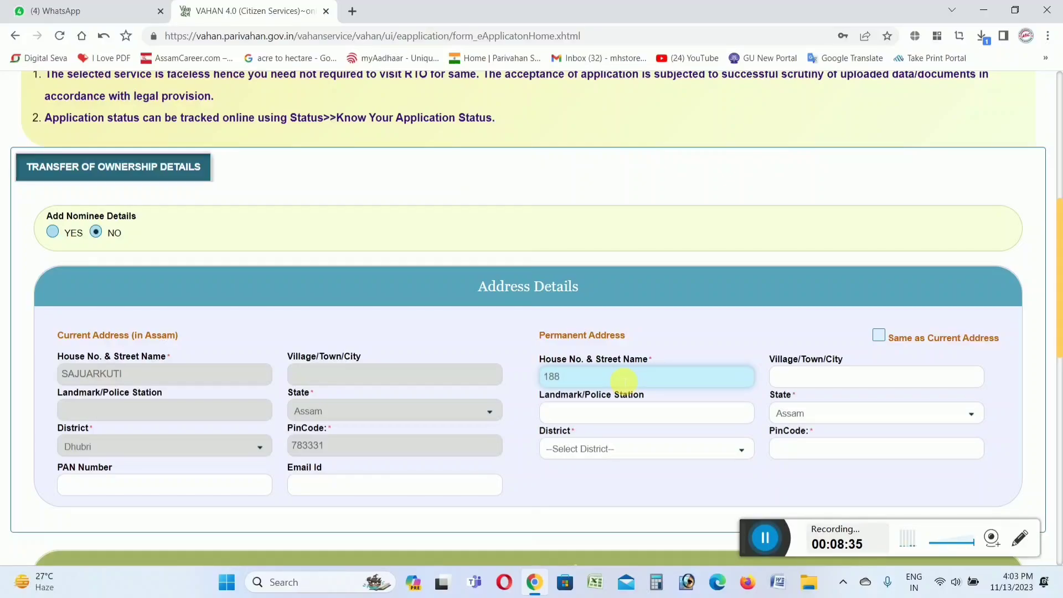
left_click(848, 382)
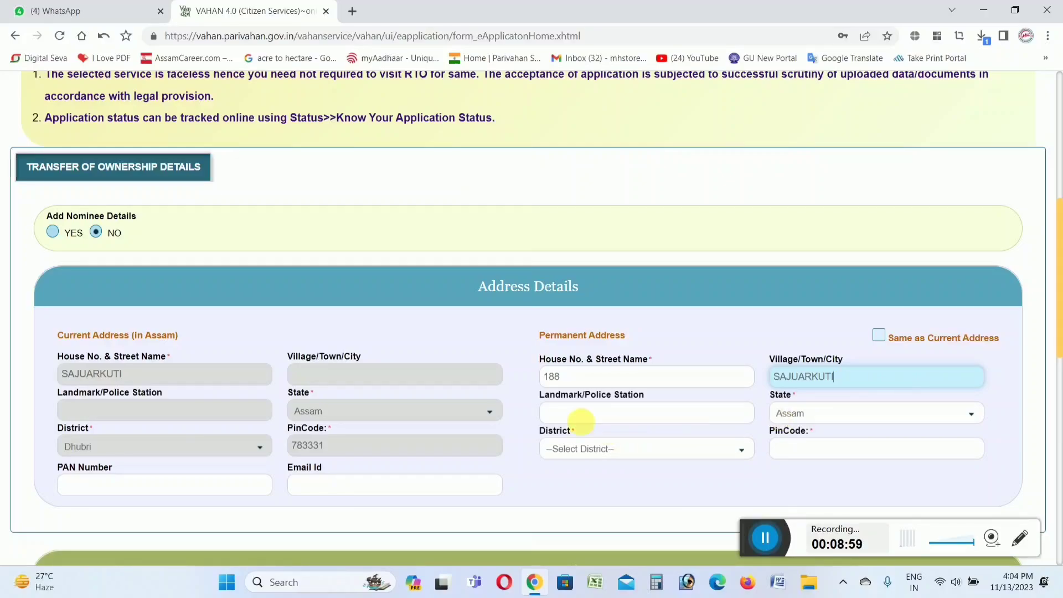
- Fill the permanent landmark, choose Dhubri as district, and enter the PIN code
left_click(652, 422)
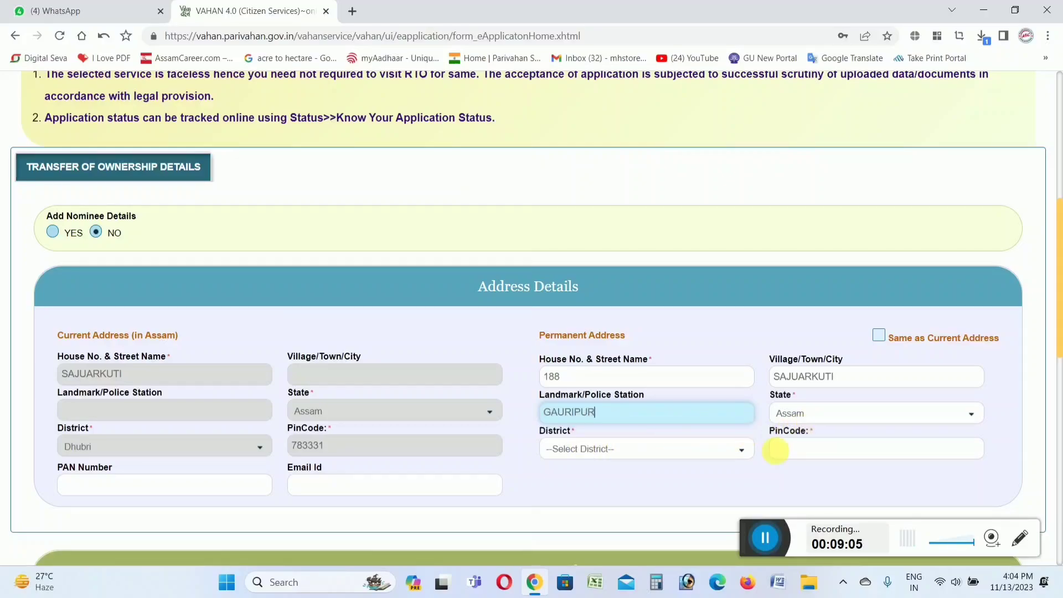
left_click(605, 459)
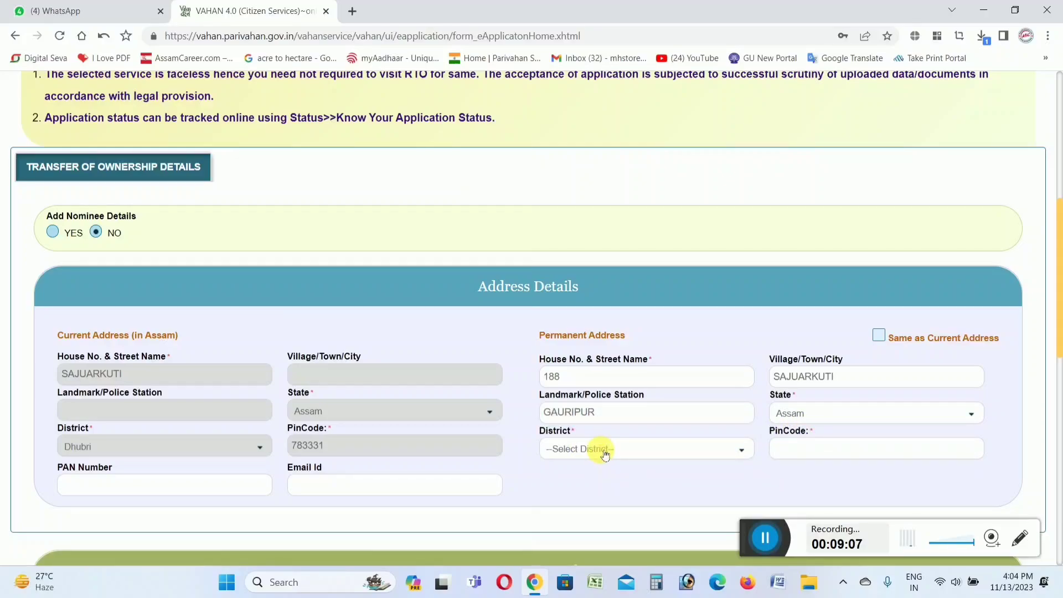
type("d")
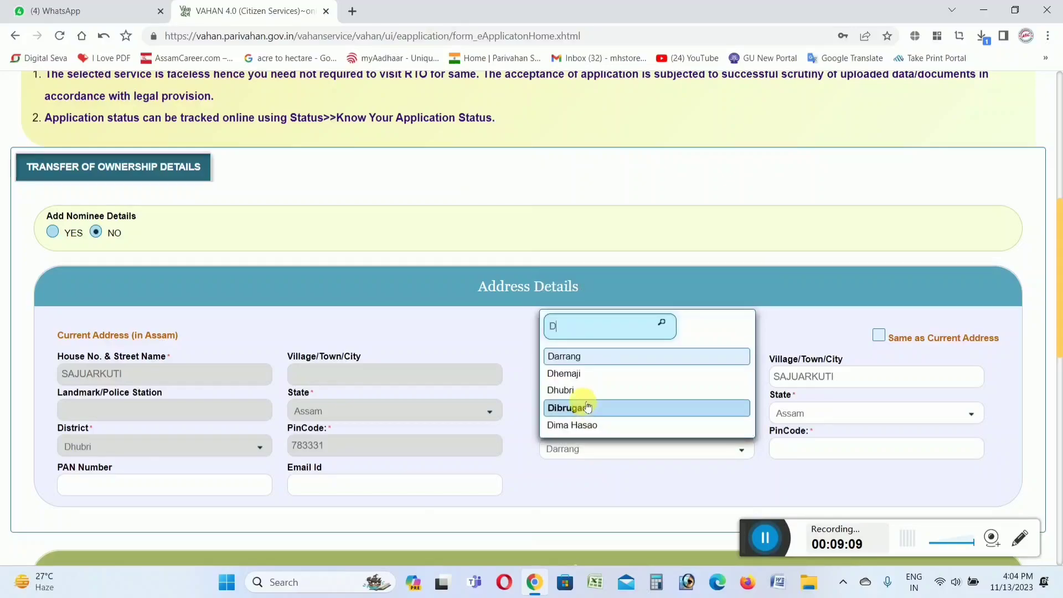
left_click(593, 394)
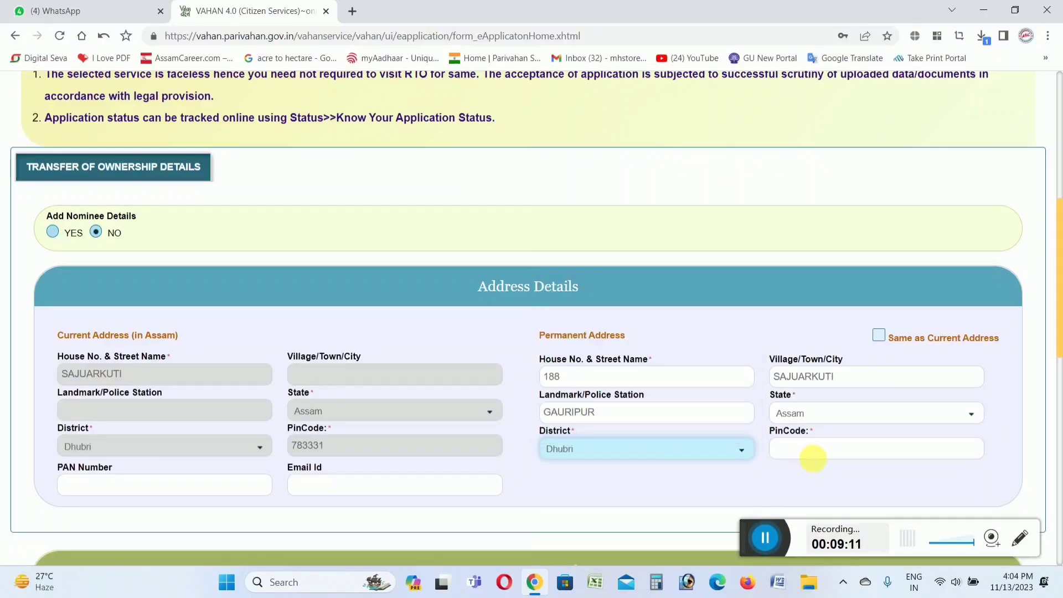
left_click(810, 453)
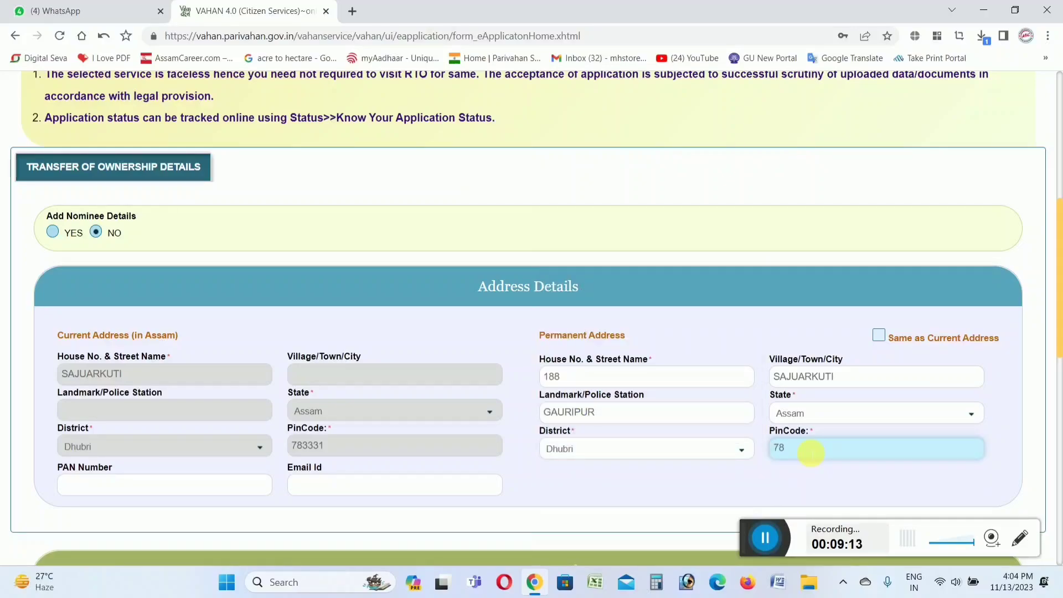
left_click(831, 490)
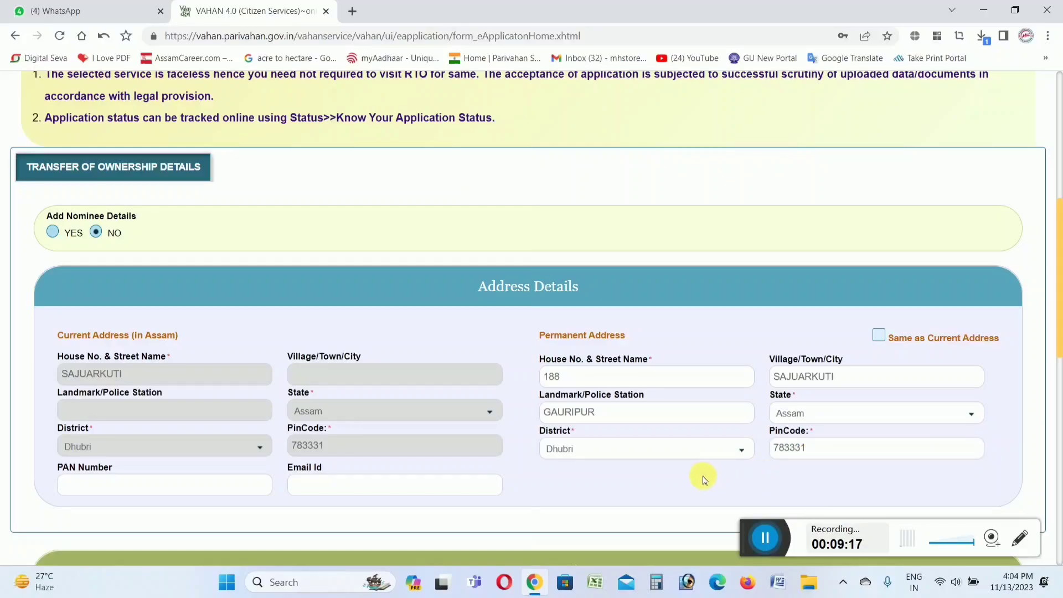
- Start payment of the Rs 225 fee and confirm the application details were checked
scroll(703, 479, "down", 6)
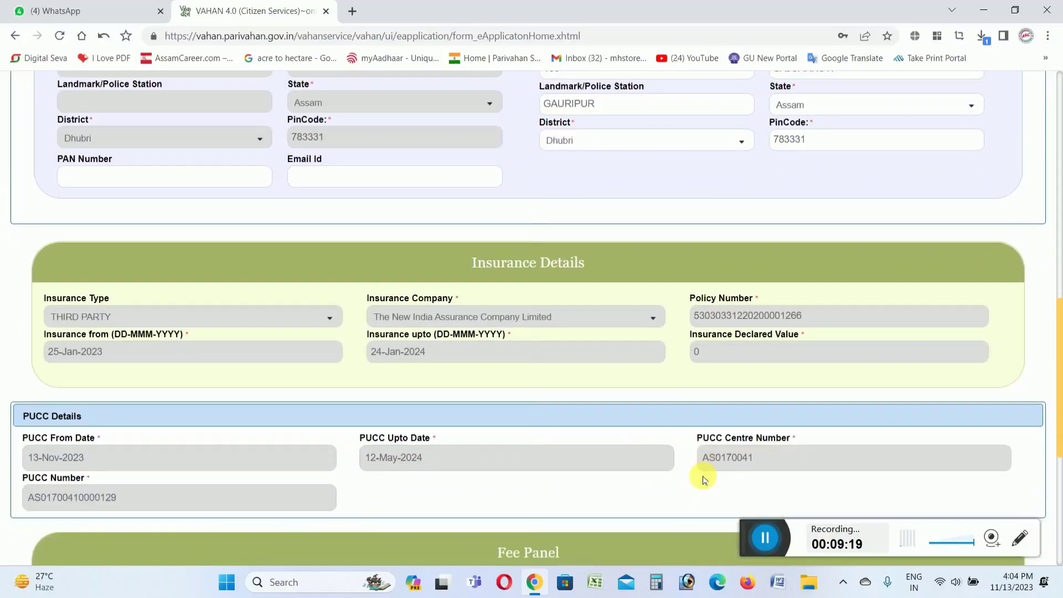
scroll(704, 480, "down", 4)
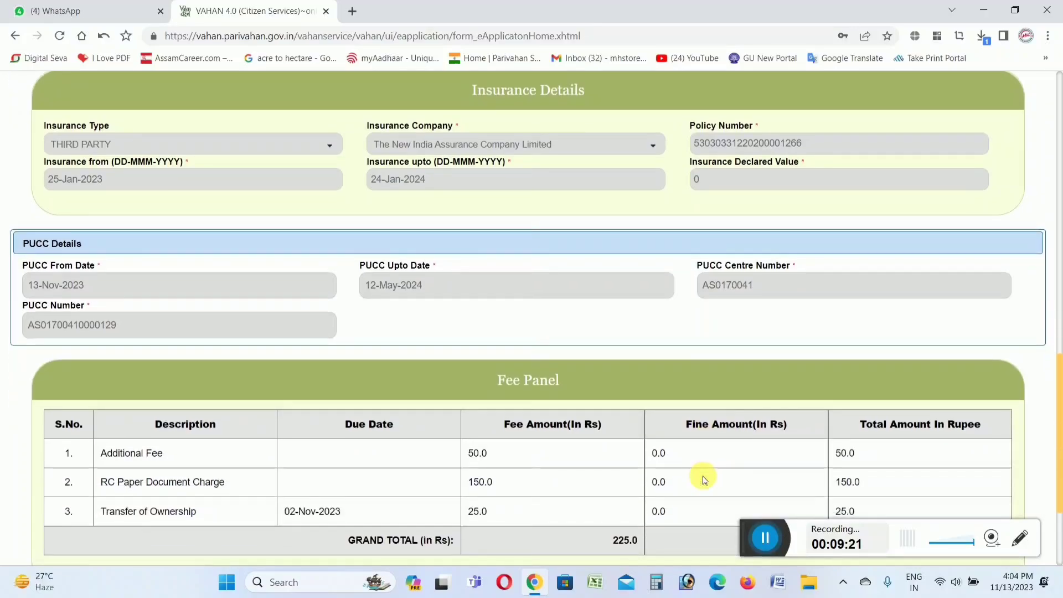
scroll(704, 480, "down", 2)
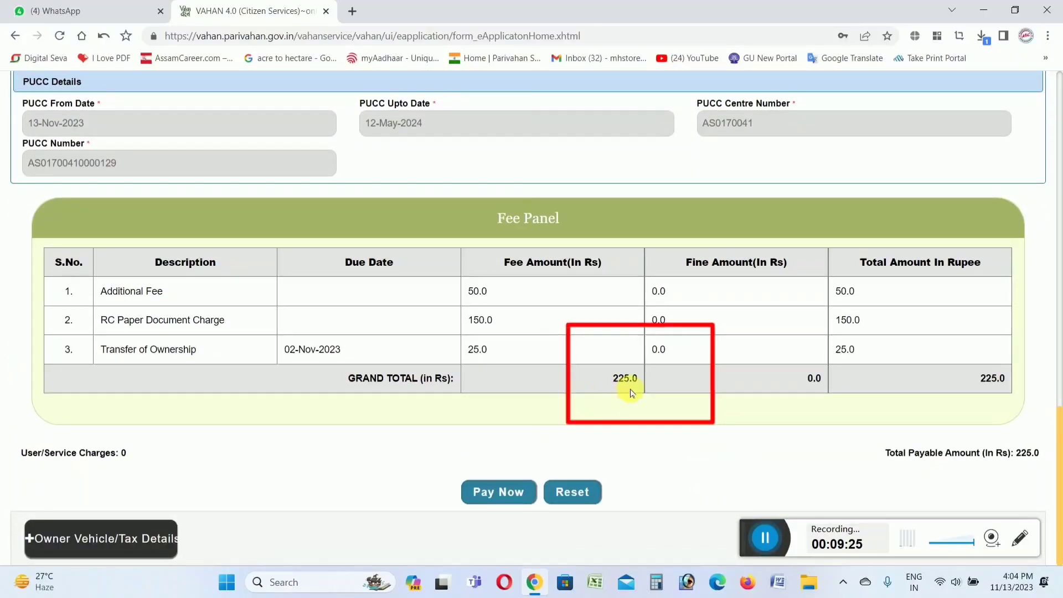
left_click(497, 499)
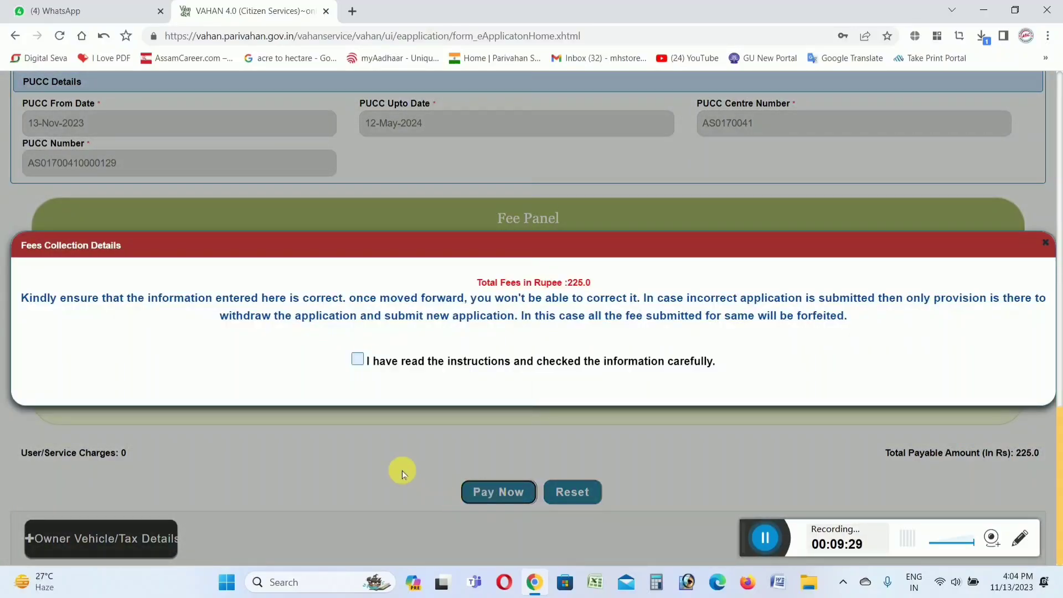
left_click(357, 361)
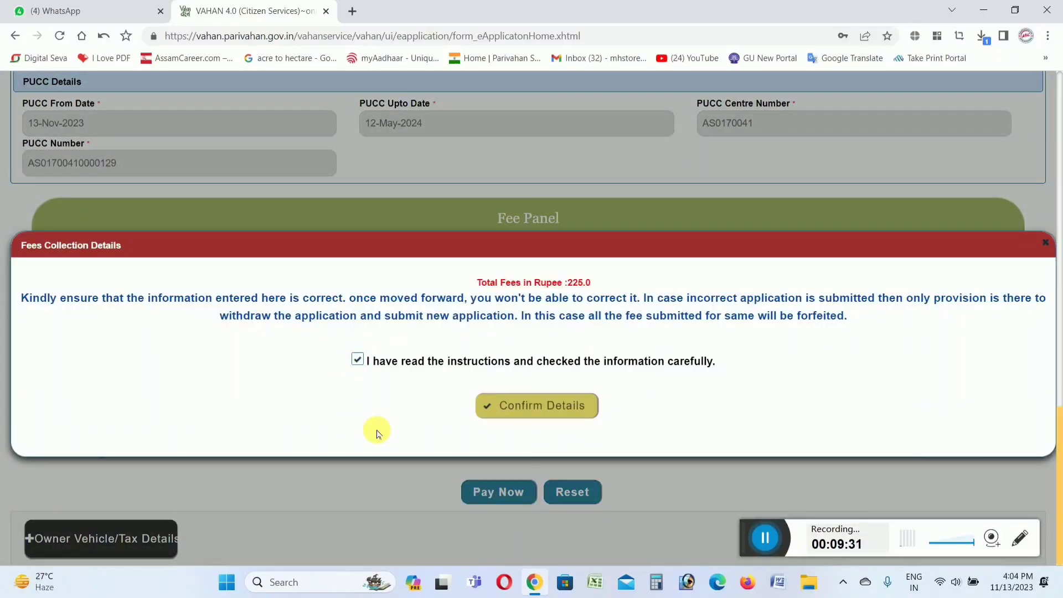
left_click(541, 415)
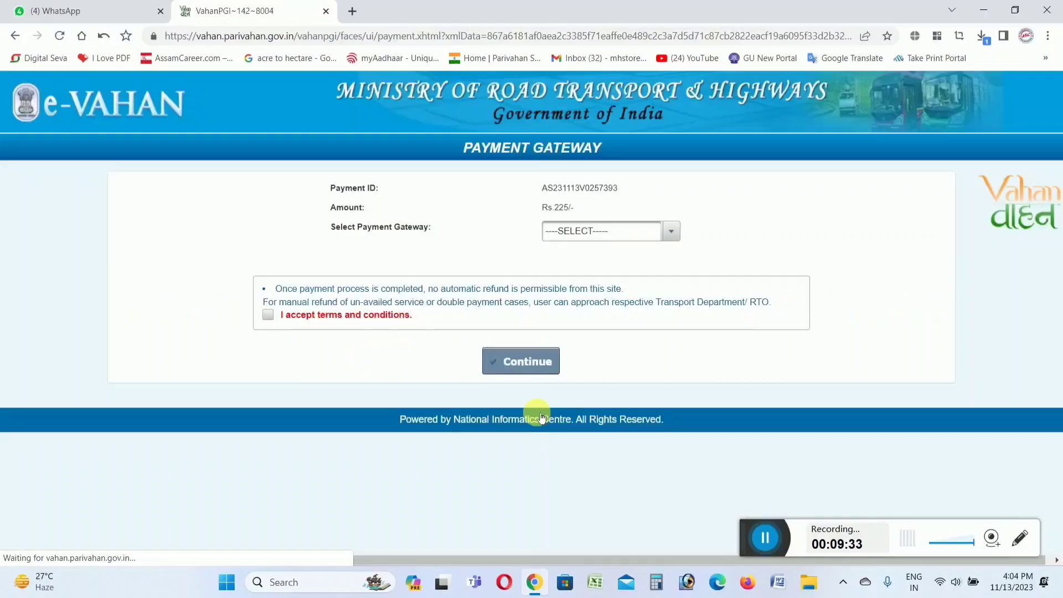
- Choose E-GRAS as the payment gateway, accept the terms and continue
left_click(615, 233)
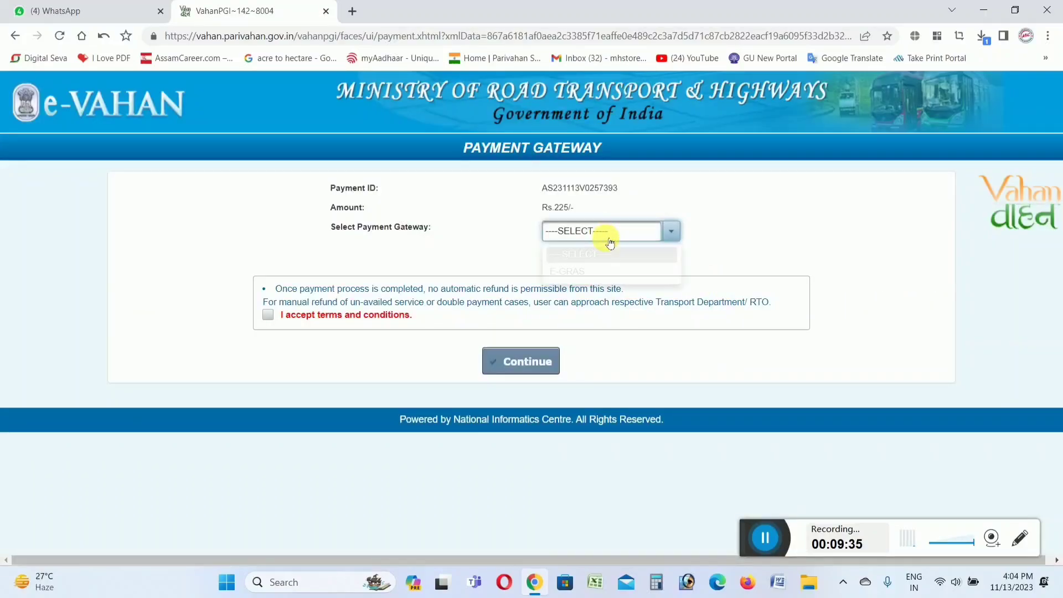
left_click(593, 274)
left_click(268, 315)
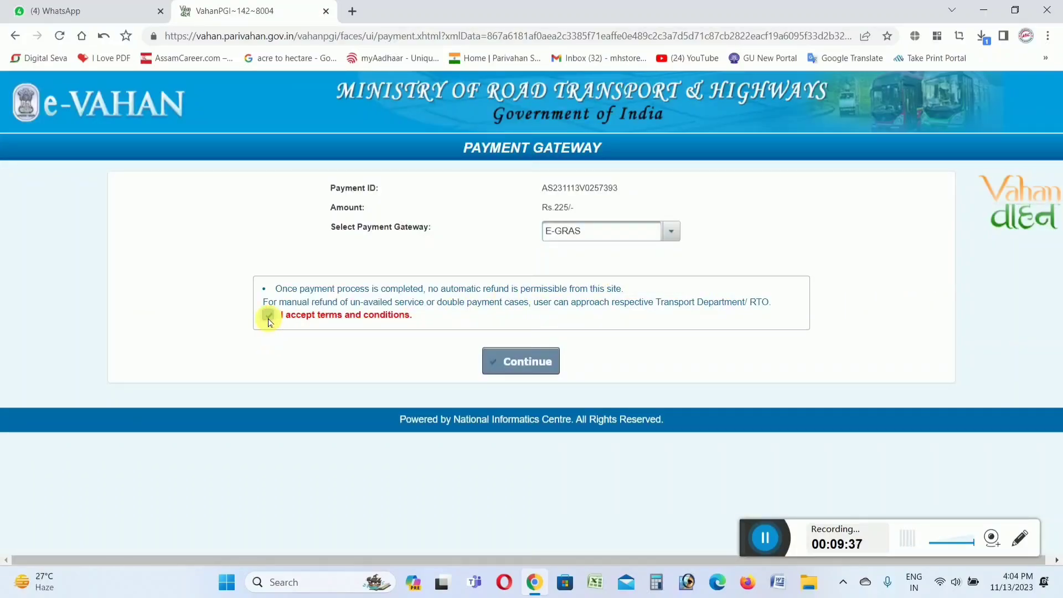
left_click(505, 363)
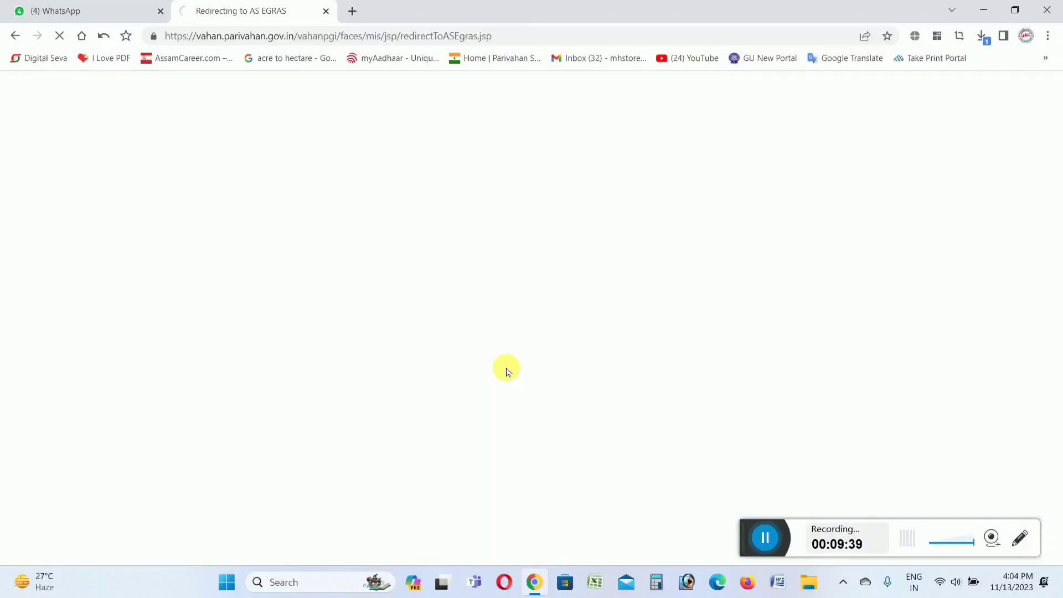
- Pay through State Bank of India using the net banking option
left_click(476, 501)
left_click(475, 477)
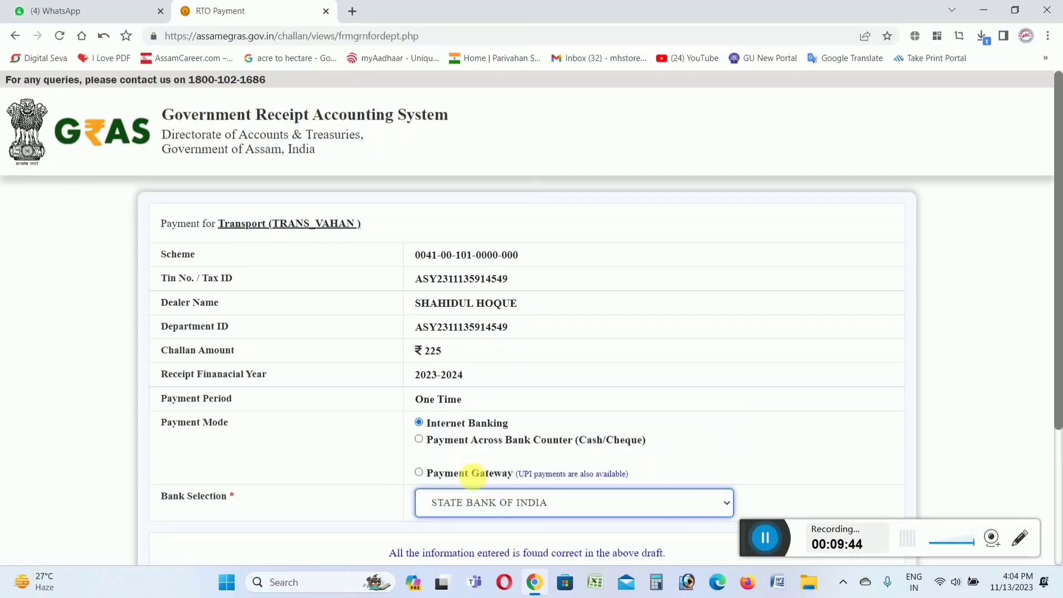
left_click(300, 262)
left_click(531, 314)
- Log in to SBI Online with the bank user ID and password
left_click(90, 252)
type("mostafasbi402")
left_click(91, 292)
type("••••••••••••")
left_click(193, 338)
- Confirm the Rs 225 payment using the high security password
scroll(501, 328, "down", 5)
left_click(500, 328)
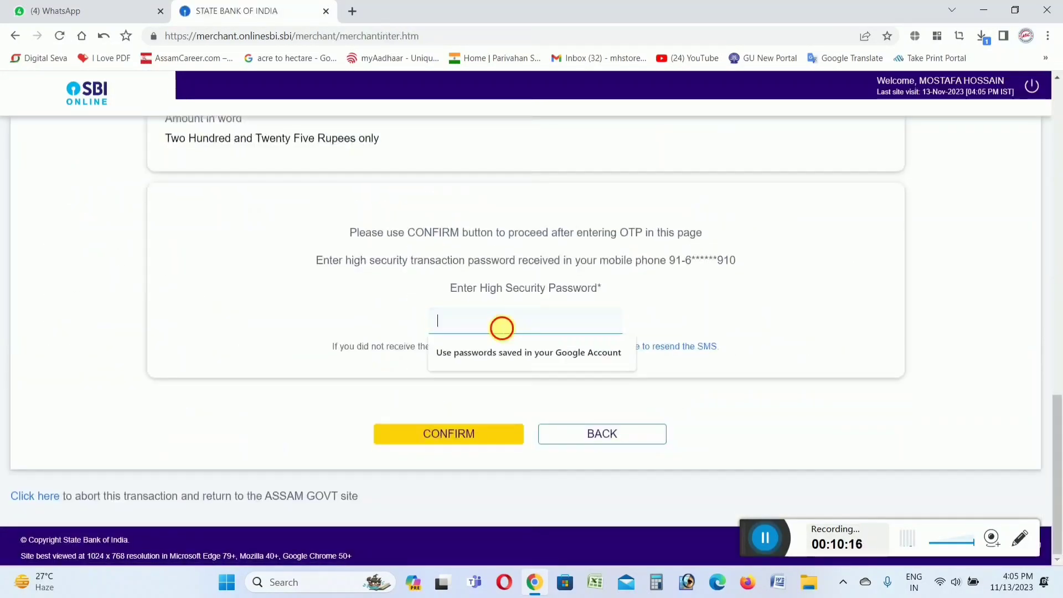
type("••••••••")
left_click(438, 441)
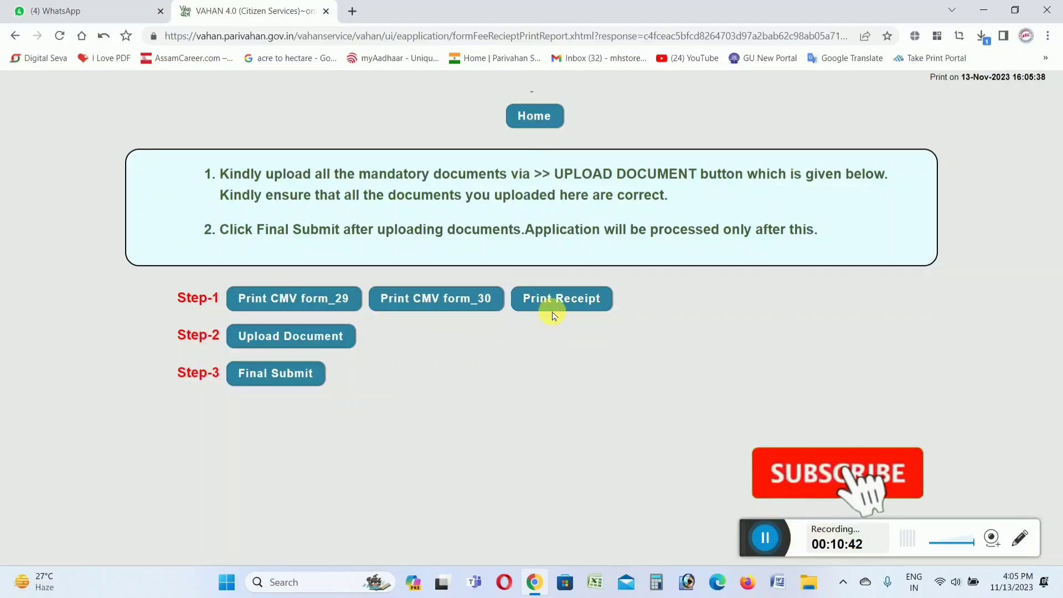
- Save Form 30, Form 29 and the fee receipt as PDFs, then open the document upload page
left_click(451, 308)
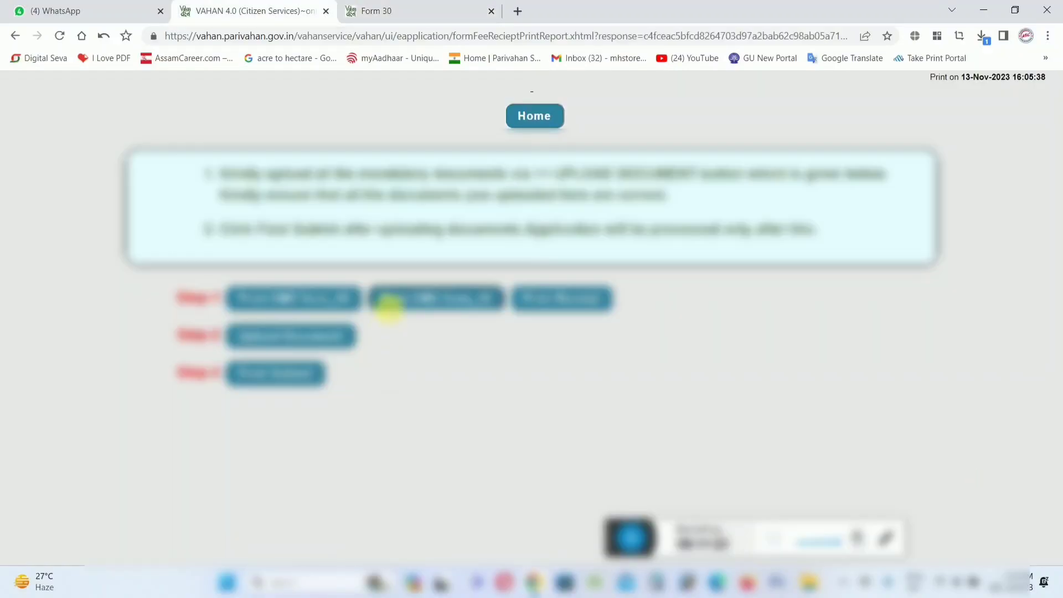
left_click(322, 298)
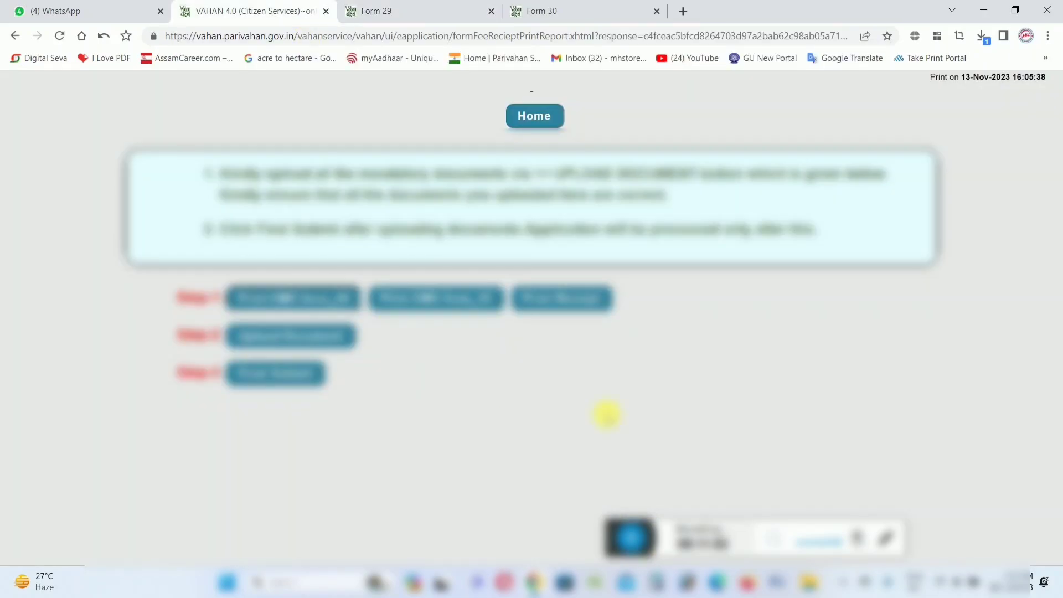
left_click(546, 297)
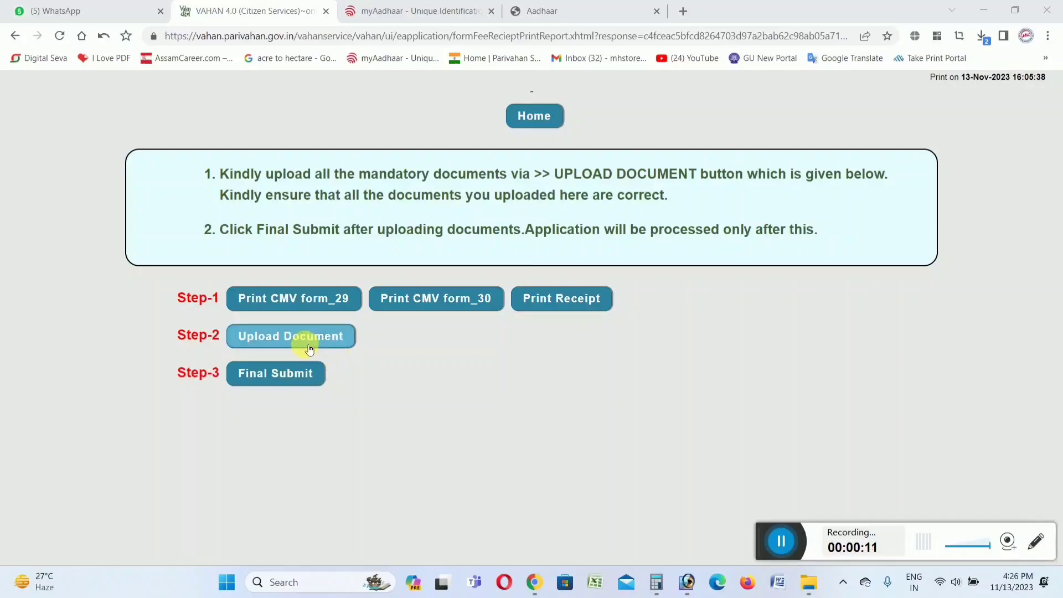
left_click(308, 347)
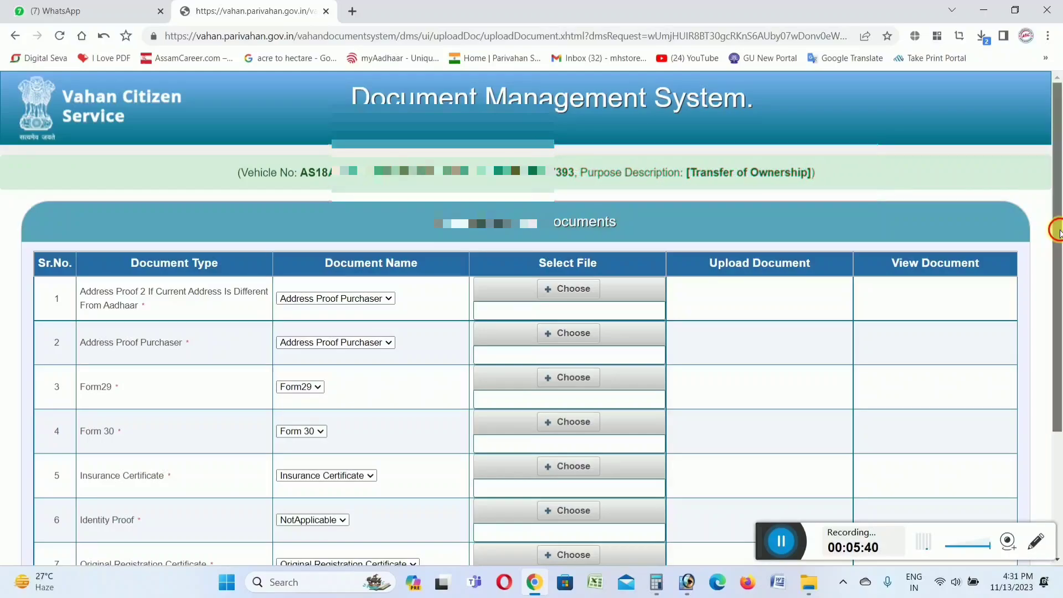
- Upload the purchaser's address proof PDF for the first address-proof row
left_click_drag(1054, 225, 1058, 315)
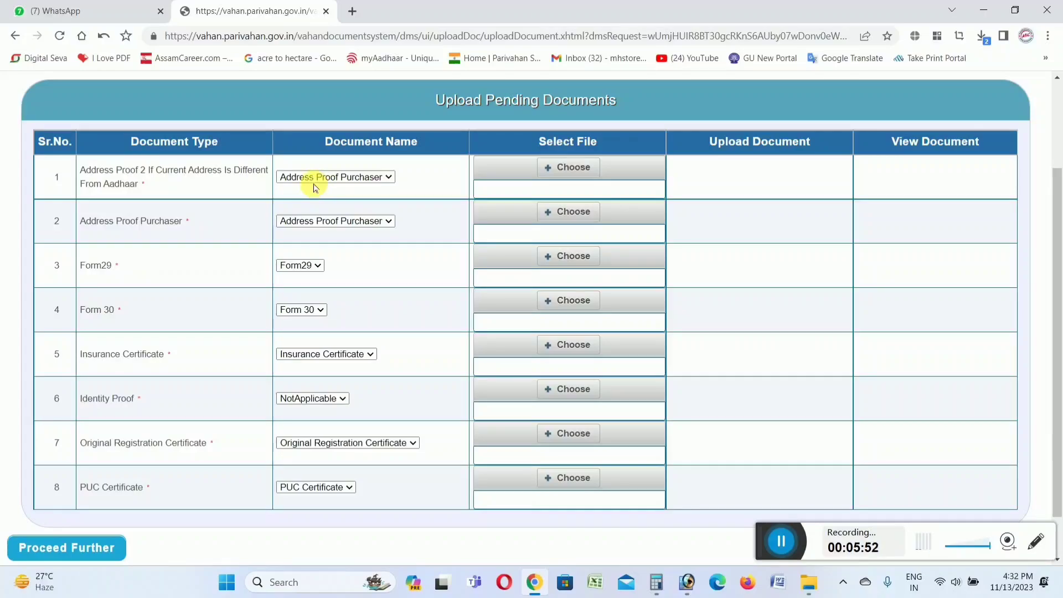
left_click(574, 176)
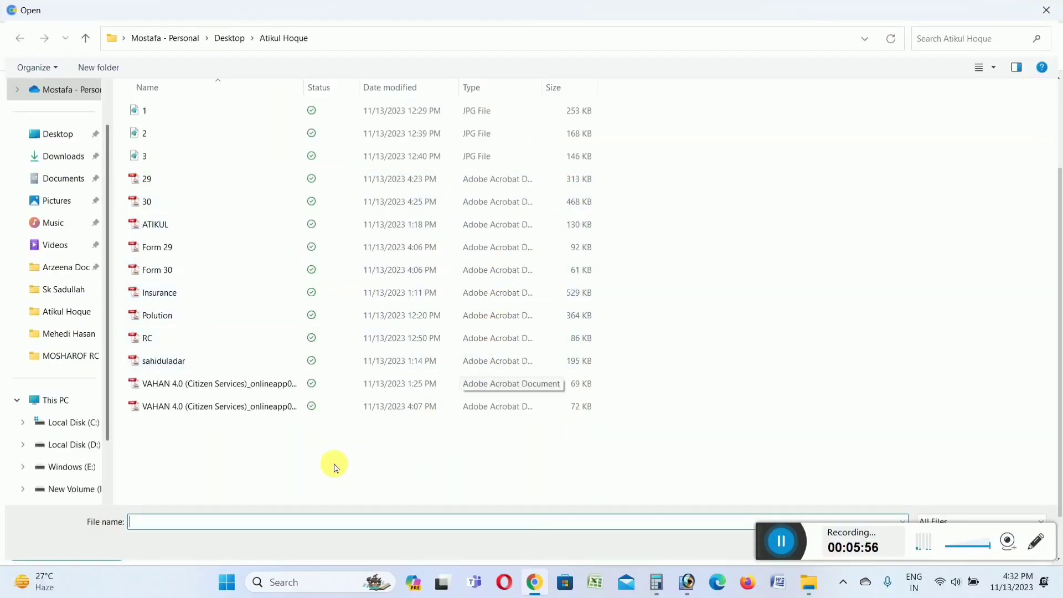
double_click(165, 232)
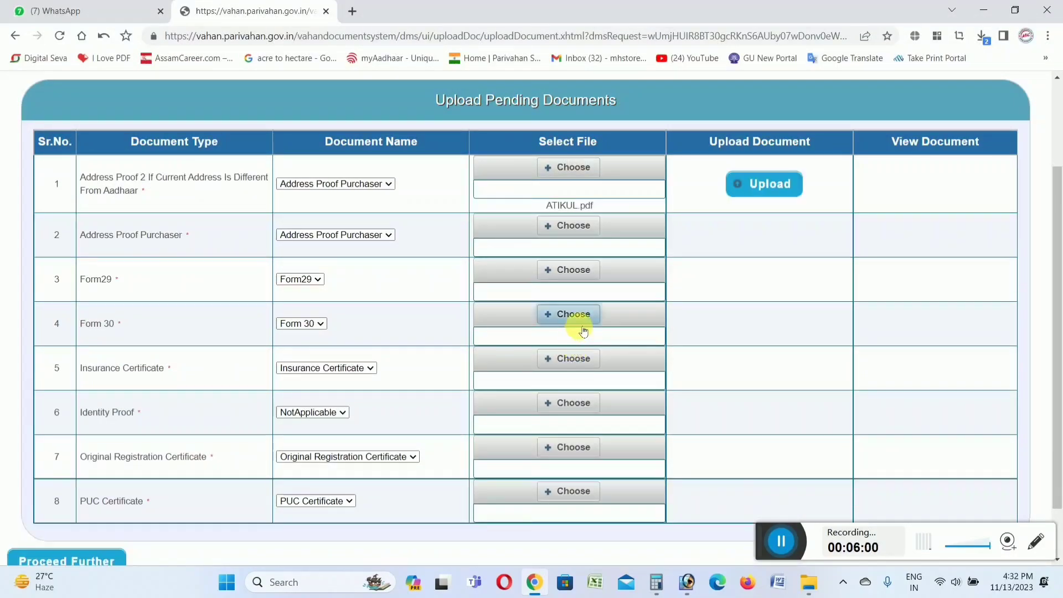
left_click(784, 191)
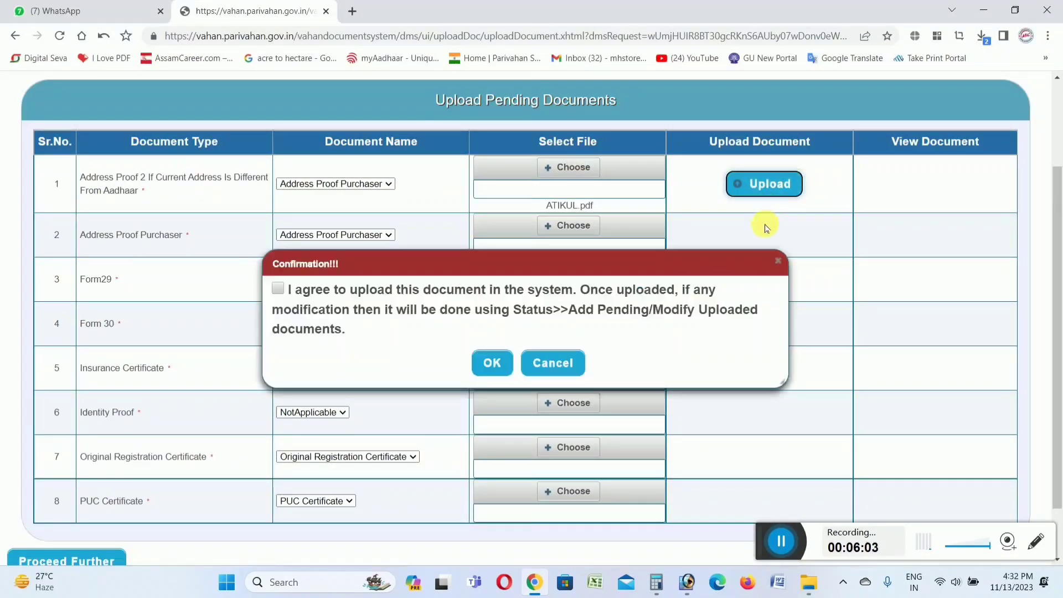
left_click(277, 290)
left_click(491, 369)
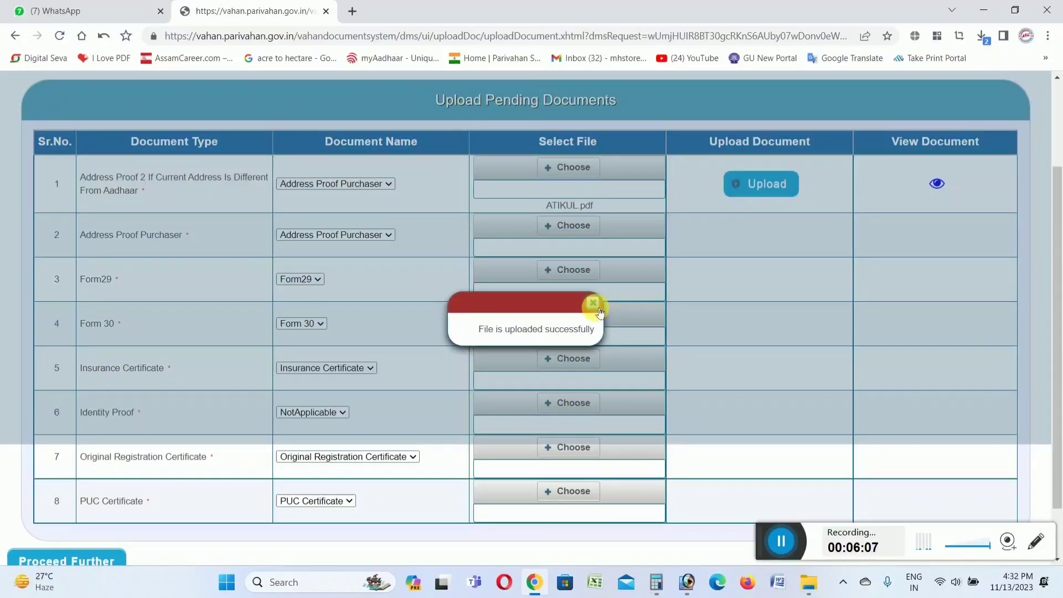
left_click(594, 305)
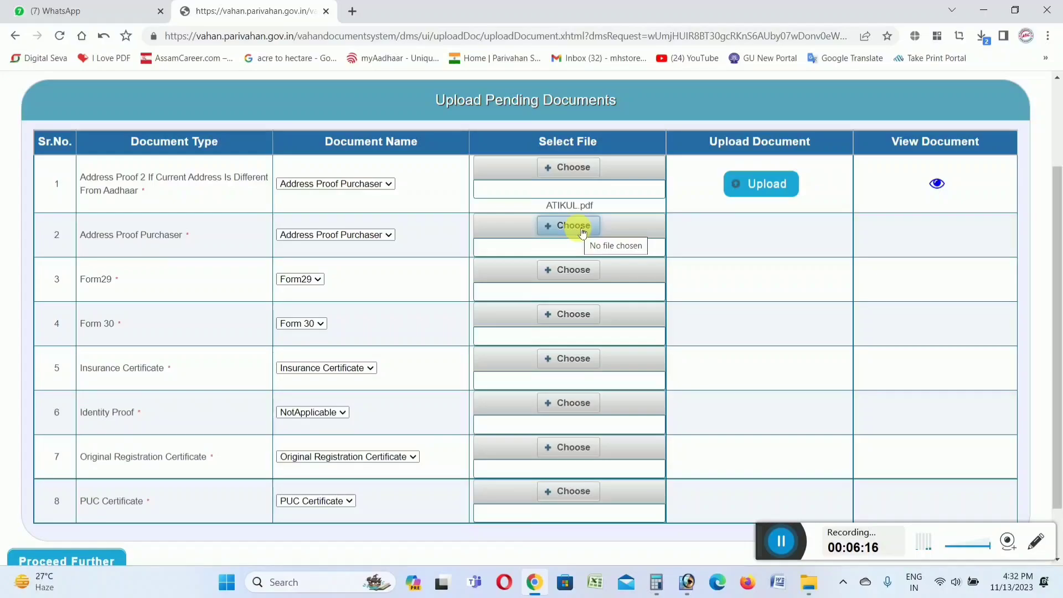
- Upload the address proof PDF for the second address-proof row
left_click(581, 232)
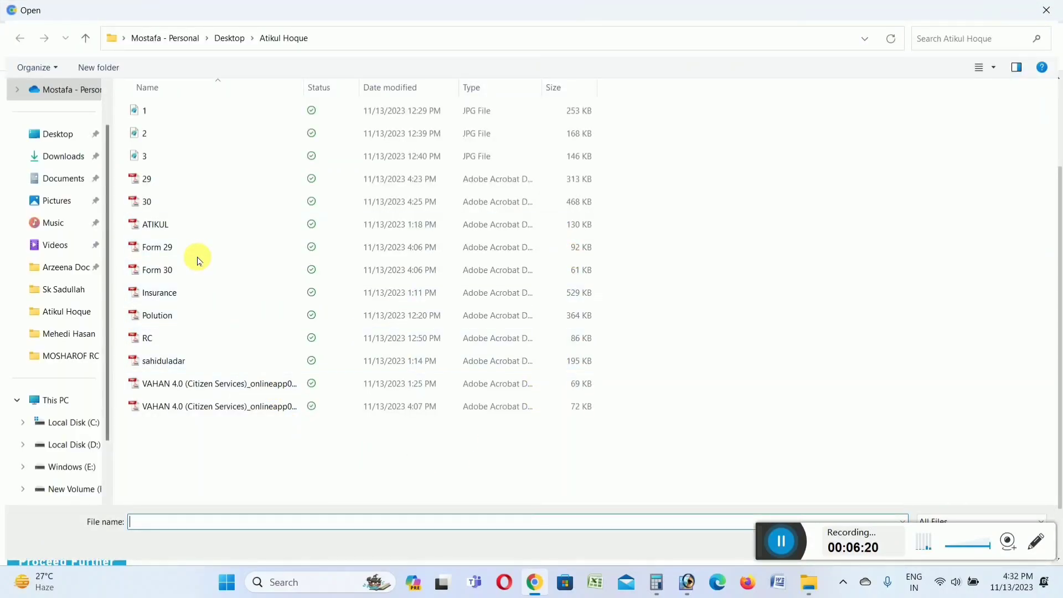
double_click(163, 225)
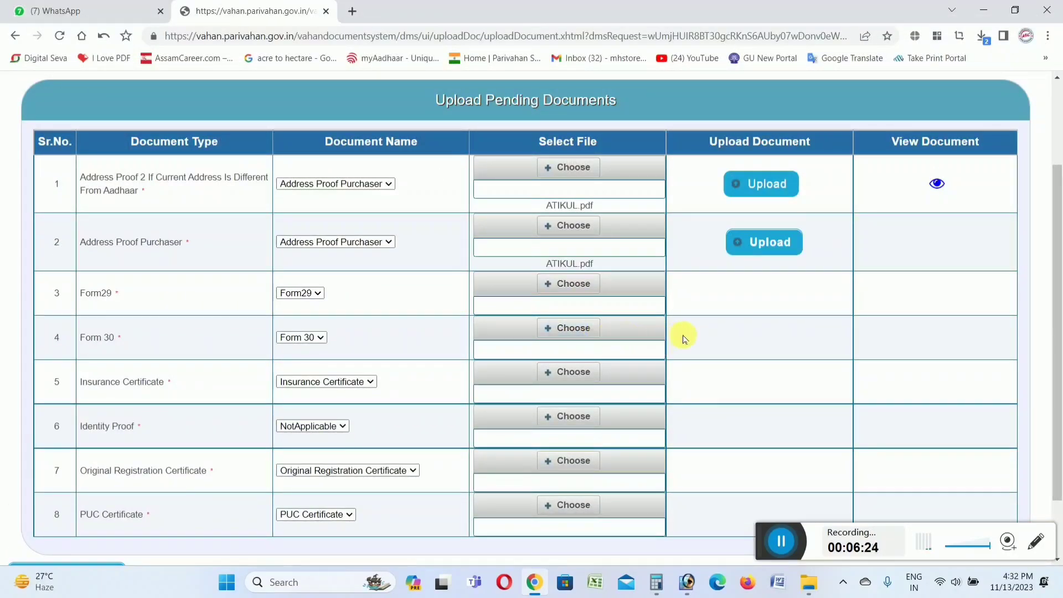
left_click(753, 254)
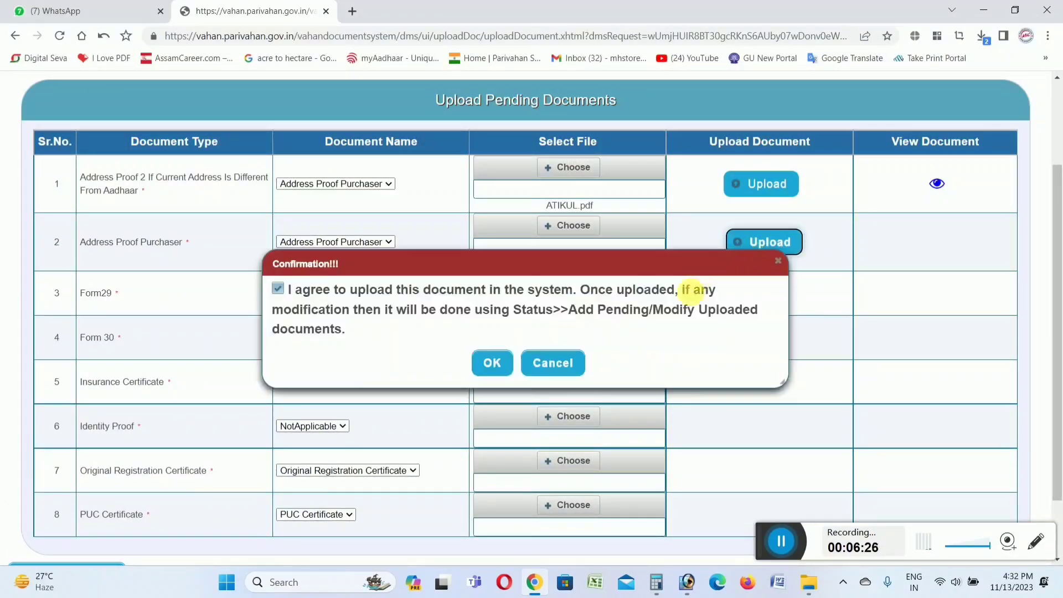
left_click(485, 363)
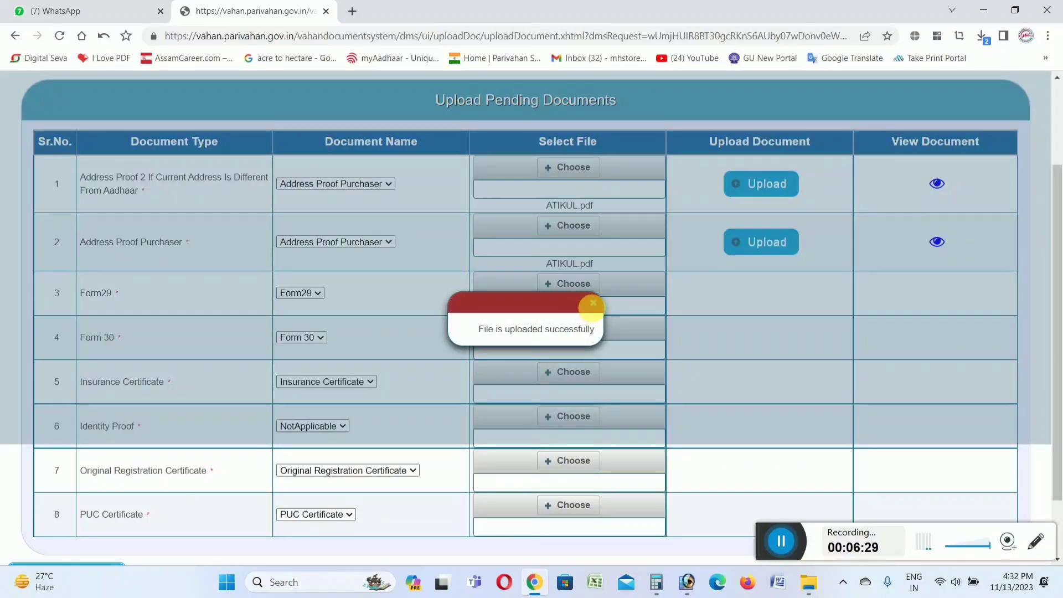
left_click(595, 305)
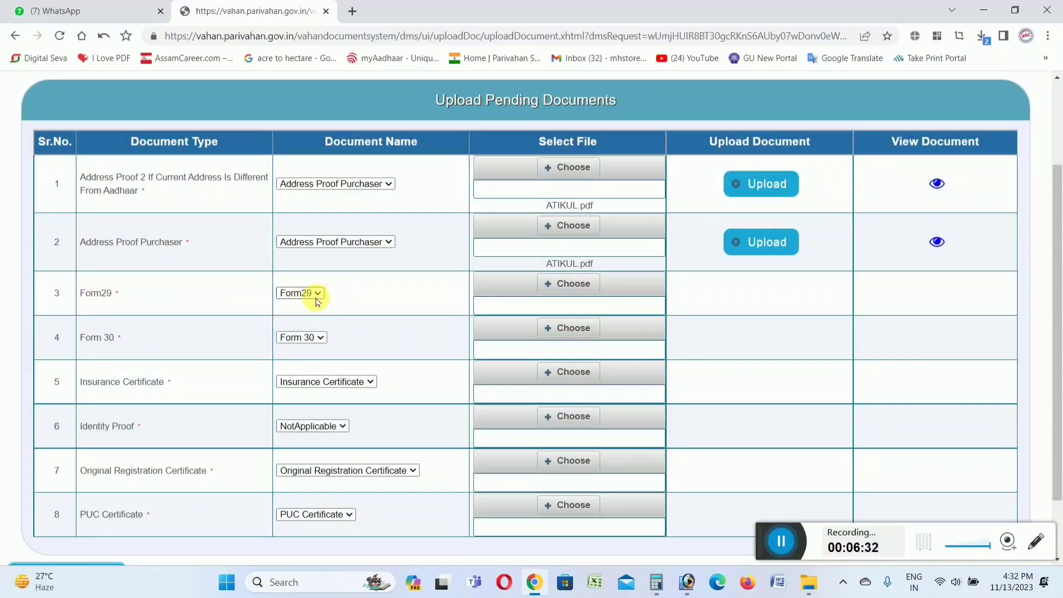
- Open 29.pdf from the application's folder in Adobe Reader, maximized, and scroll through Form 29
left_click(814, 588)
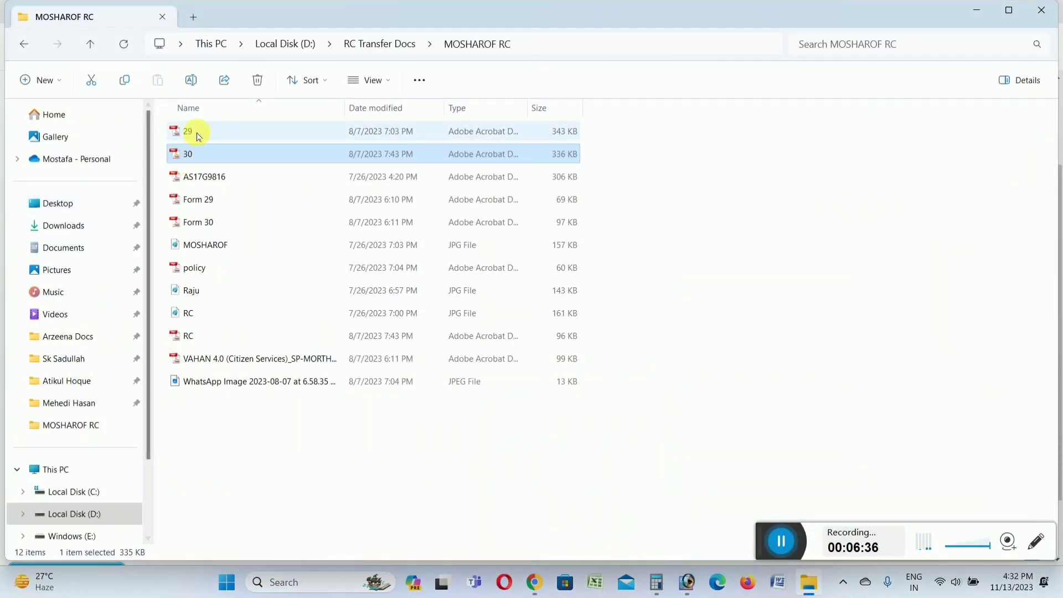
left_click(76, 381)
double_click(199, 204)
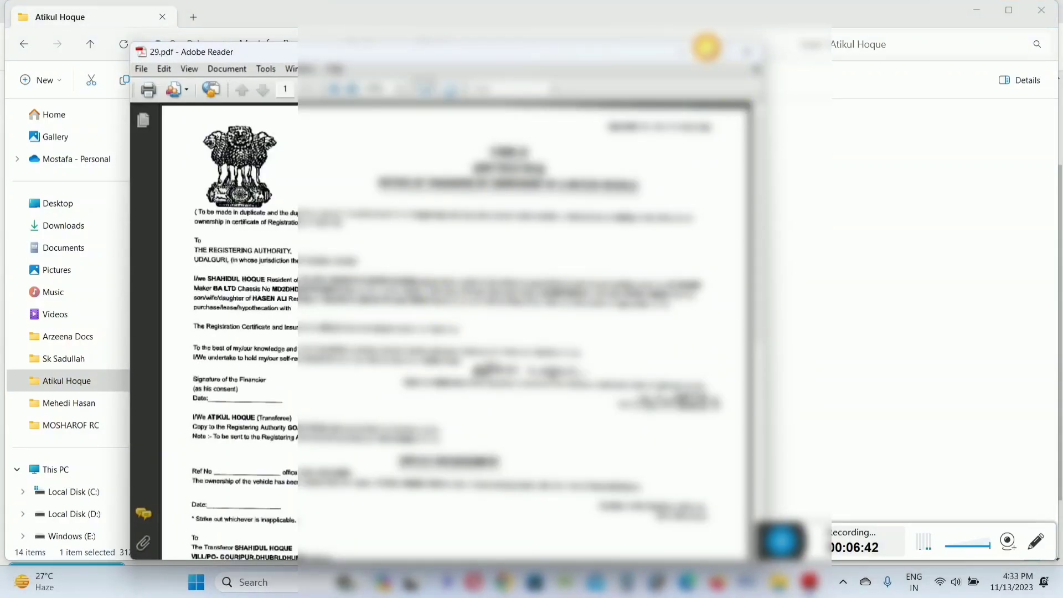
left_click(704, 56)
scroll(677, 273, "down", 1)
scroll(676, 274, "down", 2)
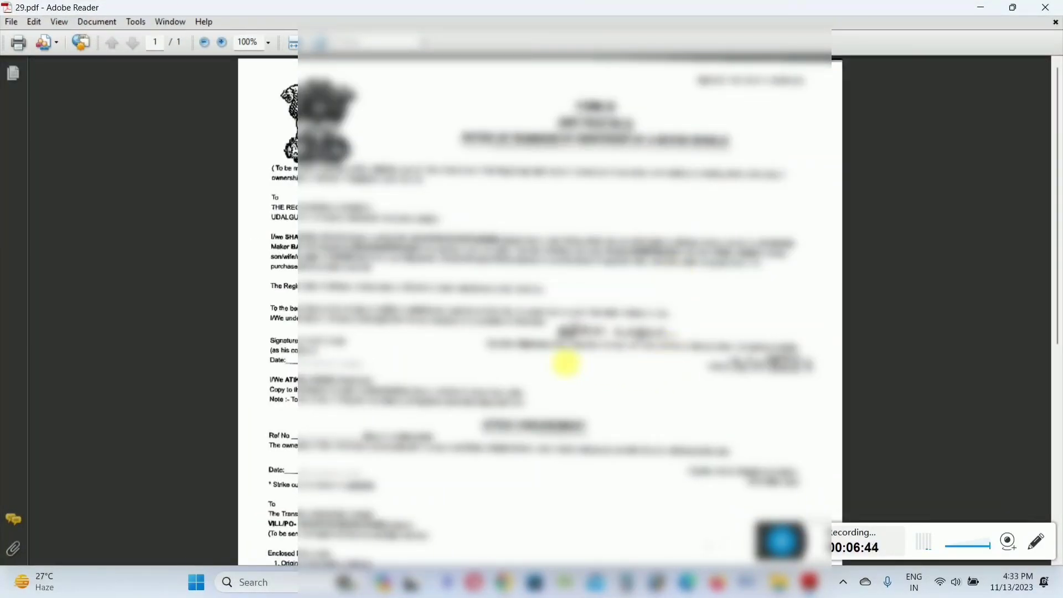
left_click_drag(1058, 250, 1051, 327)
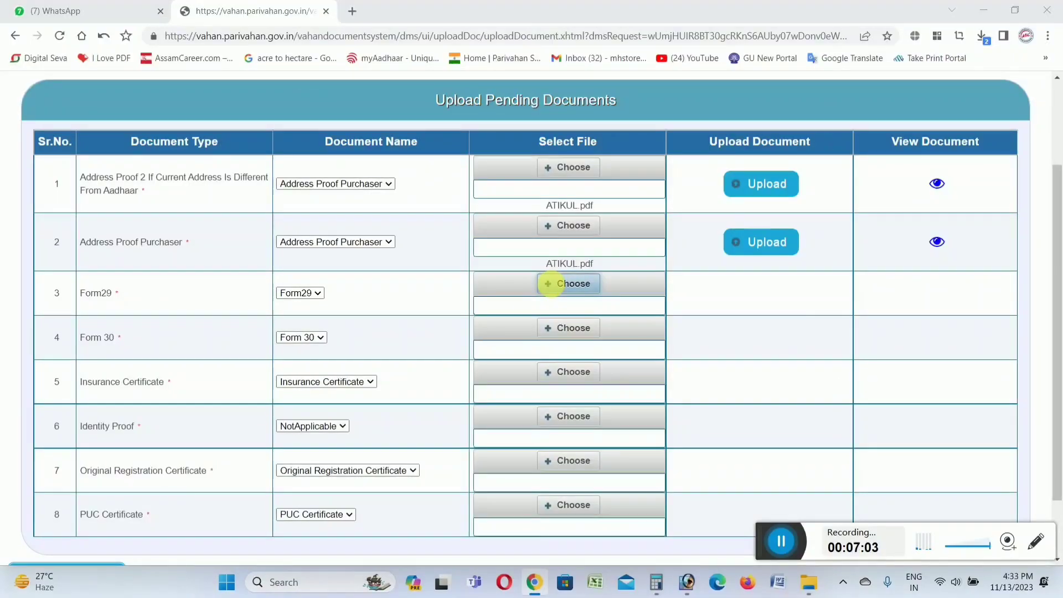
- Upload 29.pdf to the Form29 row and confirm the upload
left_click(550, 283)
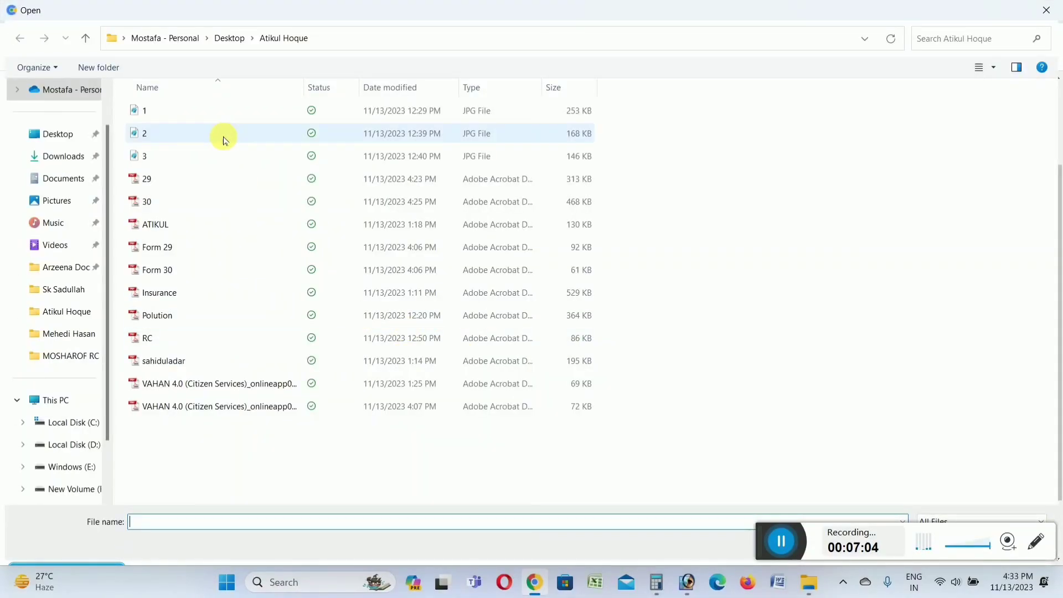
left_click(165, 188)
double_click(164, 189)
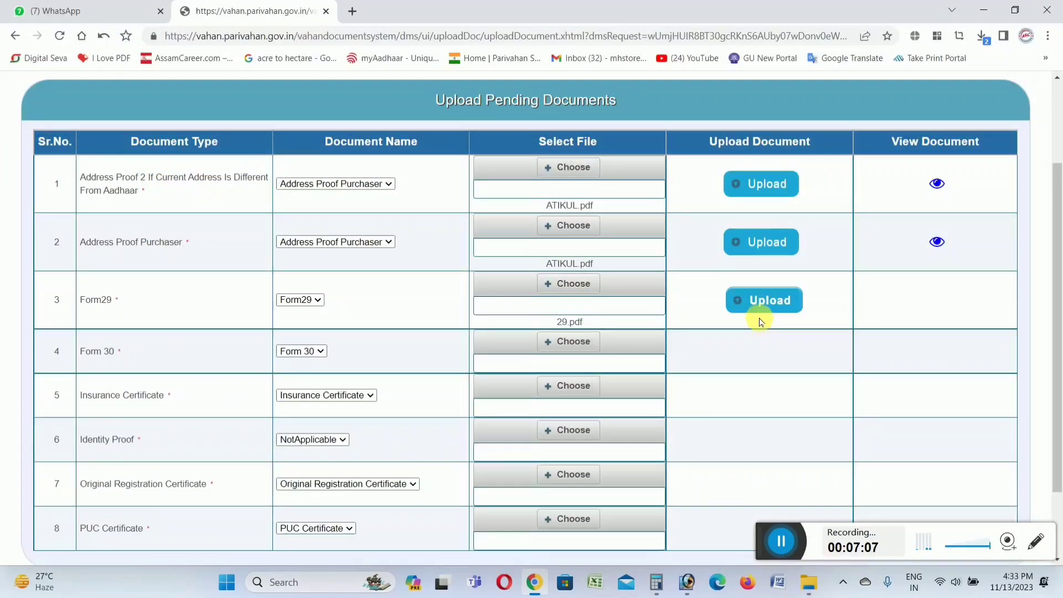
left_click(759, 313)
left_click(493, 367)
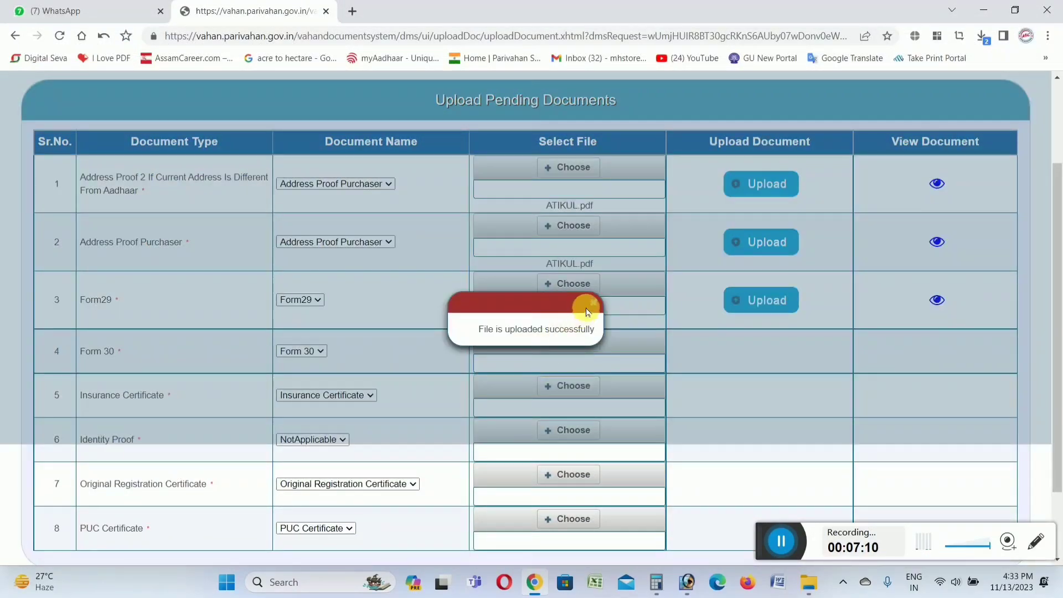
left_click(593, 304)
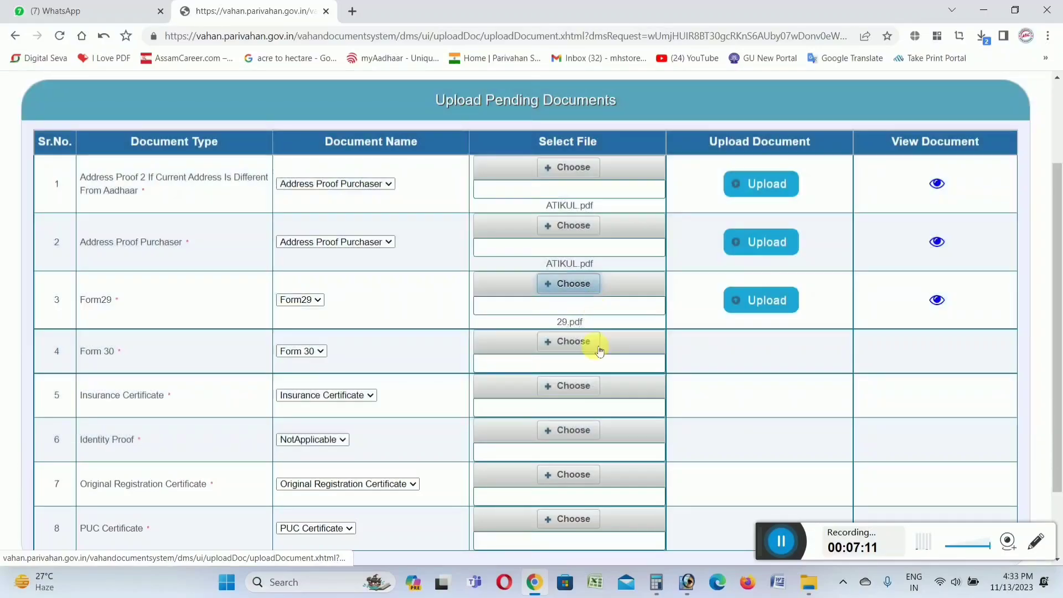
left_click(810, 582)
- Open 30.pdf in Adobe Reader, review the filled Form 30, then close Reader
left_click(187, 228)
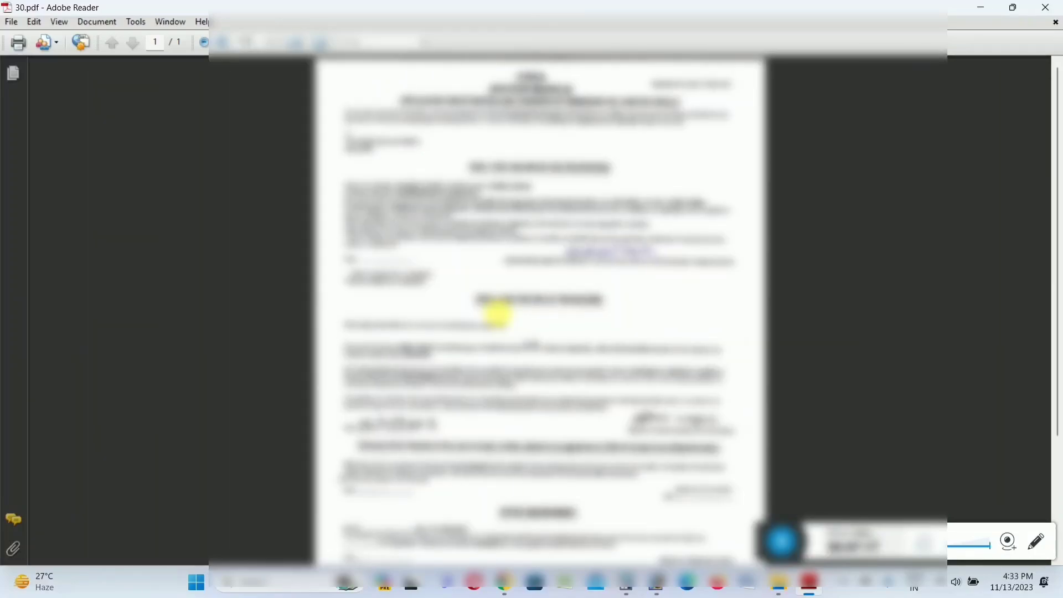
scroll(596, 275, "up", 4)
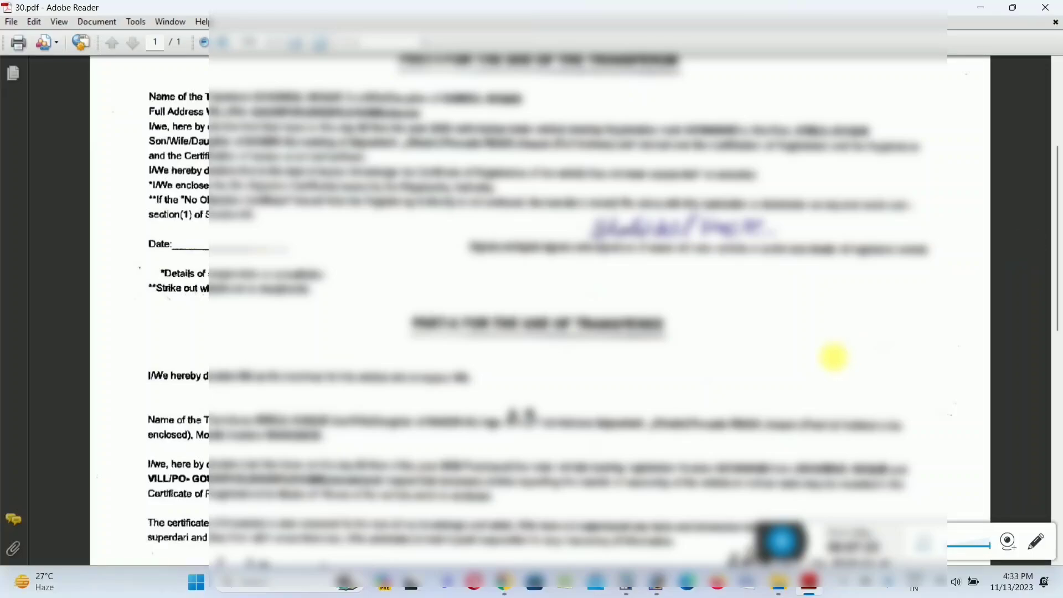
scroll(809, 362, "down", 6)
scroll(798, 359, "up", 2)
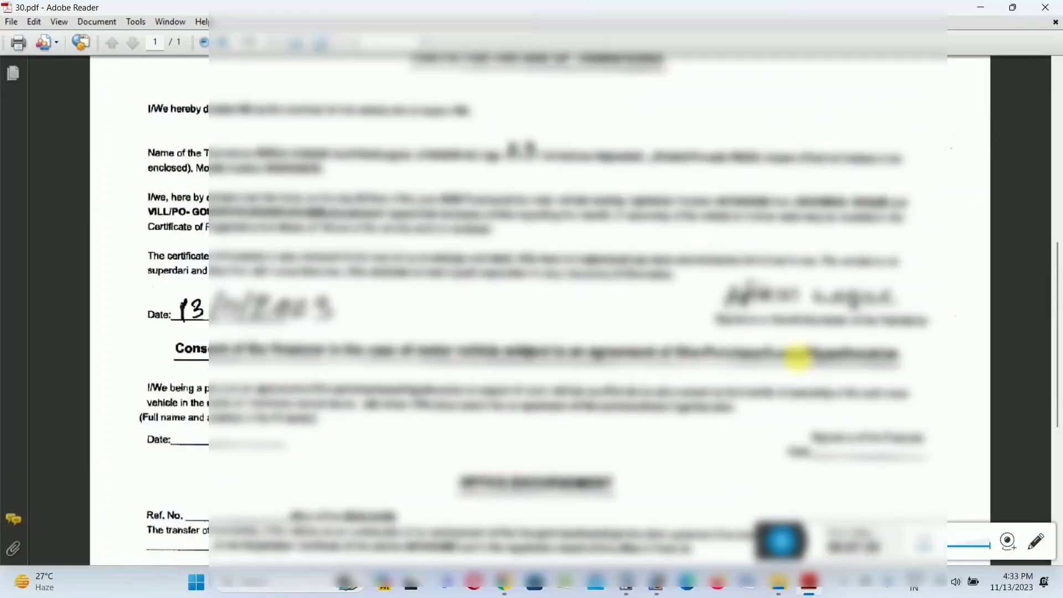
right_click(770, 351)
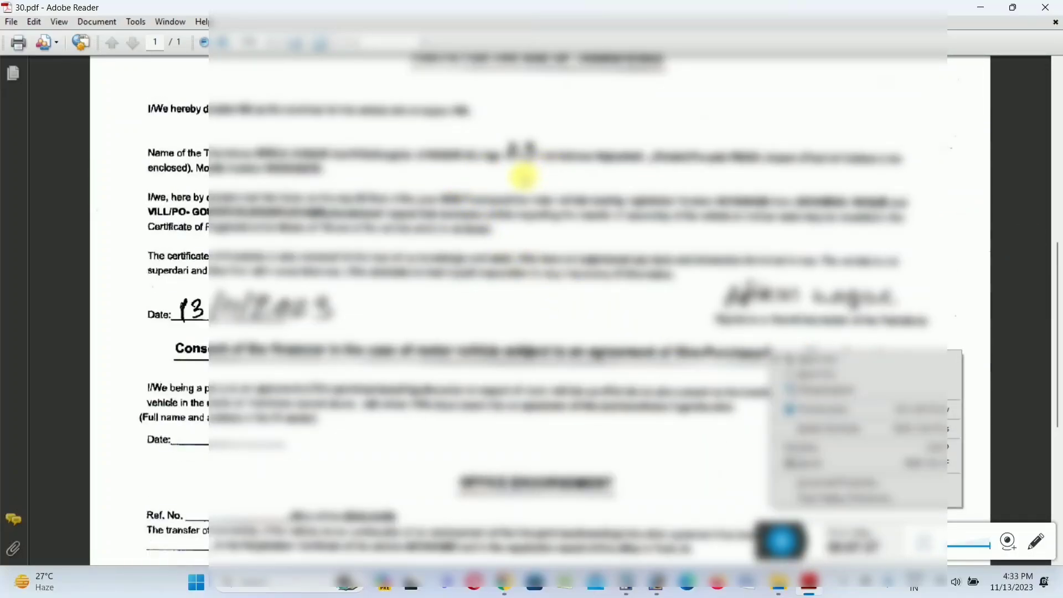
left_click(524, 177)
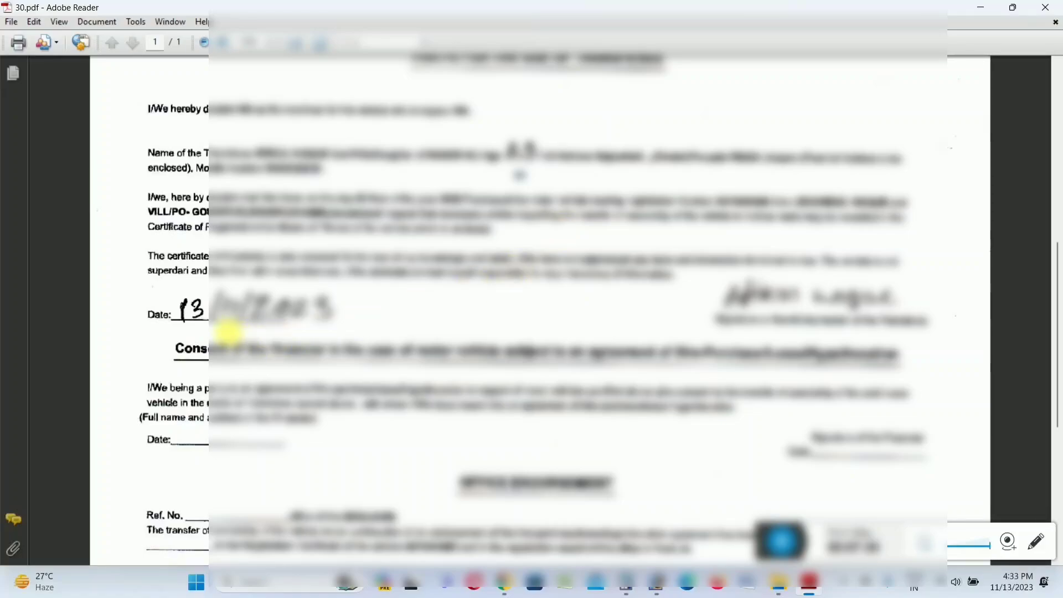
left_click(1046, 7)
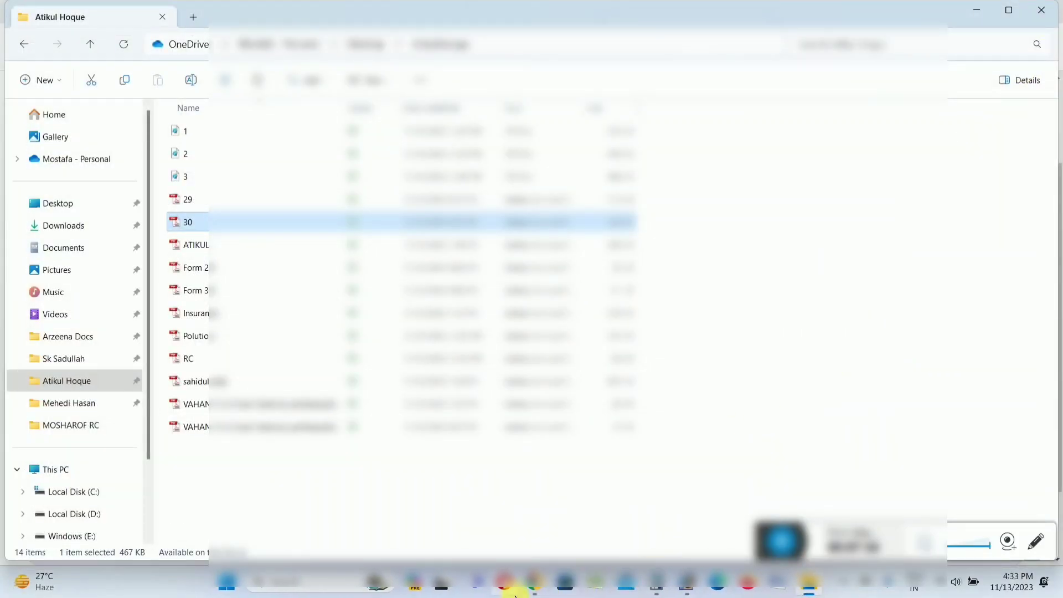
- Upload 30.pdf to the Form 30 row
left_click(533, 583)
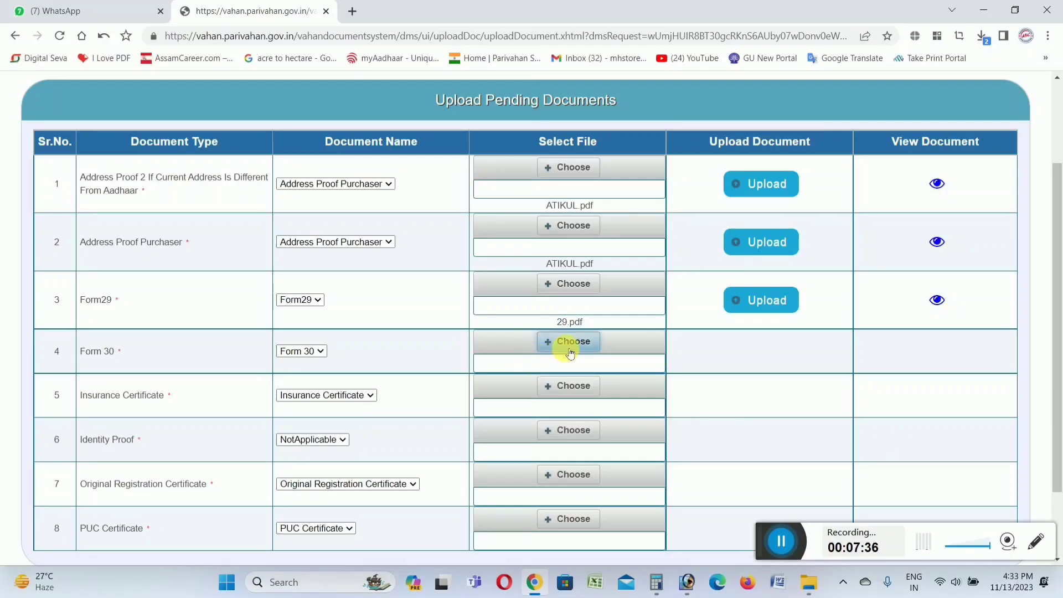
left_click(570, 353)
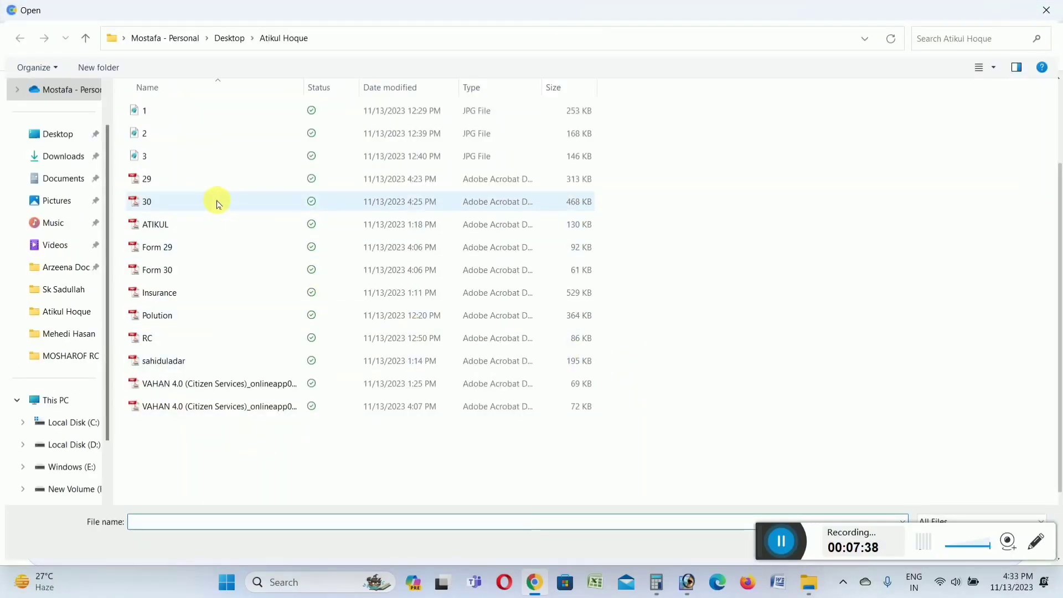
double_click(216, 203)
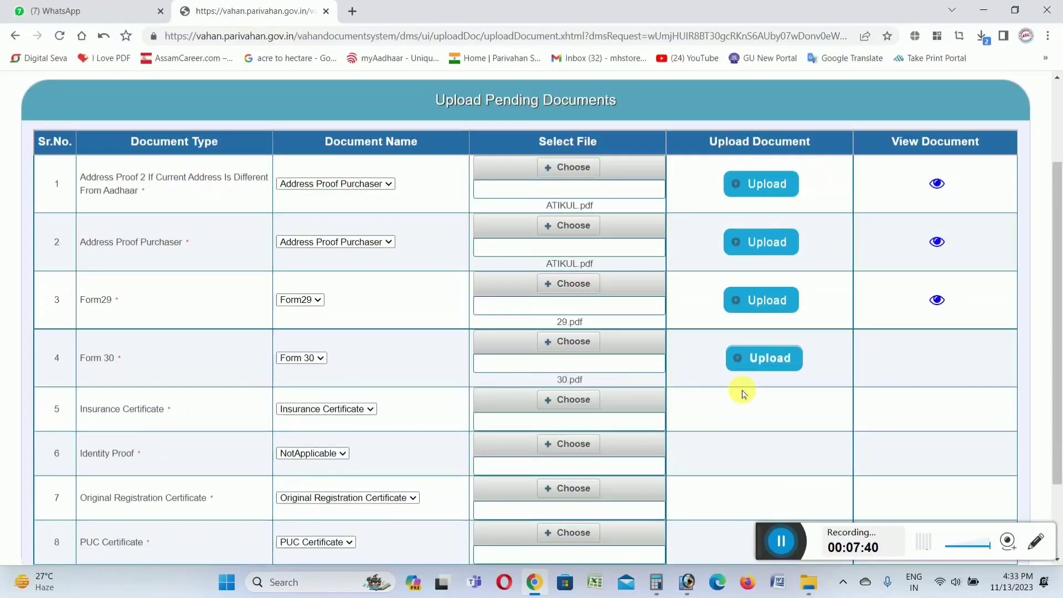
left_click(758, 359)
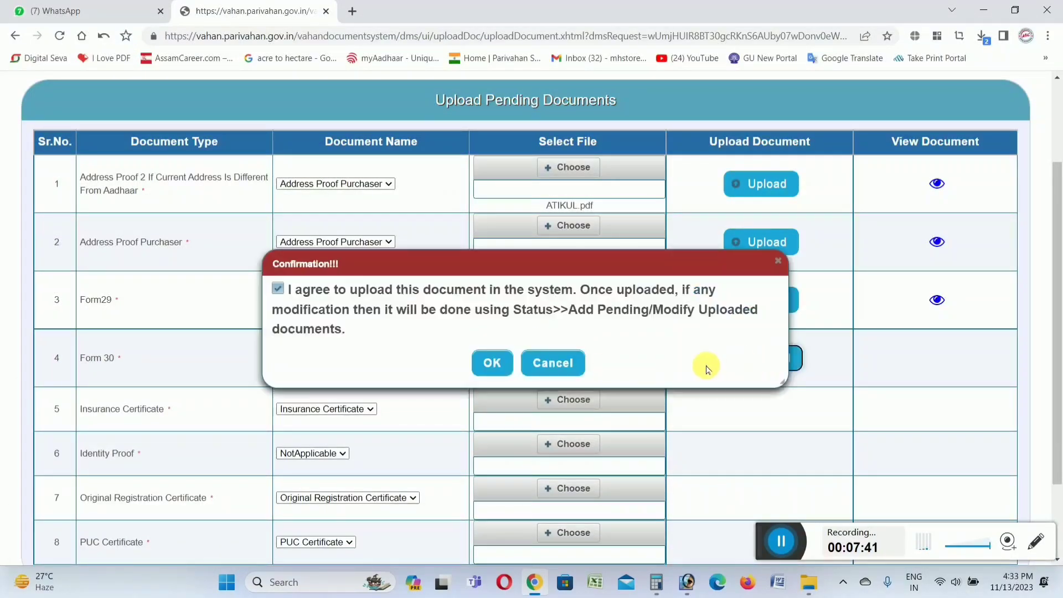
left_click(485, 366)
left_click(591, 304)
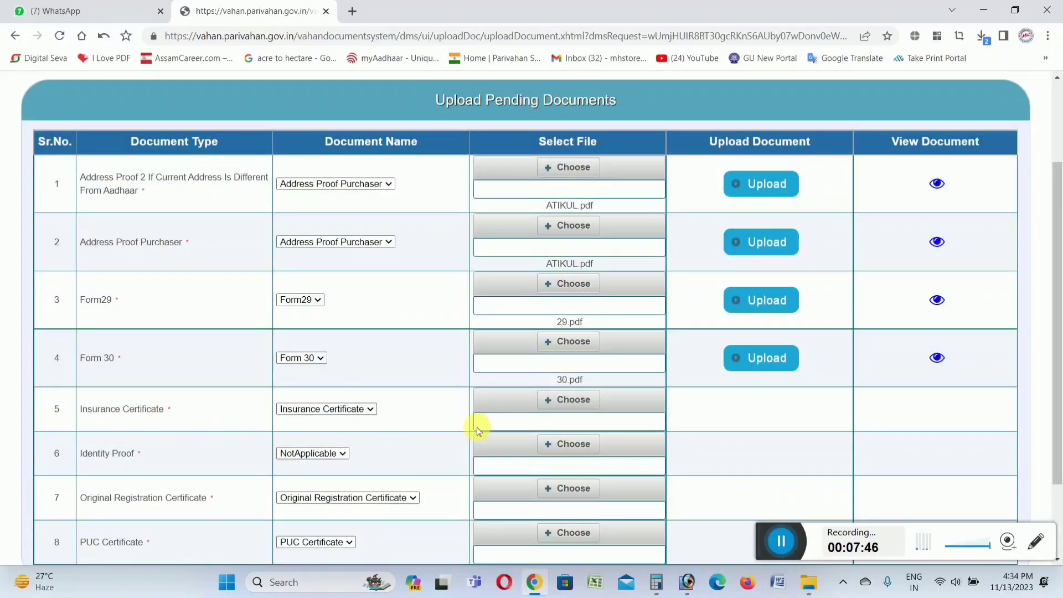
- Upload Insurance.pdf to the Insurance Certificate row
left_click(571, 410)
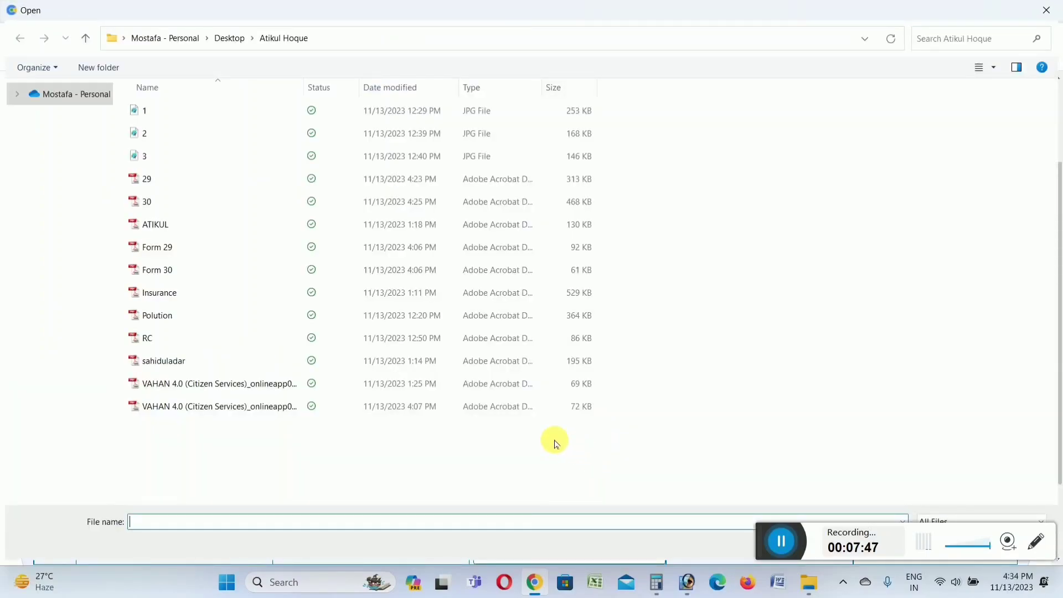
double_click(160, 294)
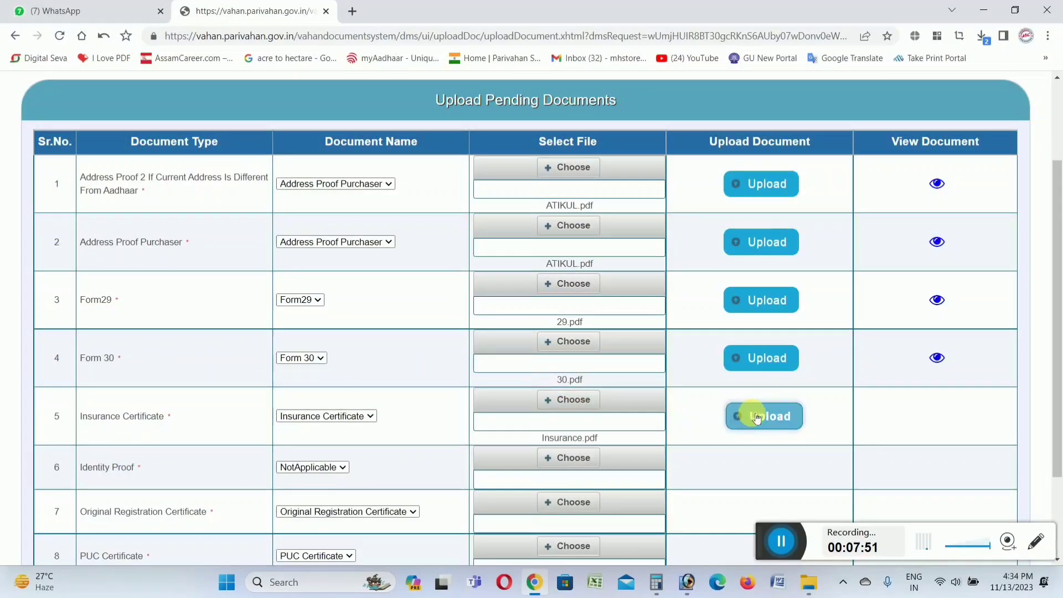
left_click(757, 416)
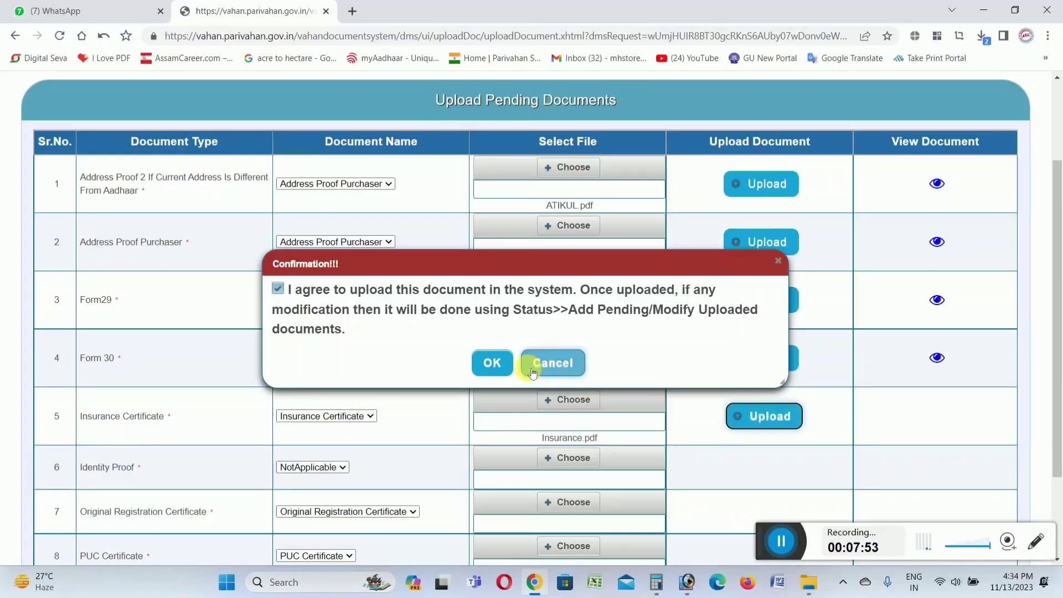
left_click(501, 366)
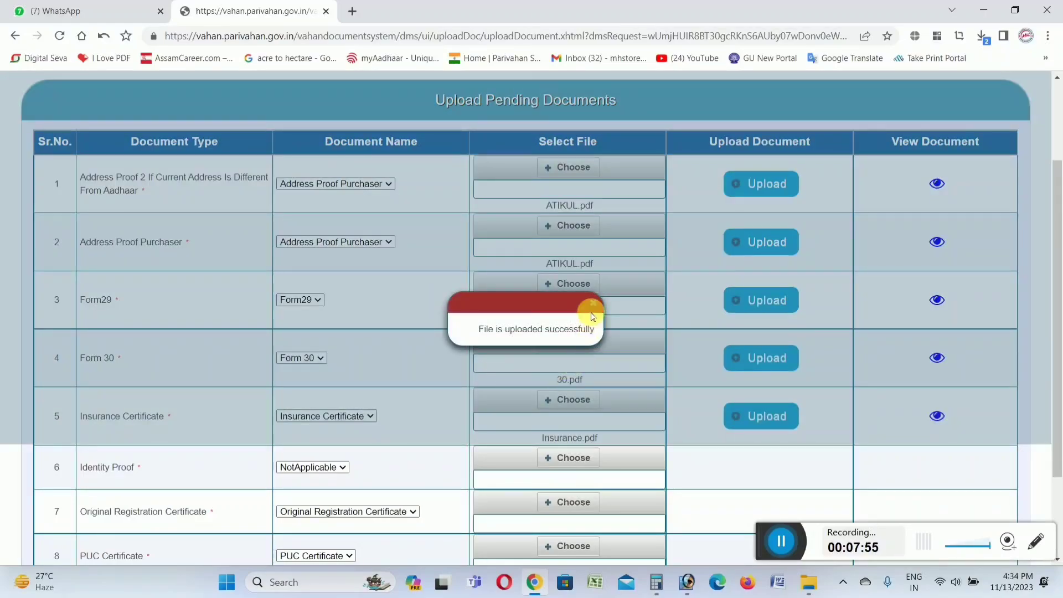
left_click(592, 302)
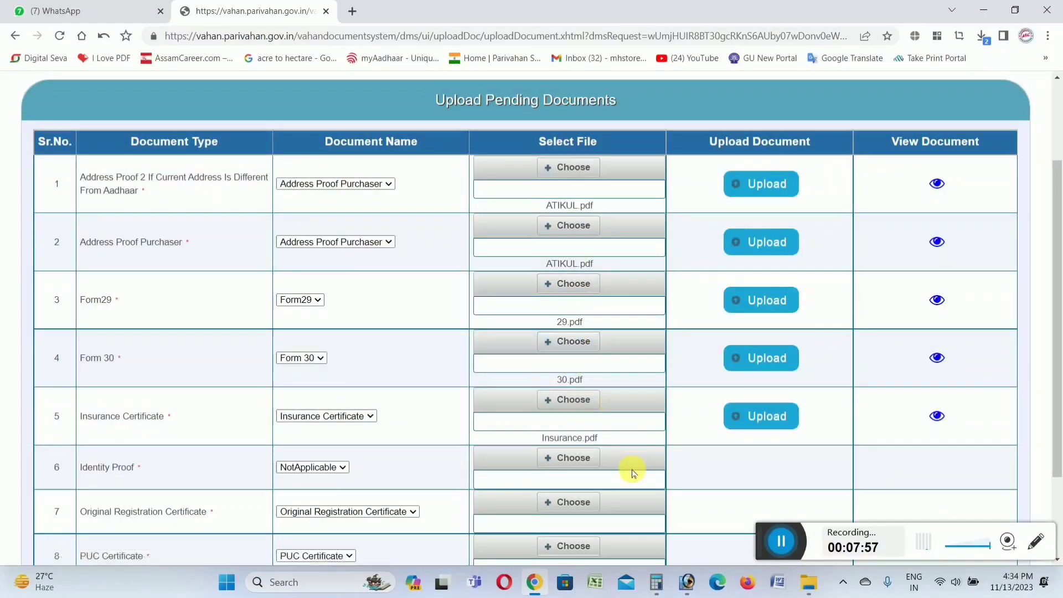
- Upload the identity proof PDF to the Identity Proof row
scroll(634, 476, "down", 3)
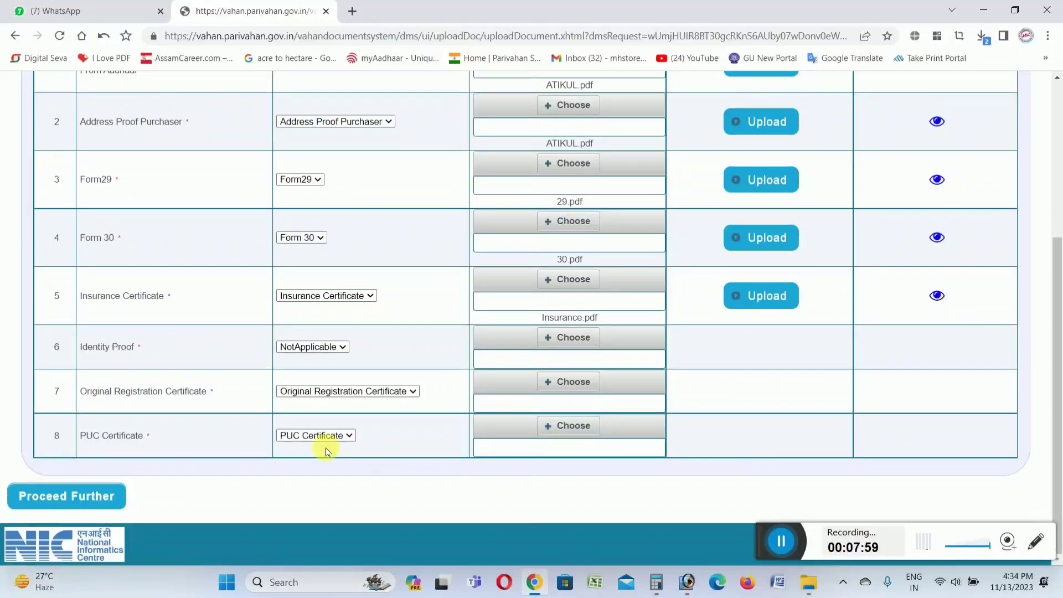
left_click(576, 340)
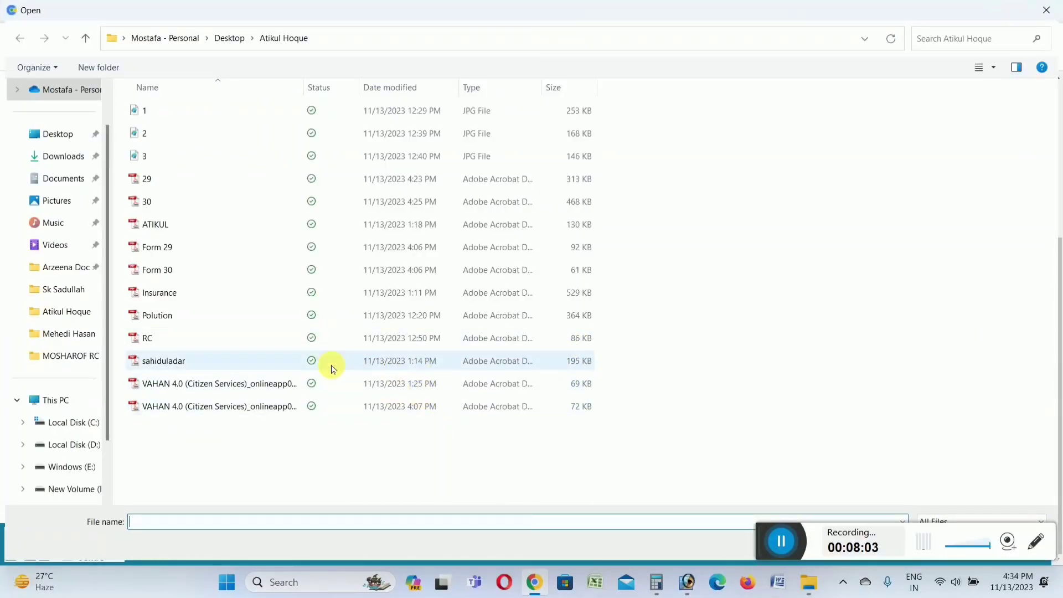
double_click(240, 361)
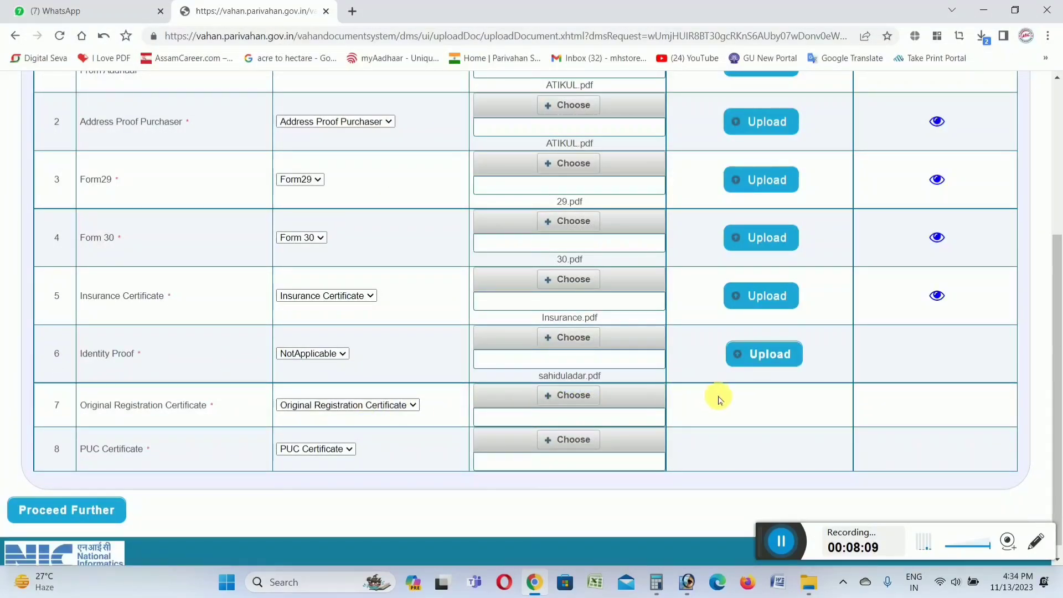
left_click(777, 361)
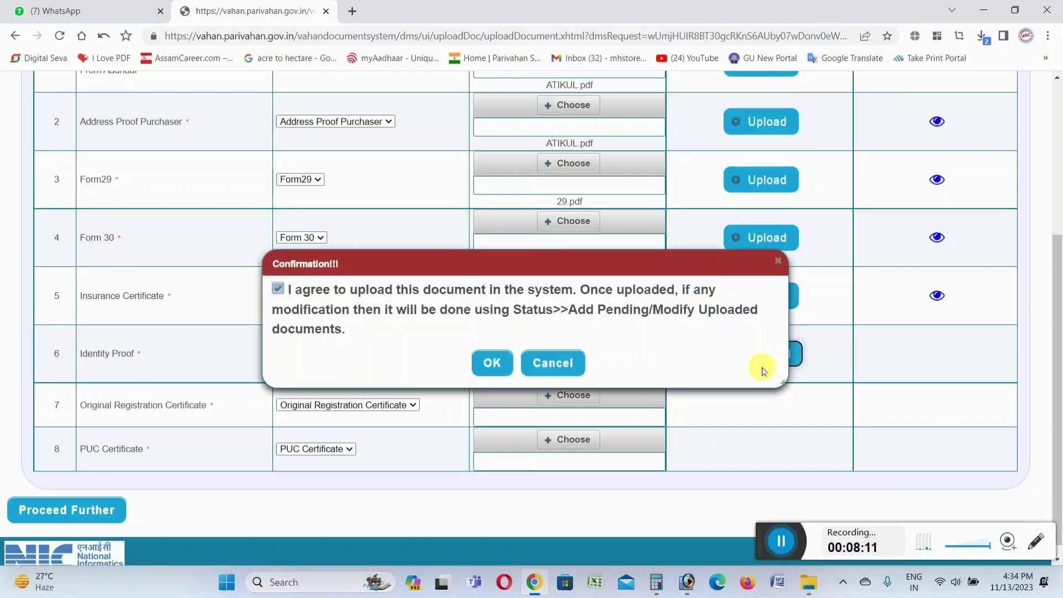
left_click(493, 364)
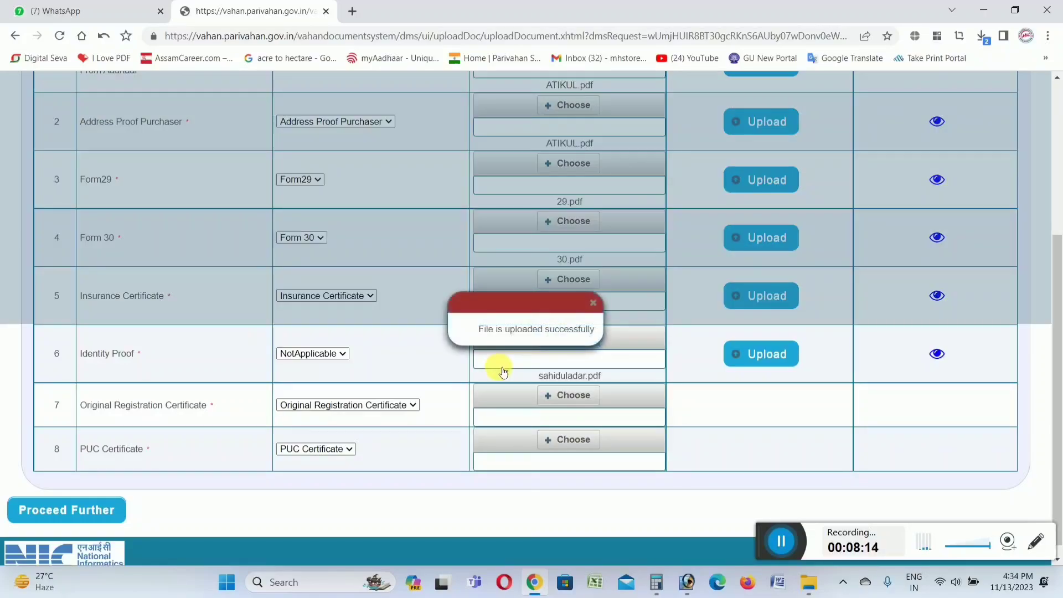
left_click(596, 308)
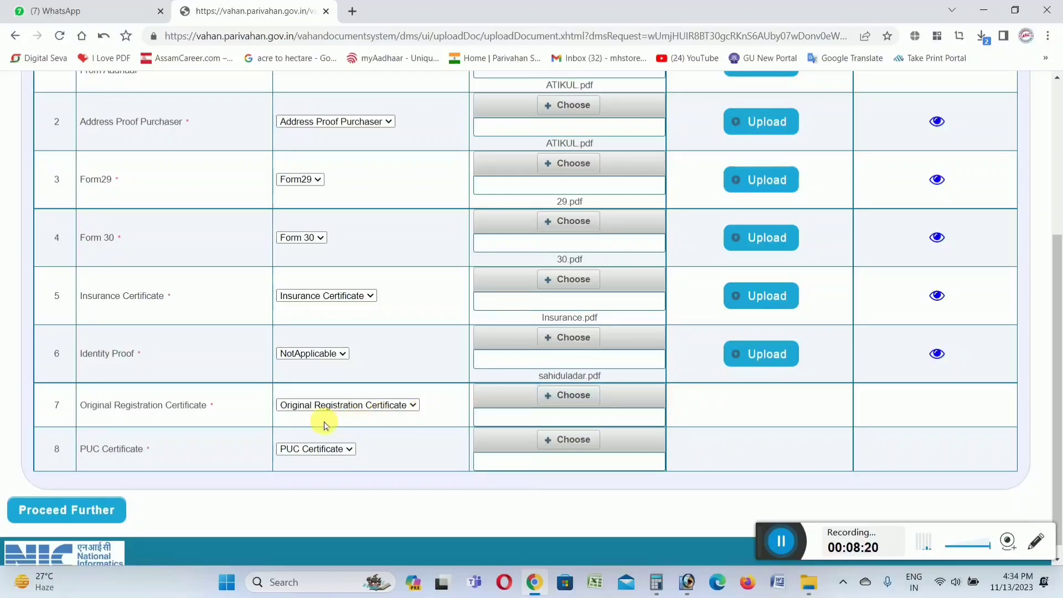
- Upload RC.pdf to the Original Registration Certificate row
left_click(571, 398)
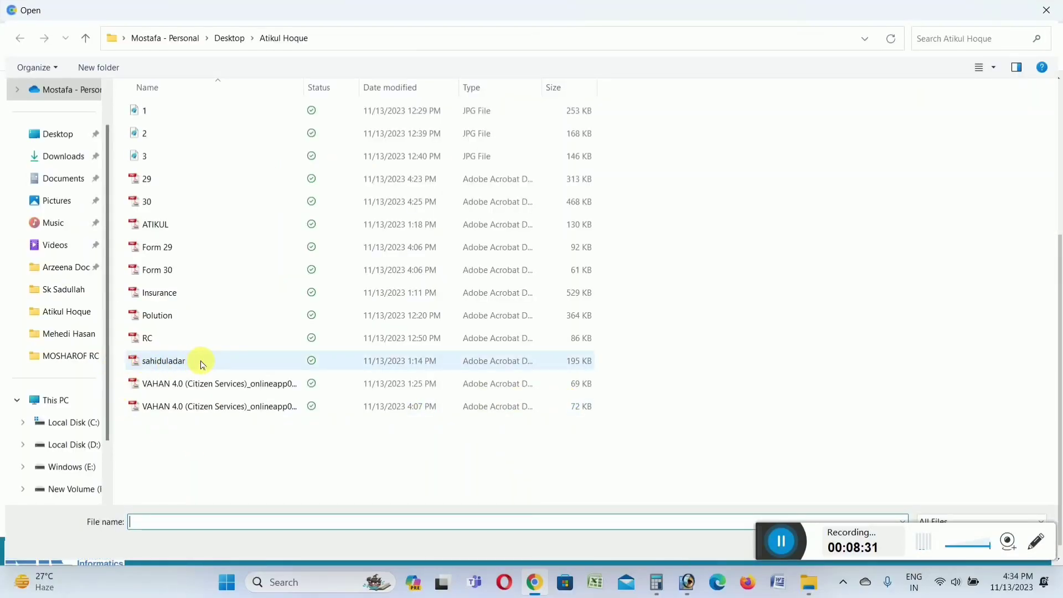
double_click(149, 339)
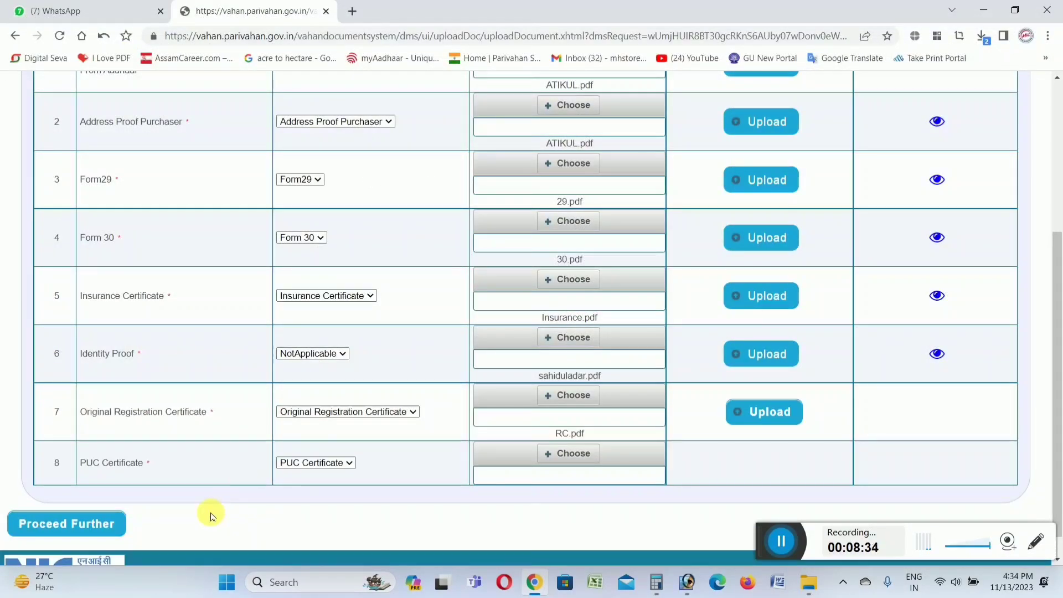
left_click(763, 411)
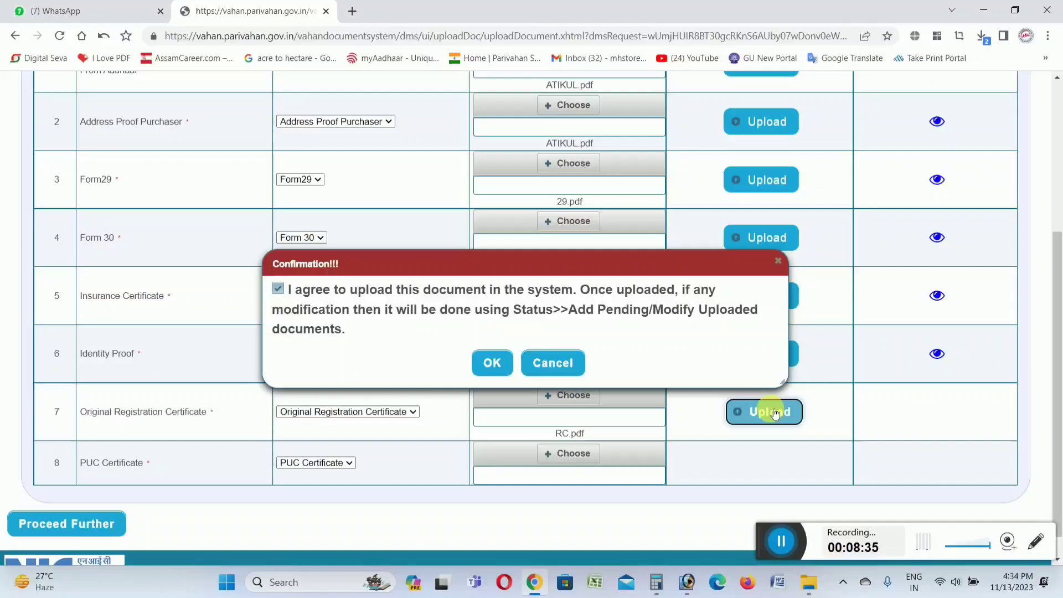
left_click(493, 363)
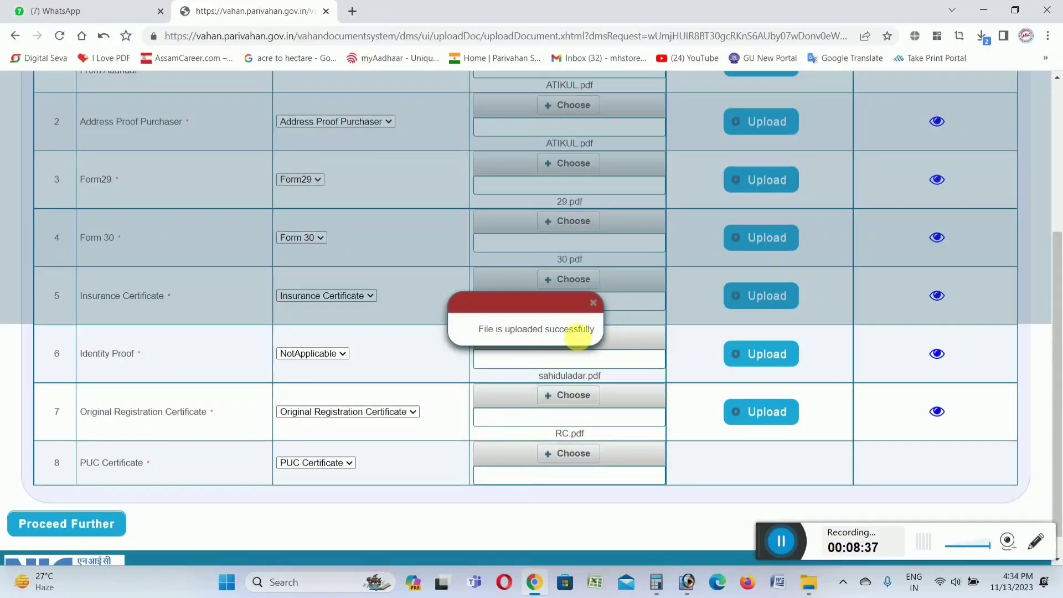
left_click(595, 308)
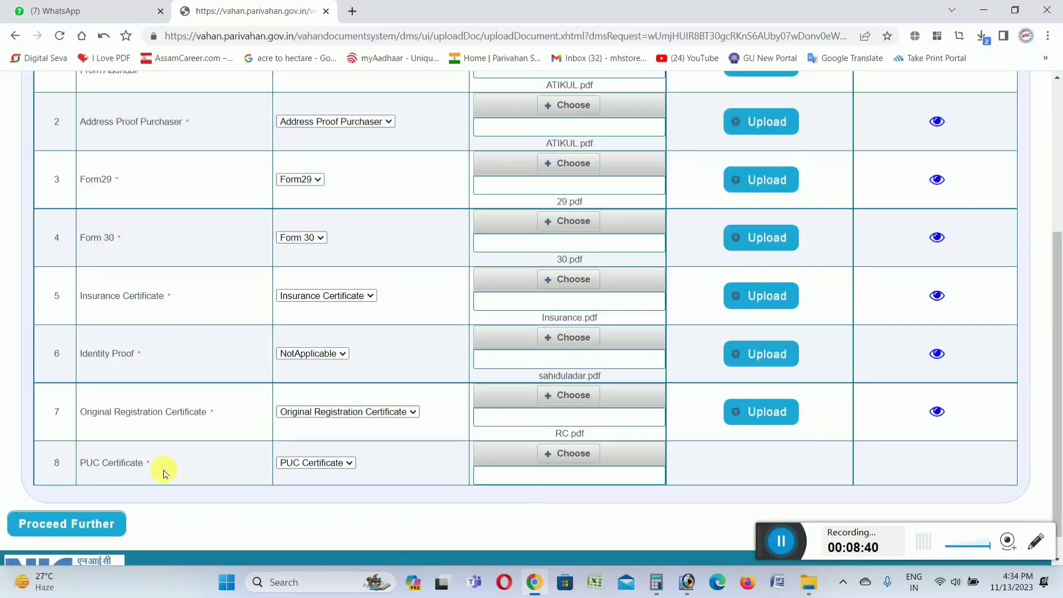
- Upload Polution.pdf as the PUC Certificate and proceed past the document uploads
left_click(568, 454)
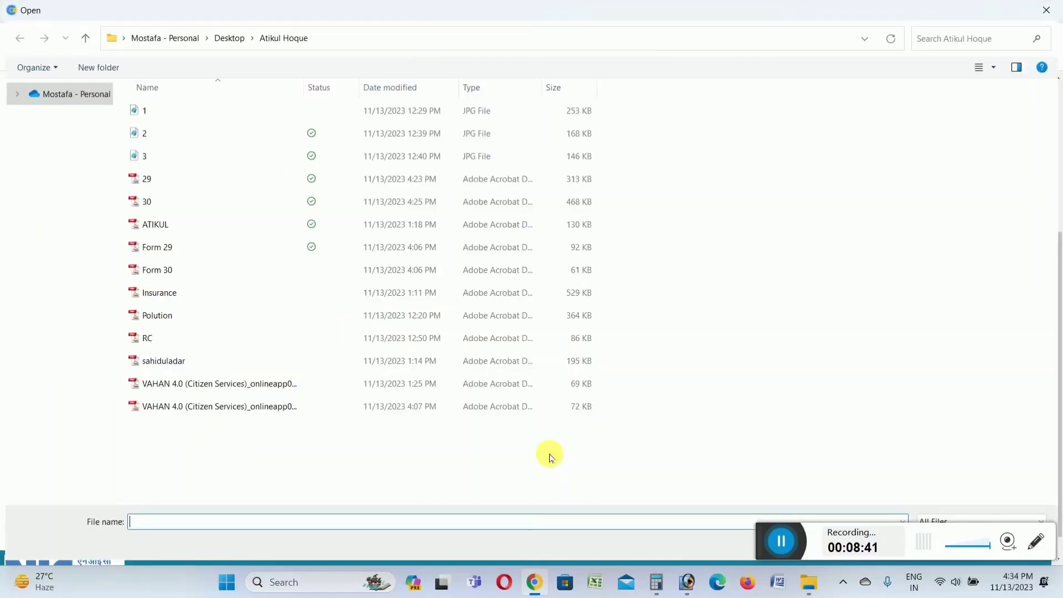
left_click(155, 324)
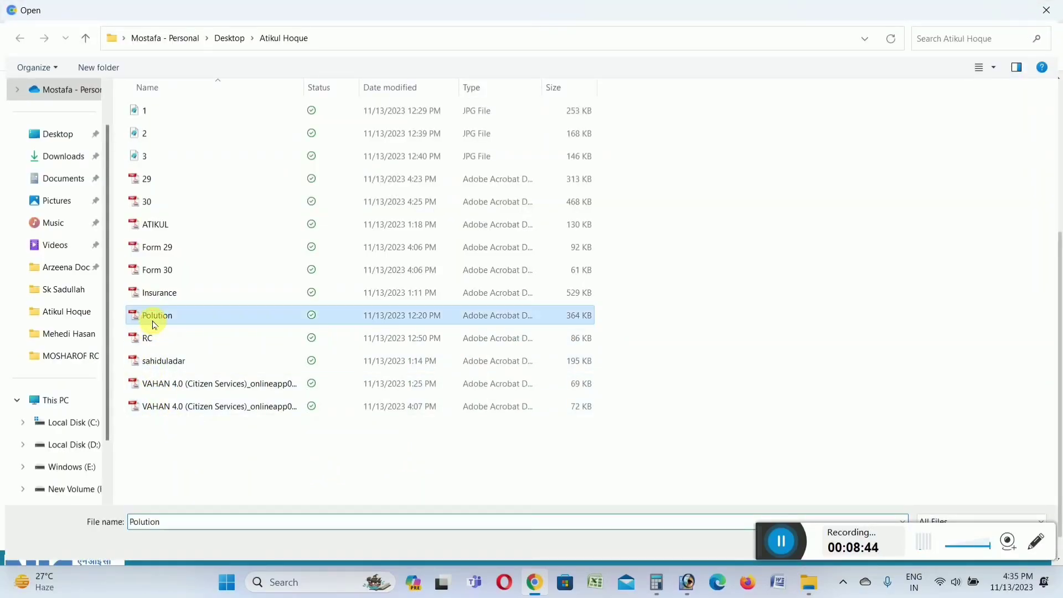
double_click(155, 324)
left_click(789, 480)
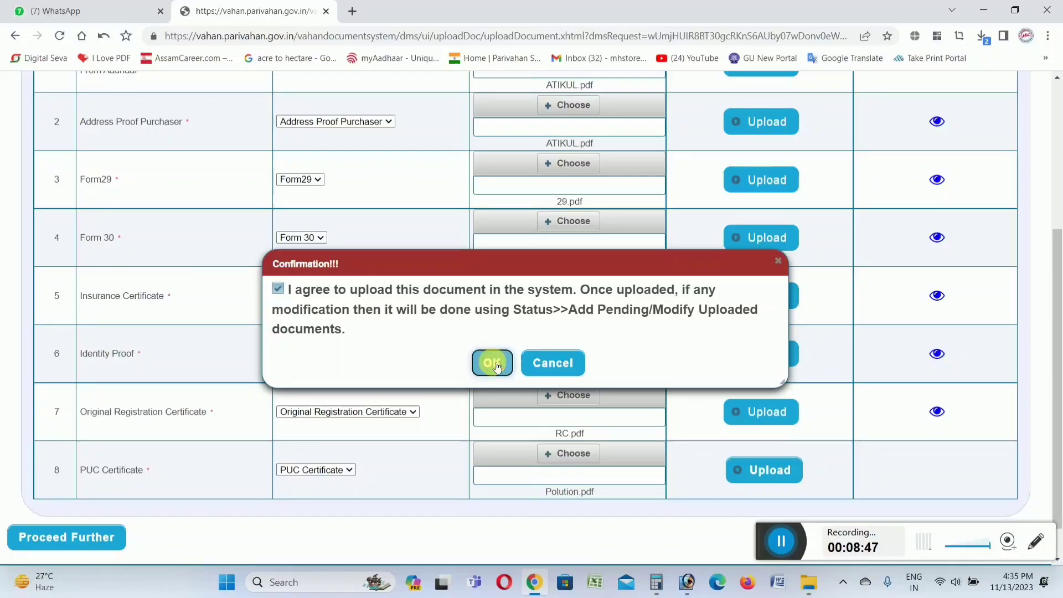
left_click(489, 361)
left_click(594, 303)
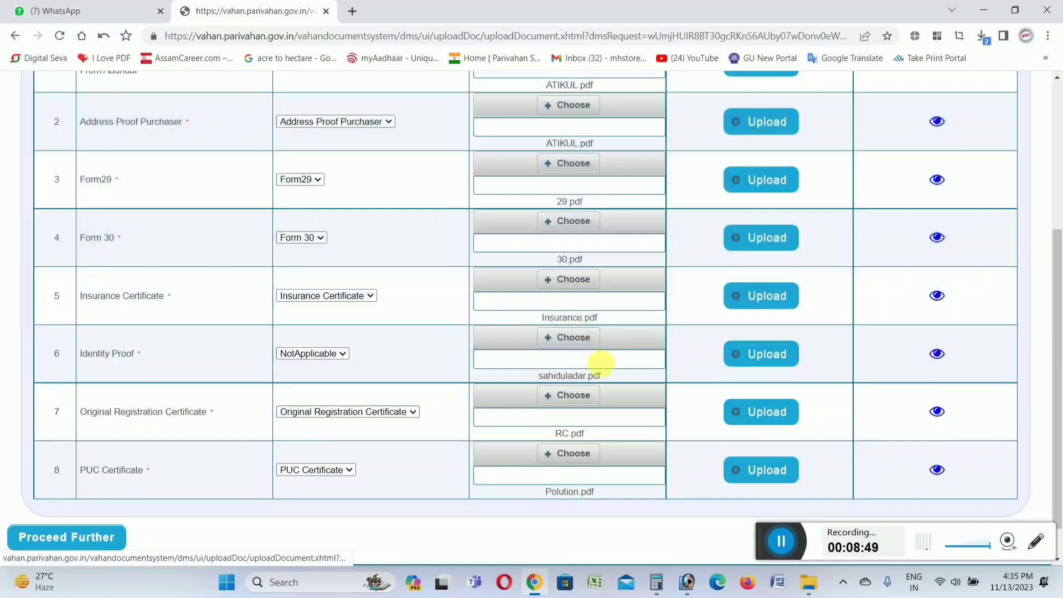
scroll(614, 395, "down", 10)
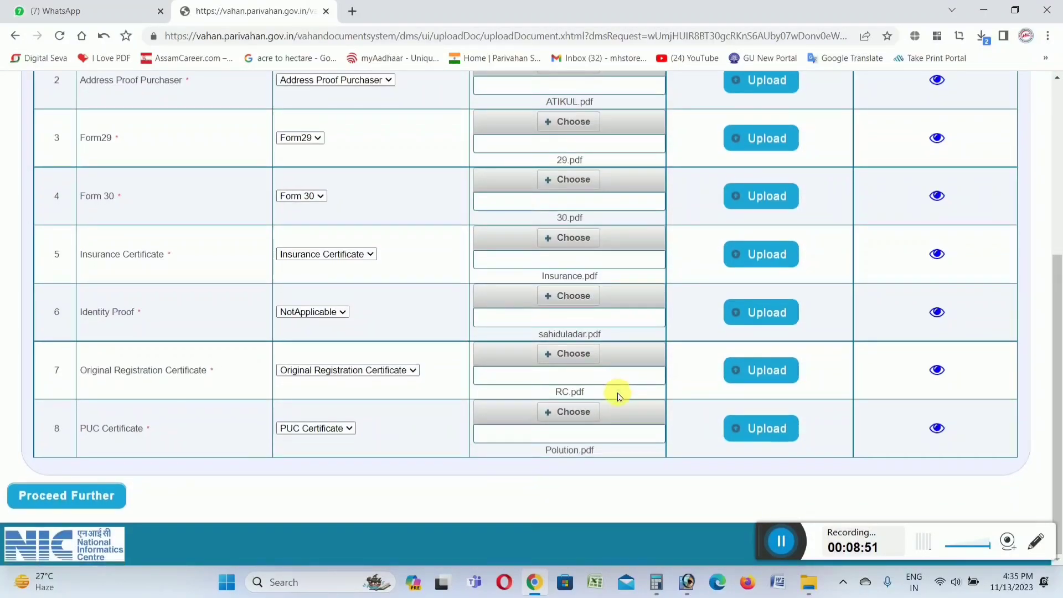
left_click(103, 495)
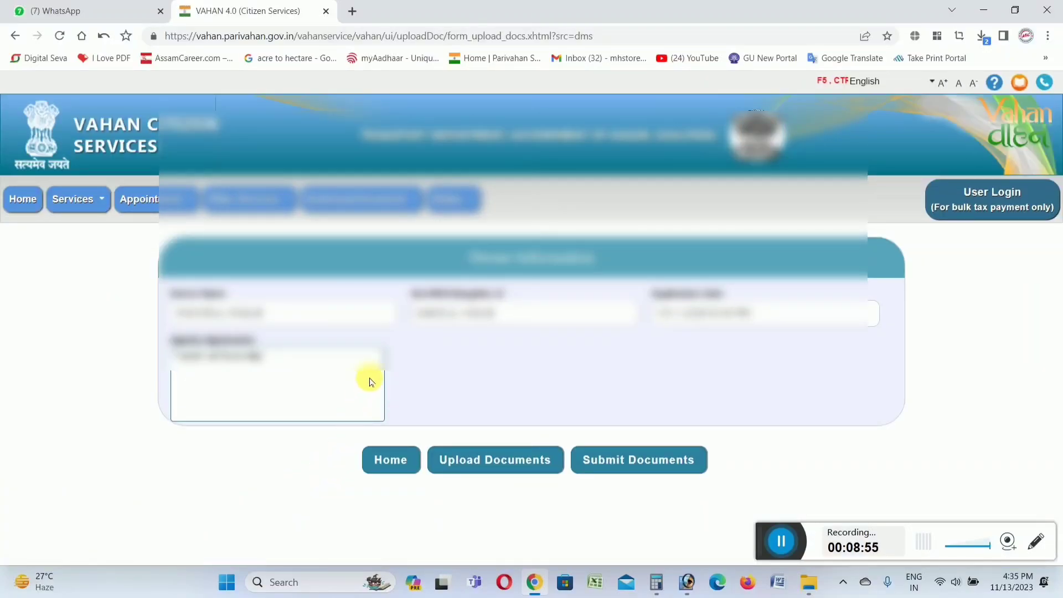
- Submit the uploaded documents, dismiss the error, and return to the Parivahan Sewa home page
left_click(650, 470)
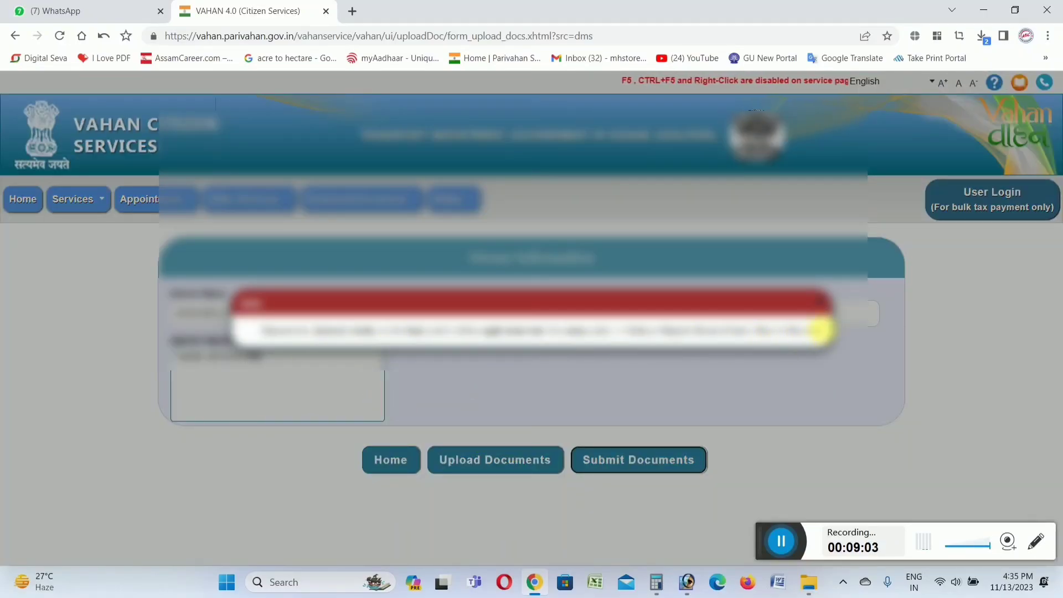
left_click(820, 300)
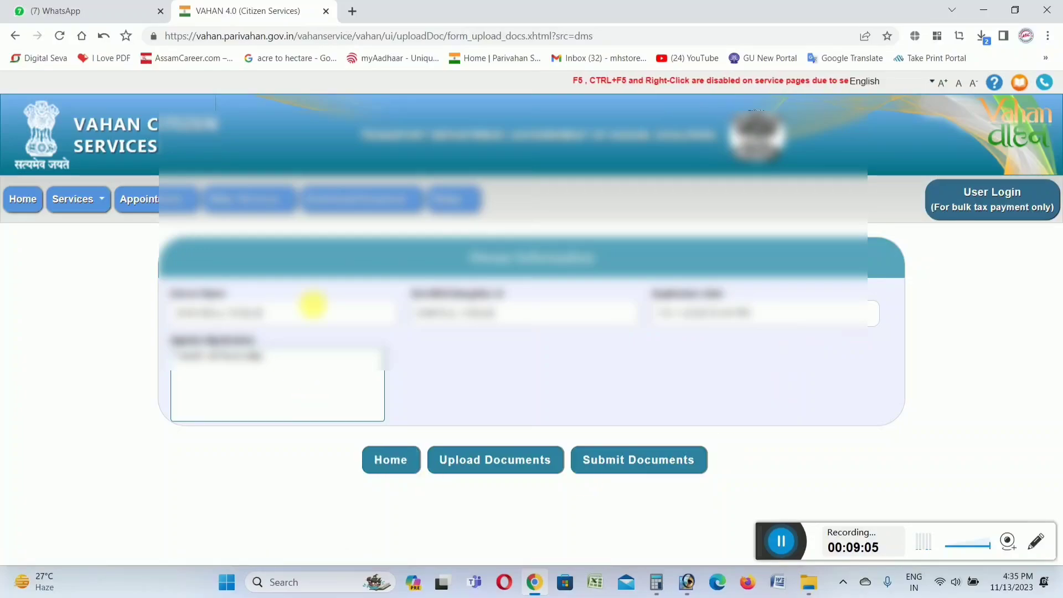
left_click(25, 199)
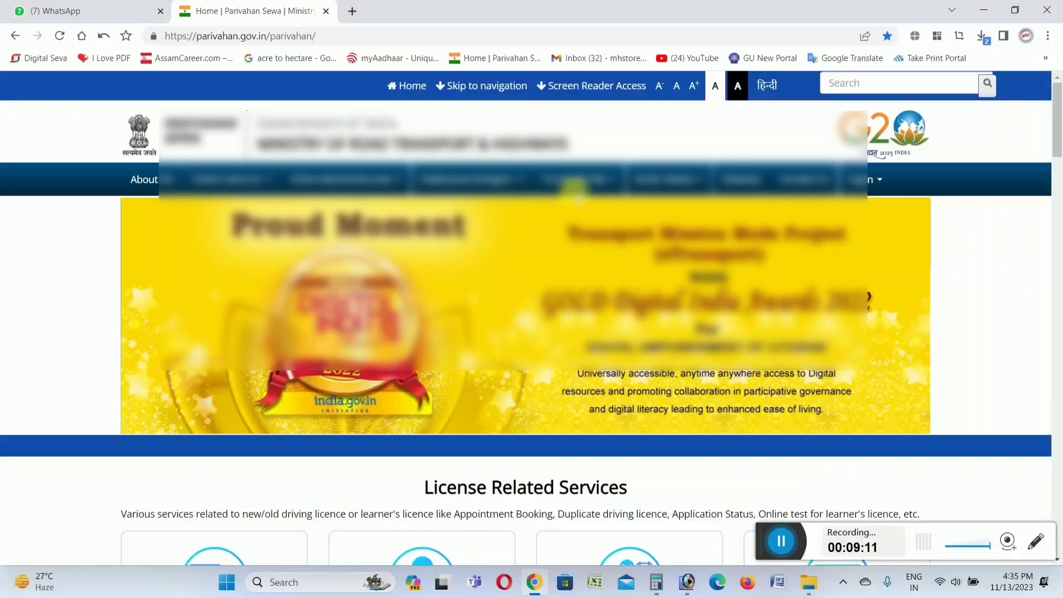
- Open Vehicle Related Services for the vehicle's registration number, accepting the privacy policy
left_click(226, 179)
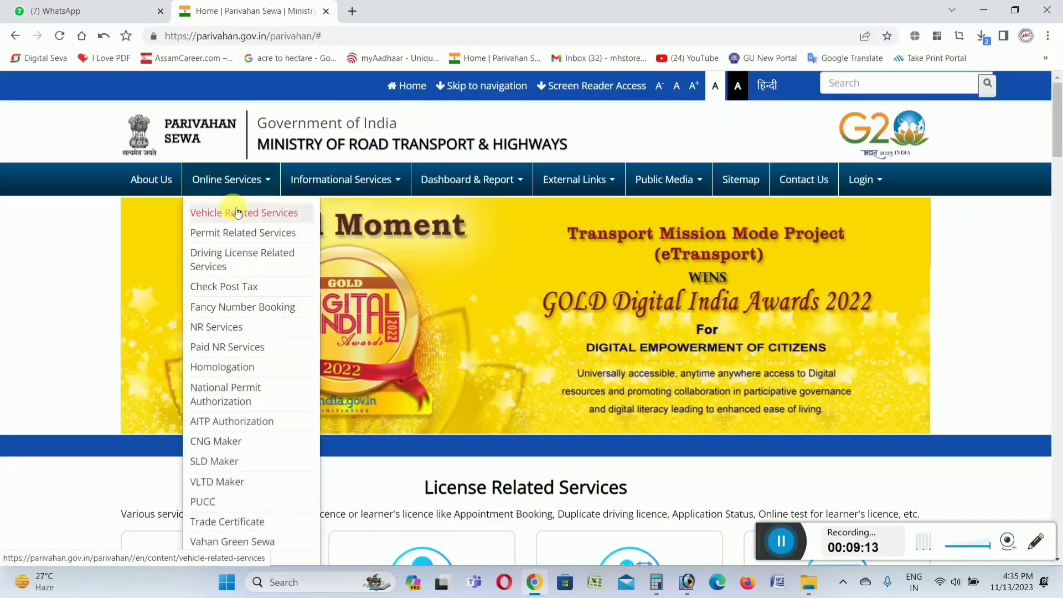
left_click(239, 214)
left_click(114, 335)
type("AS18A9485")
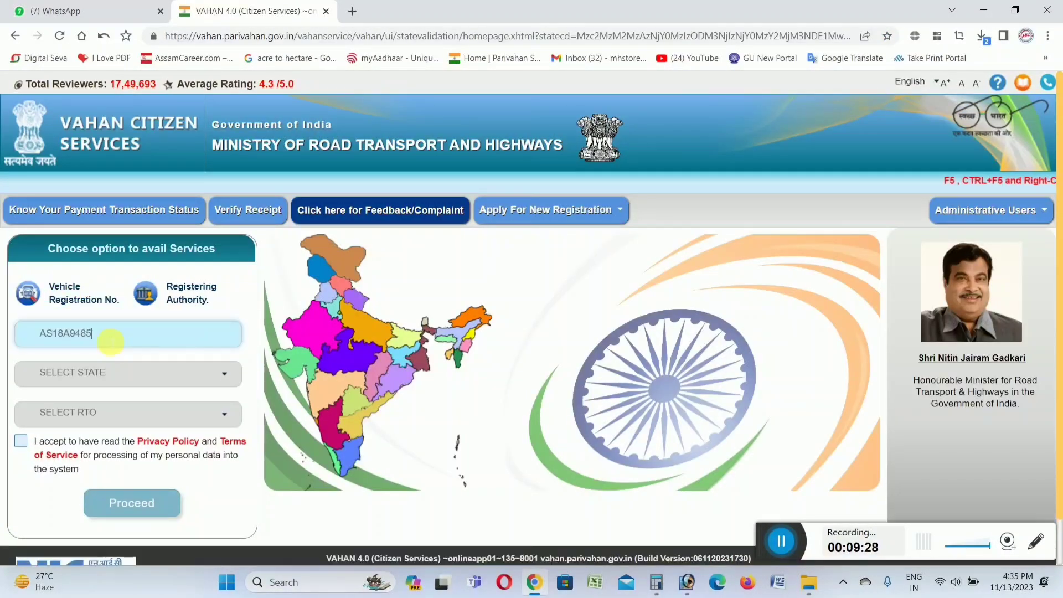
left_click(21, 441)
left_click(132, 503)
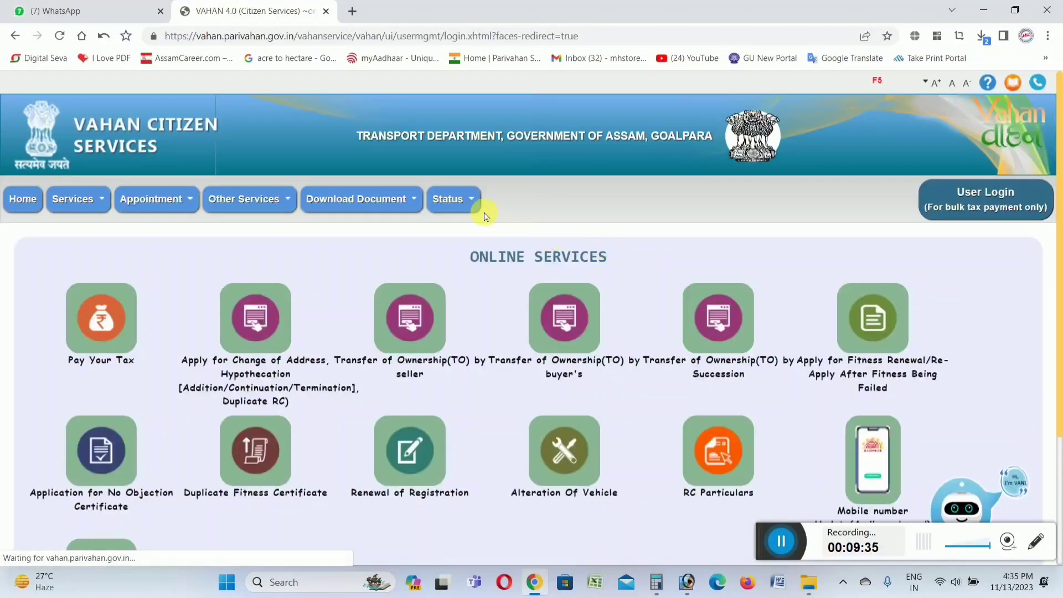
- Check the application status with the application number and captcha, then open Reprint Receipt
left_click(448, 199)
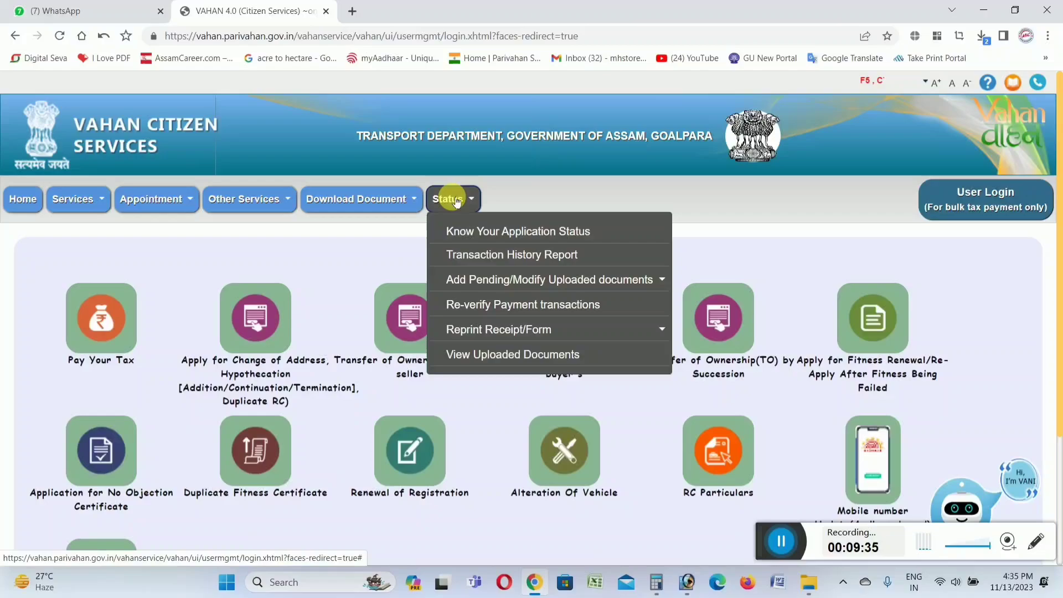
left_click(482, 233)
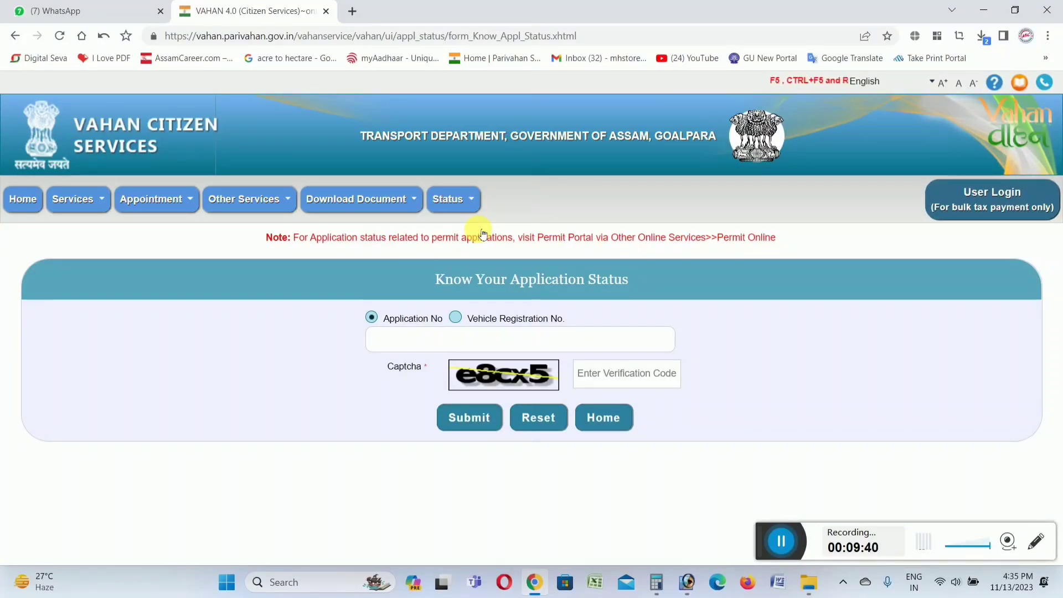
left_click(486, 345)
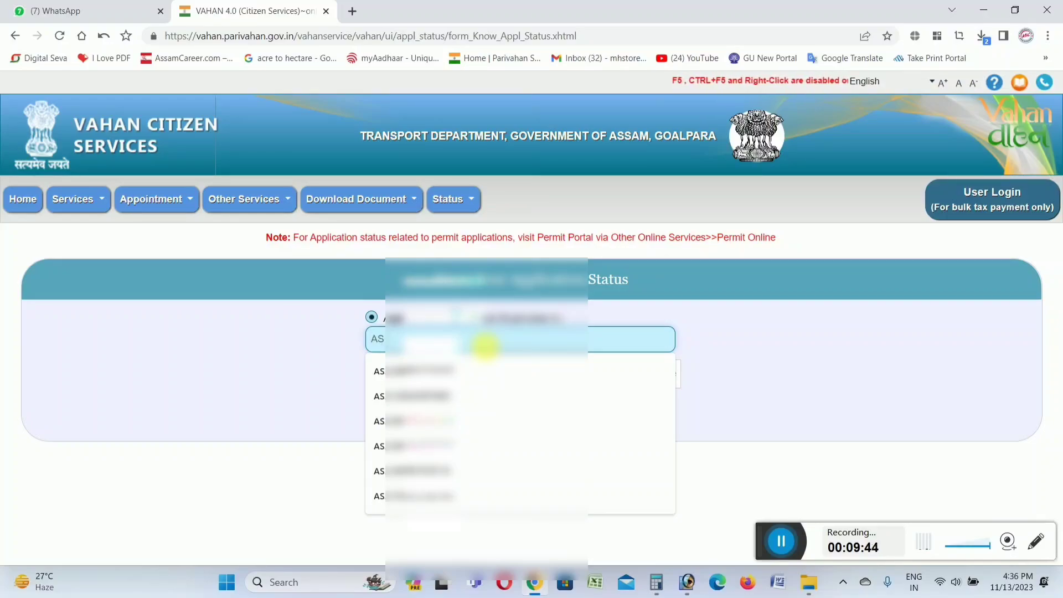
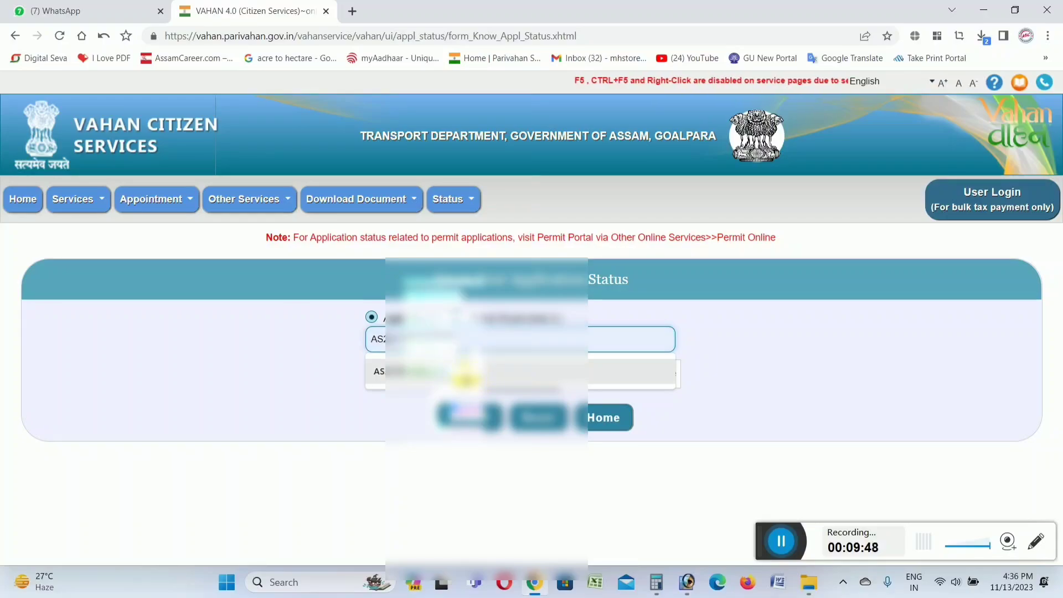
left_click(465, 380)
left_click(612, 377)
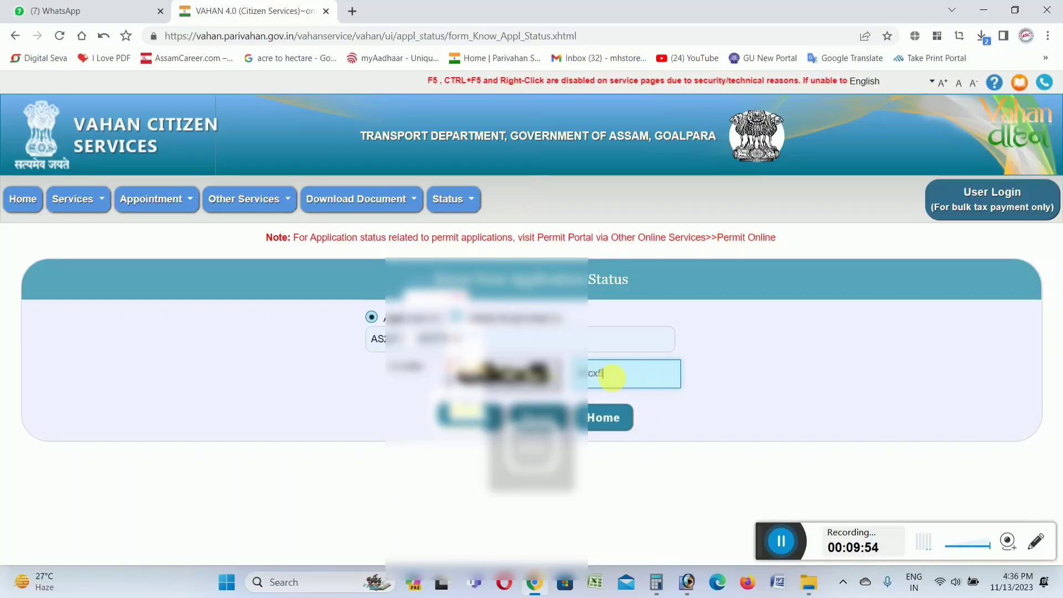
left_click(466, 419)
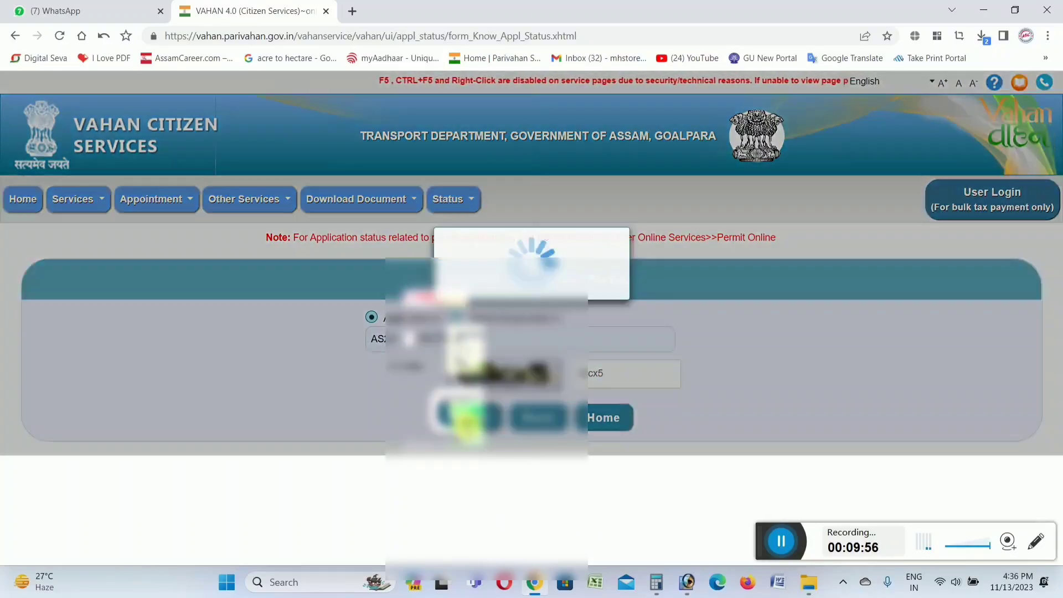
scroll(537, 423, "down", 5)
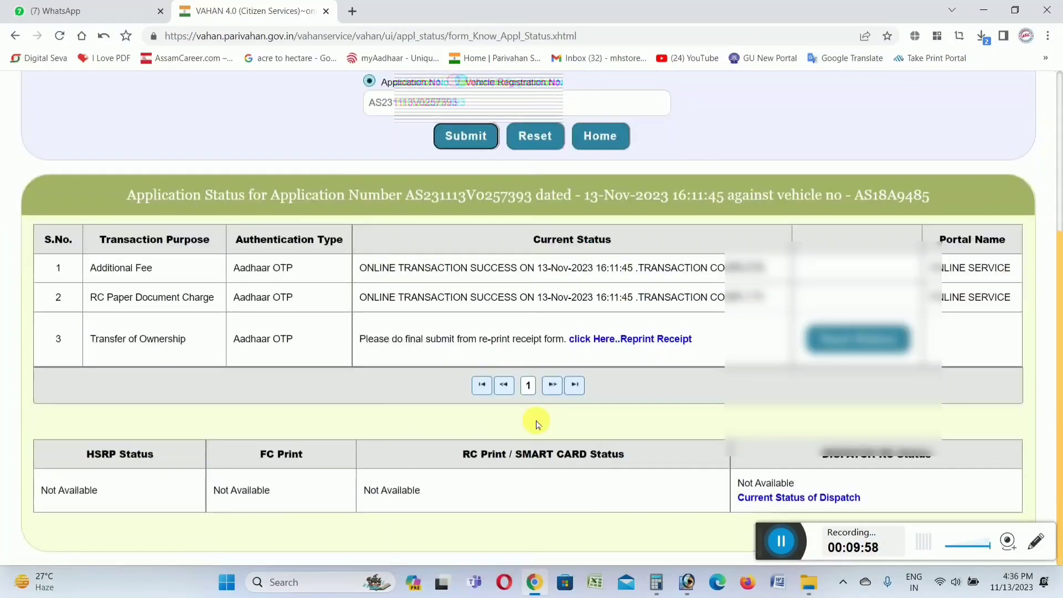
left_click(640, 346)
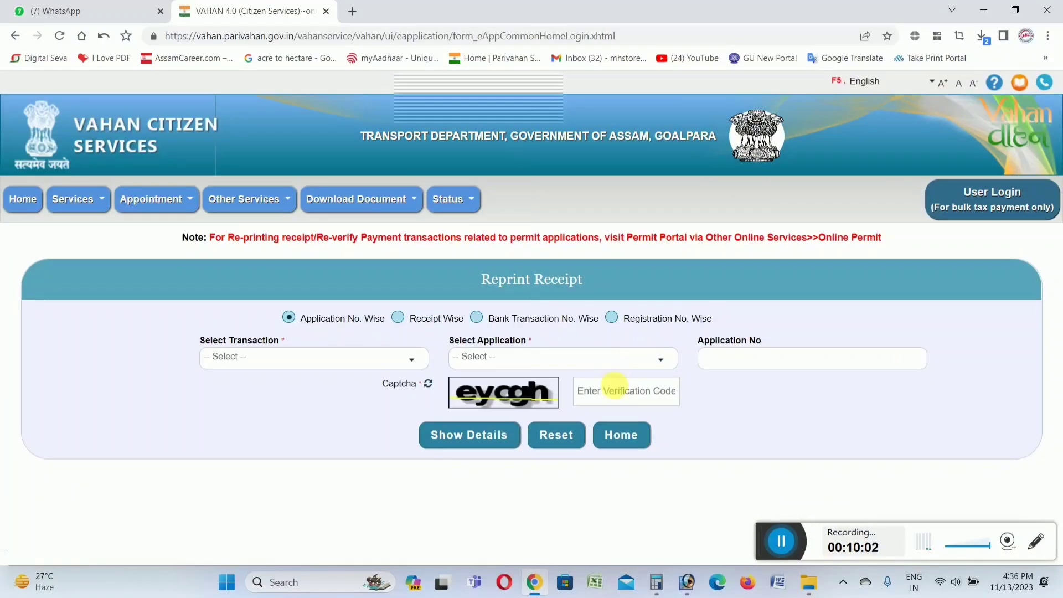
- Set the reprint search to transaction type Application with source Online Service
left_click(314, 366)
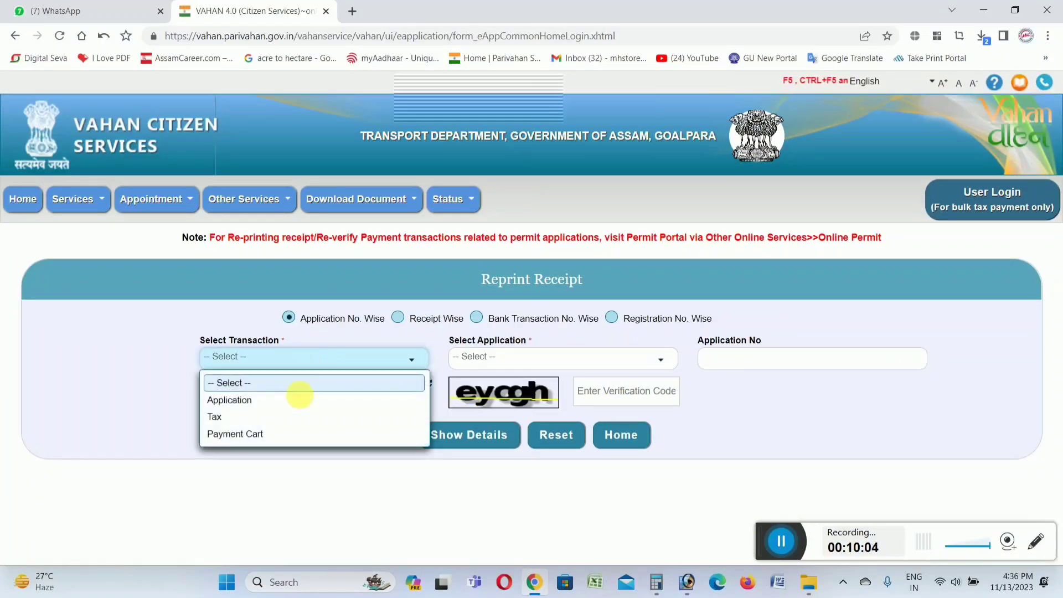
left_click(297, 407)
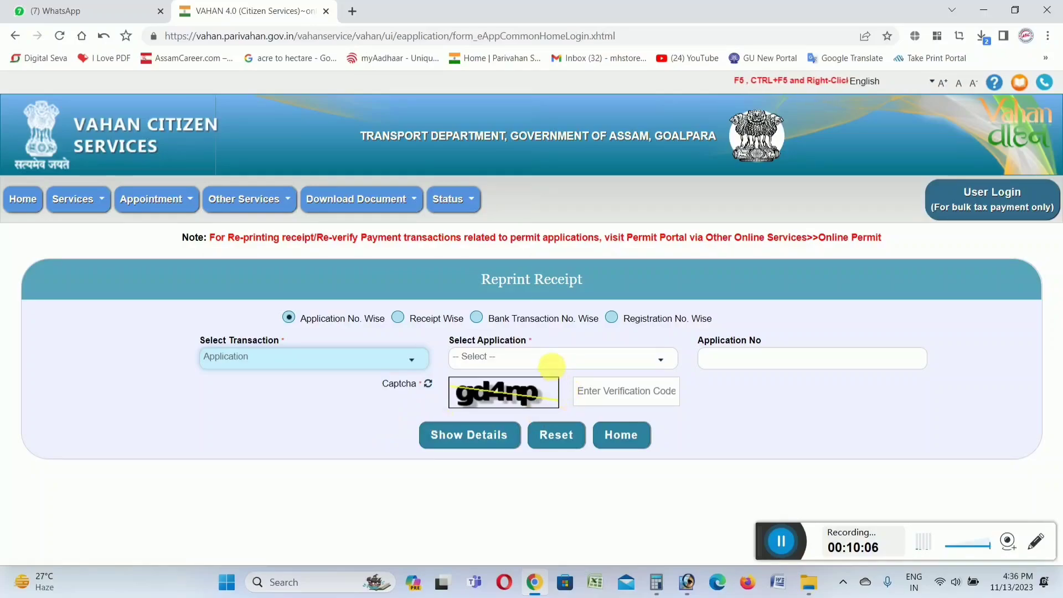
left_click(556, 366)
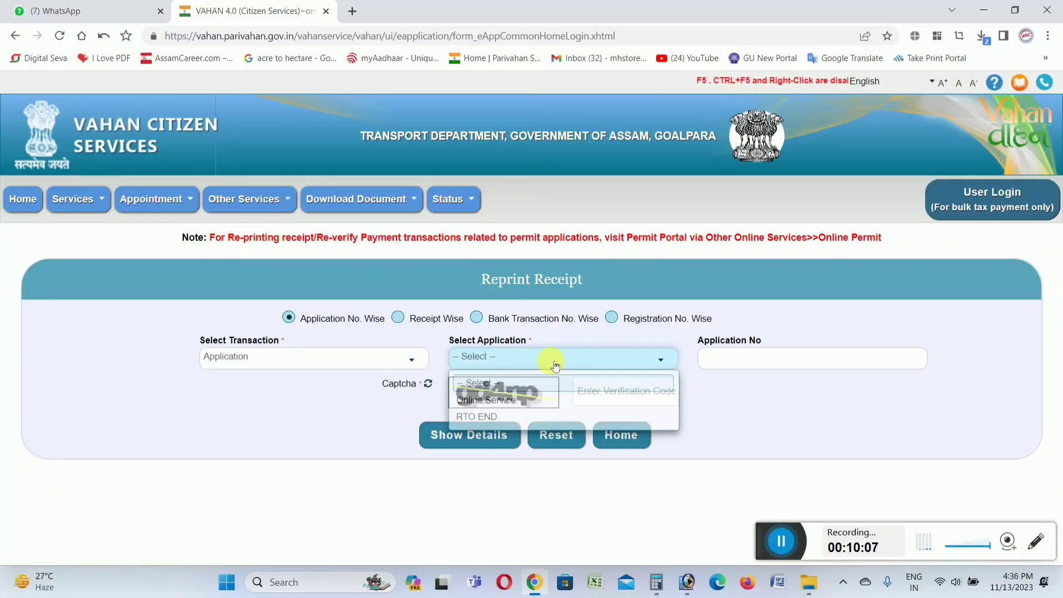
left_click(533, 401)
- Enter the application number and the captcha code, then show the transaction details
left_click(747, 366)
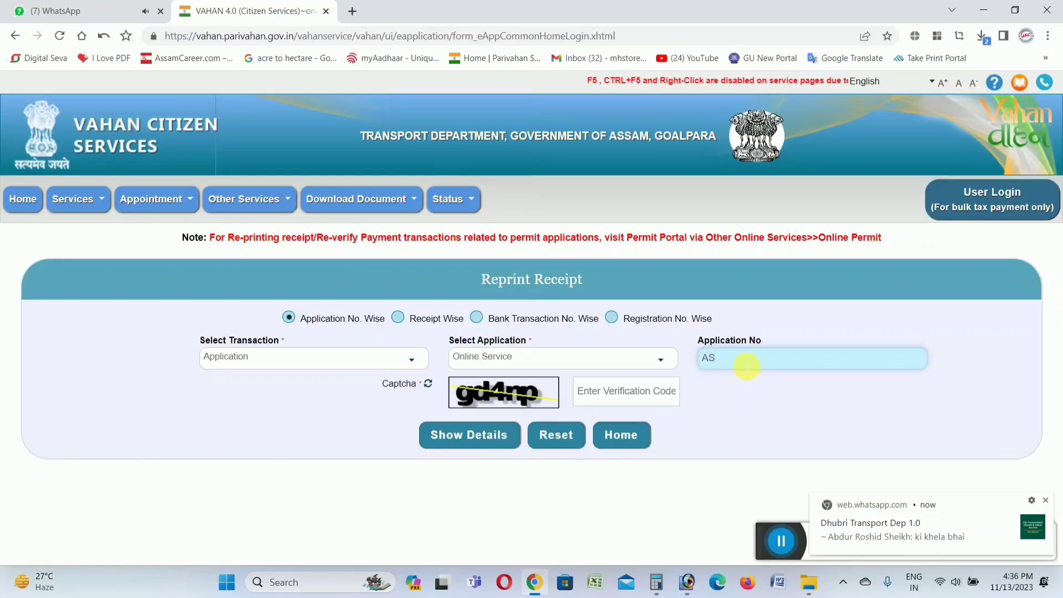
type("AS2311")
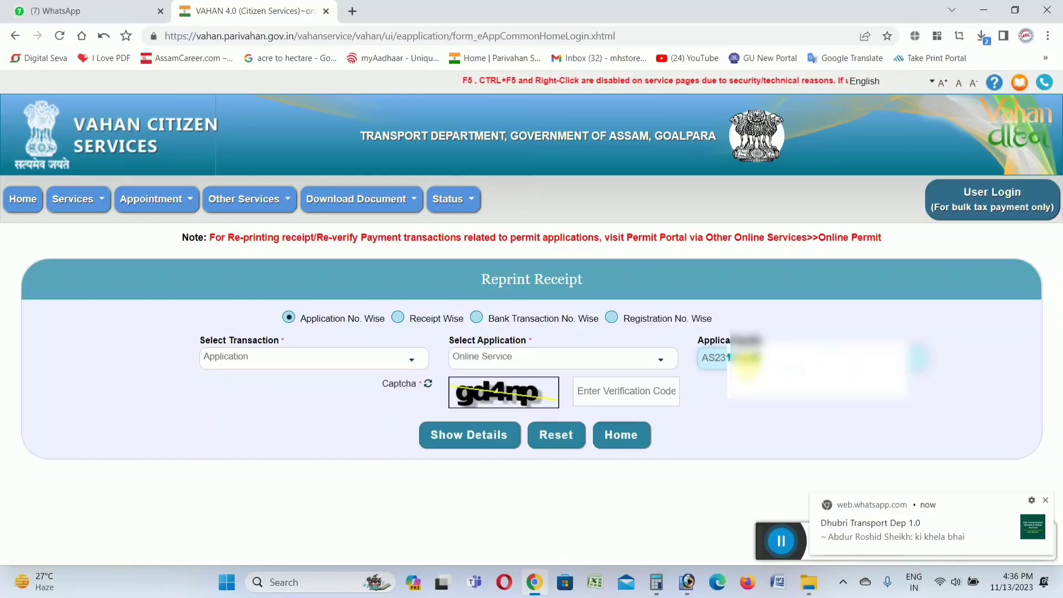
left_click(631, 402)
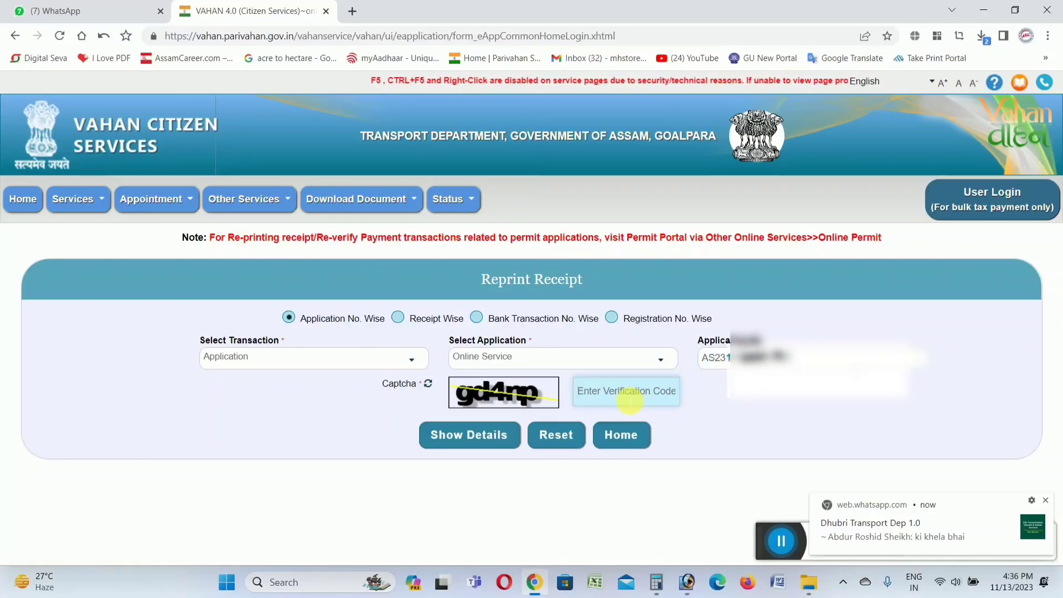
type("gd4")
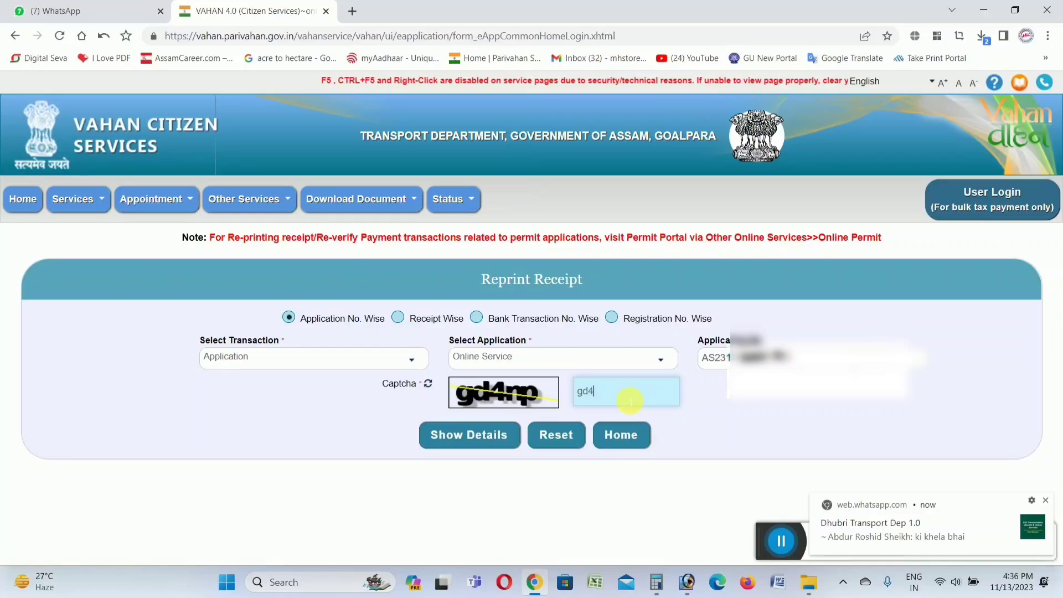
type("mp")
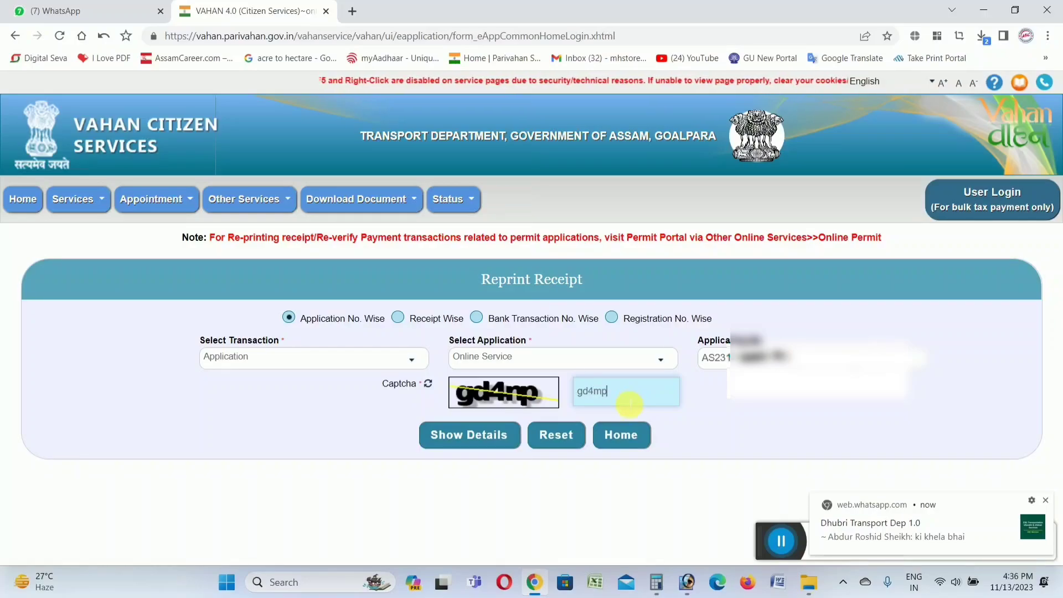
key("BackSpace")
key("BackSpace")
type("np")
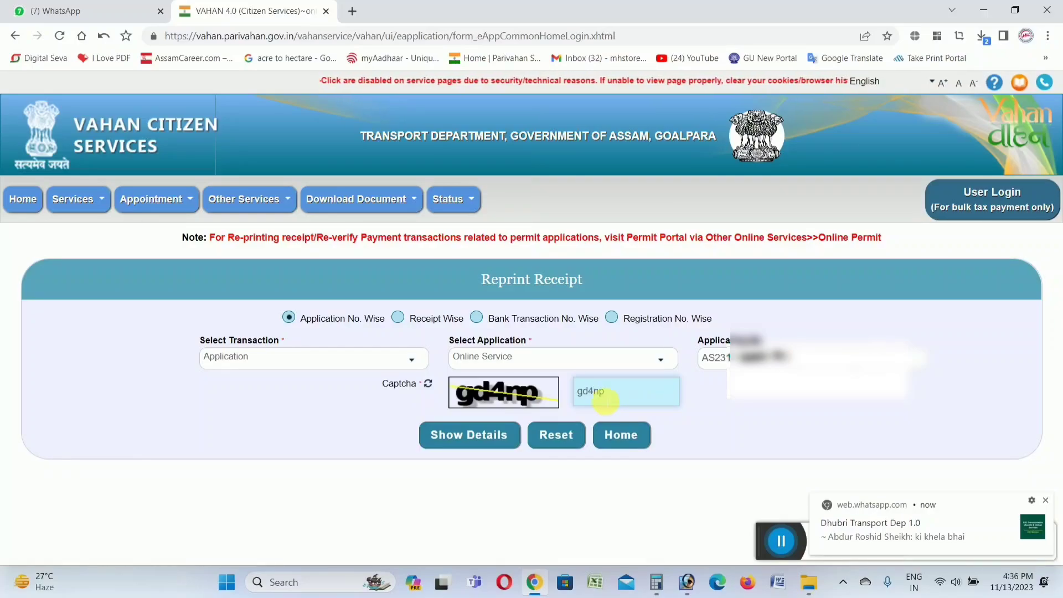
left_click(450, 444)
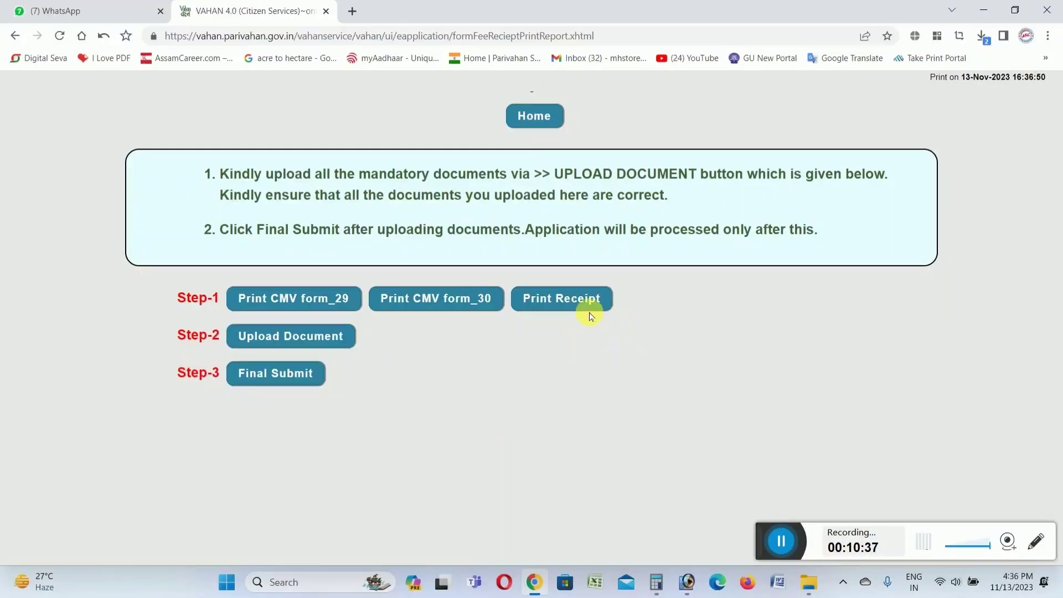
- Final-submit the ownership transfer application and return to the Vahan home page
left_click(280, 383)
left_click(512, 367)
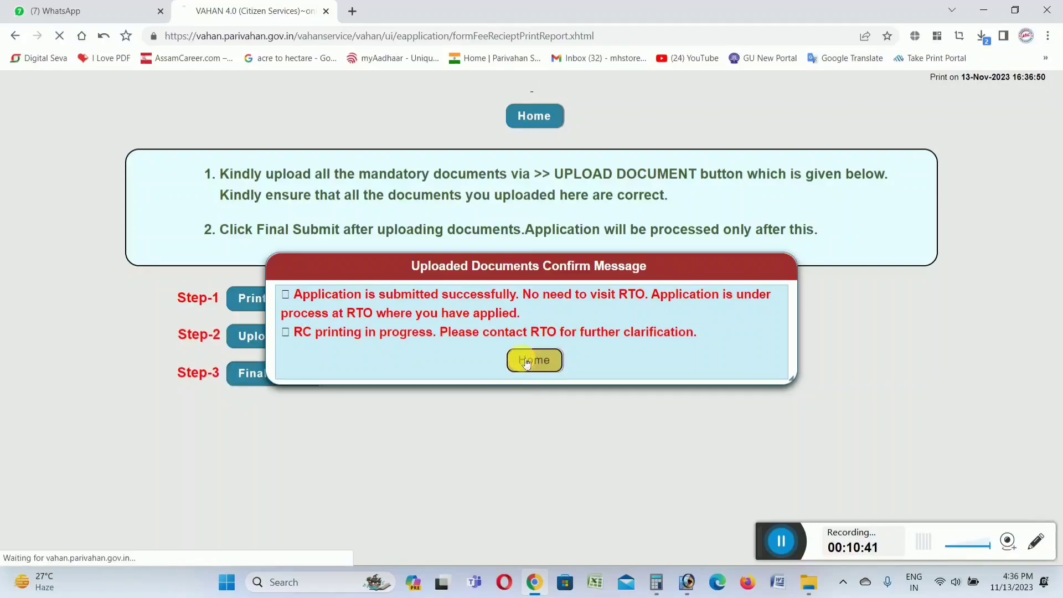